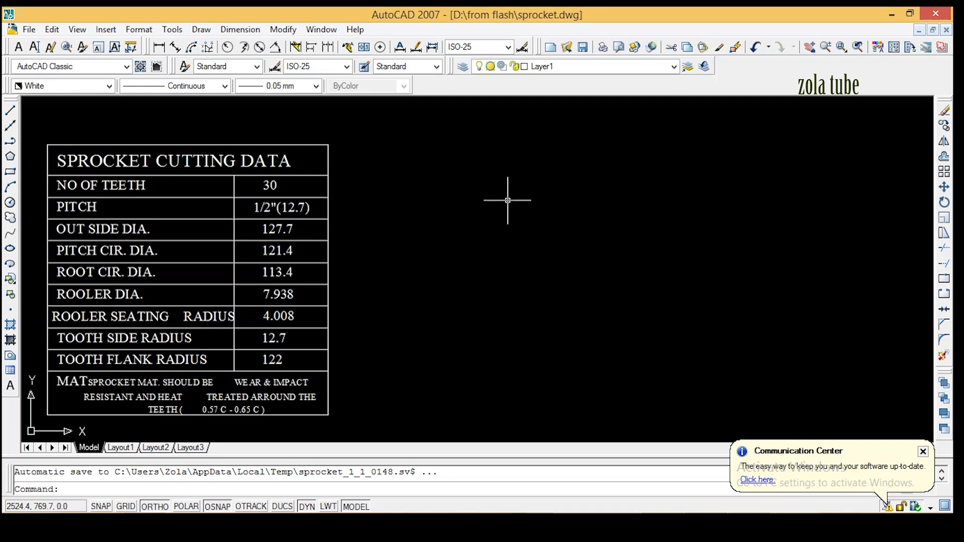
Step: Examine the sprocket cutting data table for the tooth count, pitch, circle diameters and tooth radii
{"action": "scroll", "coordinate": [506, 199], "scroll_direction": "down", "scroll_amount": 3}
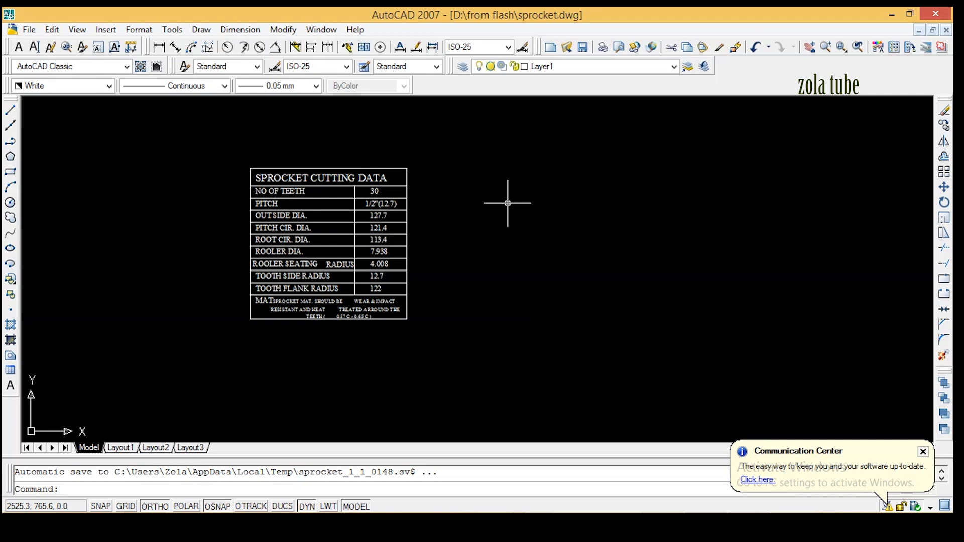
{"action": "scroll", "coordinate": [508, 204], "scroll_direction": "up", "scroll_amount": 3}
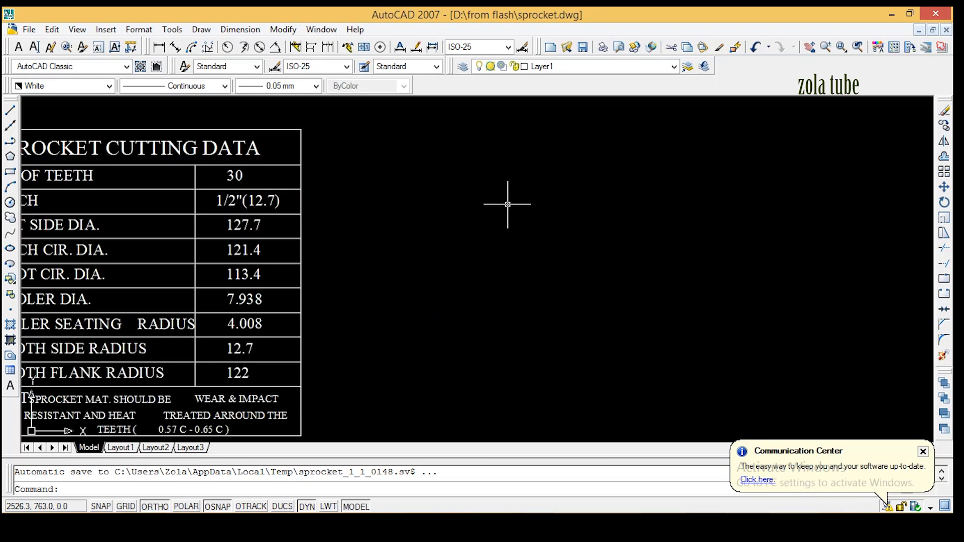
{"action": "scroll", "coordinate": [510, 219], "scroll_direction": "down", "scroll_amount": 2}
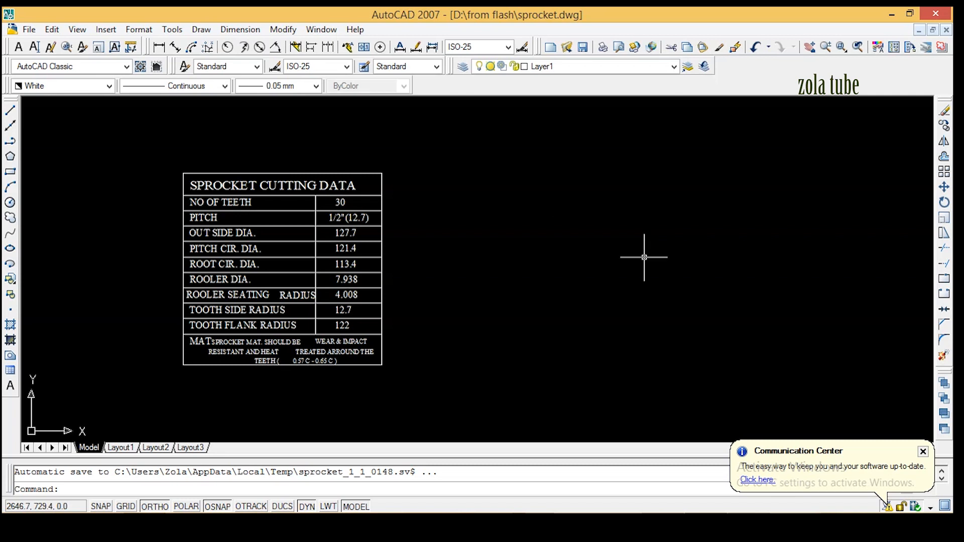
{"action": "middle_click_drag", "start_coordinate": [646, 257], "coordinate": [617, 257]}
{"action": "middle_click_drag", "start_coordinate": [258, 215], "coordinate": [276, 179]}
{"action": "scroll", "coordinate": [317, 192], "scroll_direction": "up", "scroll_amount": 2}
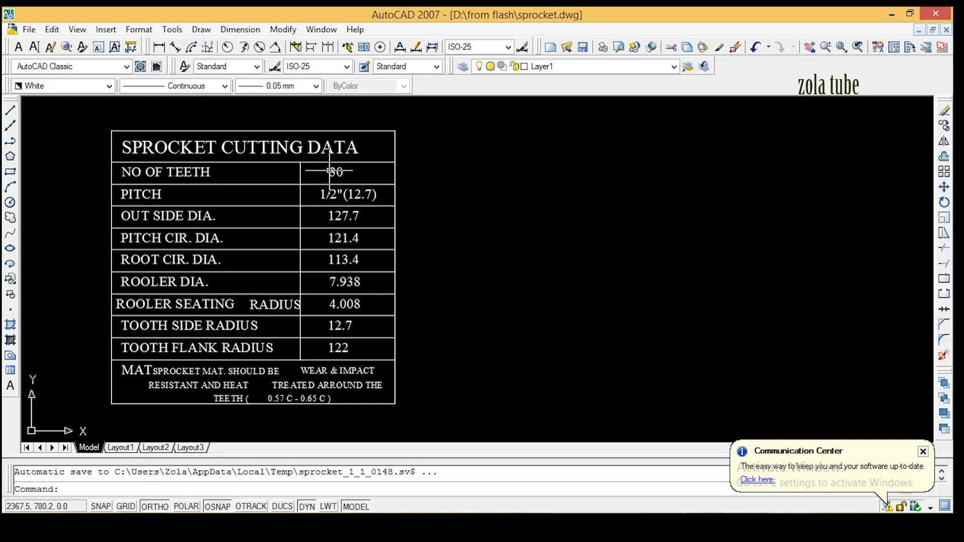
{"action": "middle_click_drag", "start_coordinate": [330, 173], "coordinate": [331, 181]}
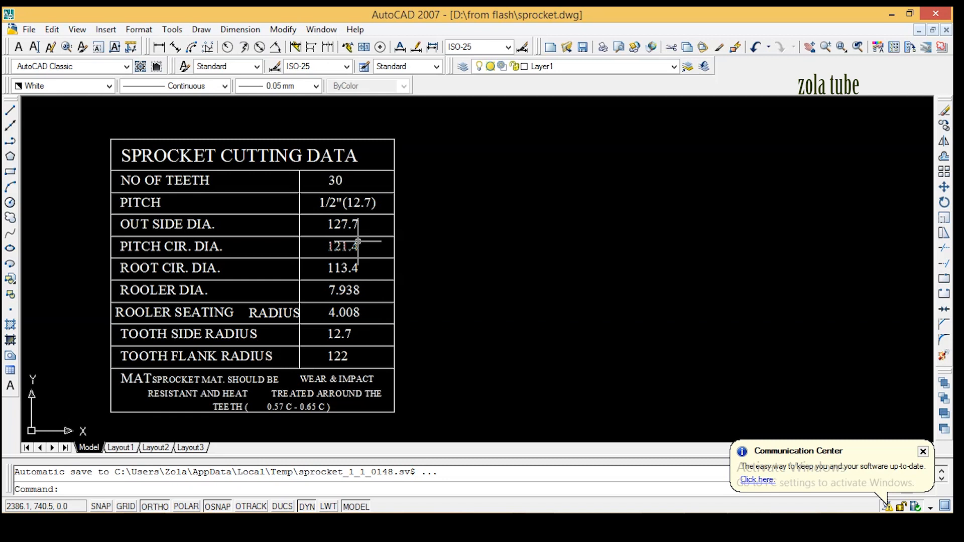
{"action": "left_click", "coordinate": [255, 214]}
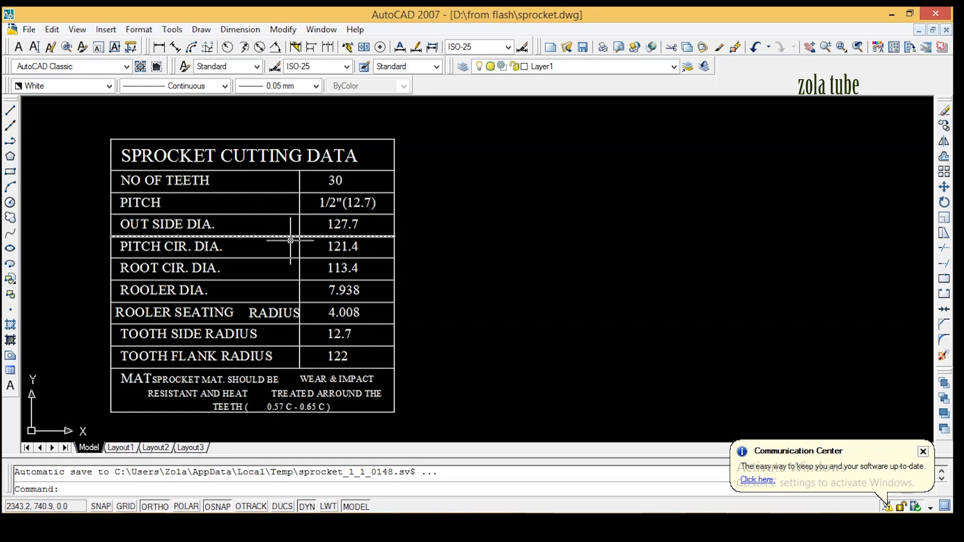
{"action": "middle_click_drag", "start_coordinate": [690, 294], "coordinate": [605, 284]}
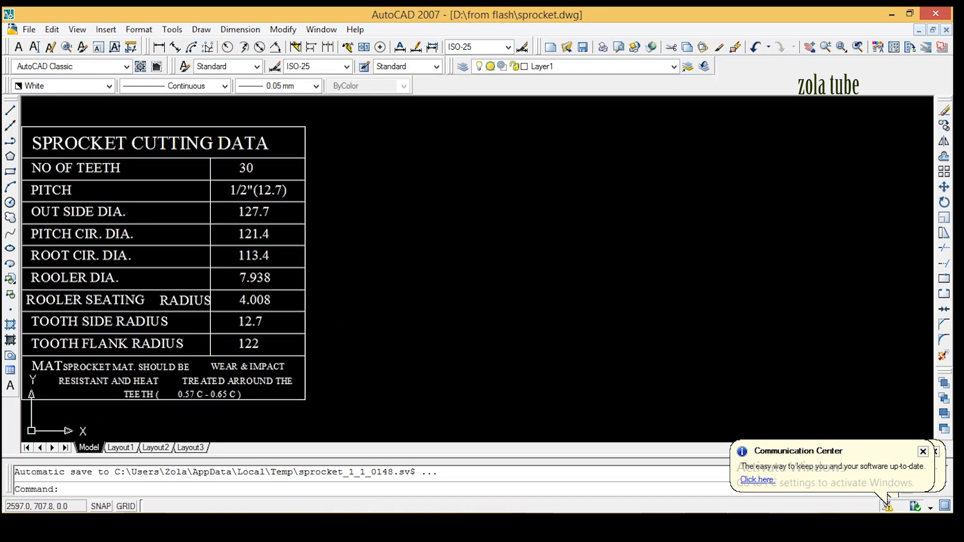
{"action": "scroll", "coordinate": [604, 284], "scroll_direction": "down", "scroll_amount": 2}
{"action": "scroll", "coordinate": [758, 338], "scroll_direction": "up", "scroll_amount": 2}
{"action": "middle_click_drag", "start_coordinate": [757, 338], "coordinate": [747, 341]}
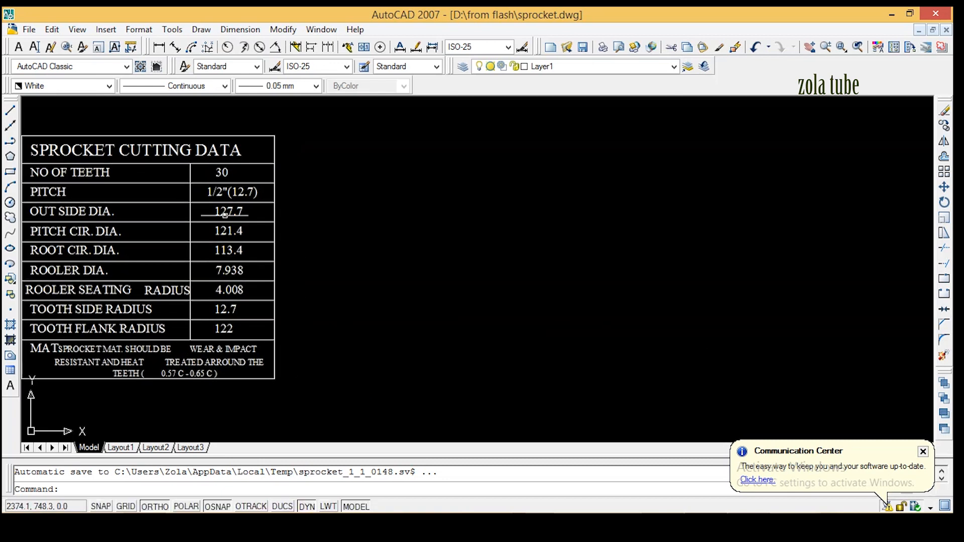
{"action": "middle_click_drag", "start_coordinate": [303, 234], "coordinate": [320, 240]}
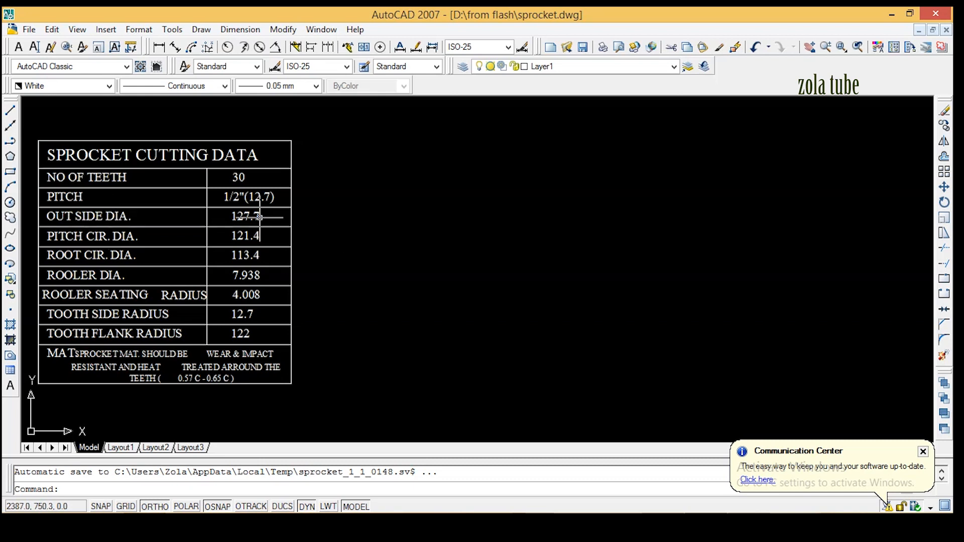
Step: Draw the sprocket's outside circle with a diameter of 127.7 in the empty area beside the data table
{"action": "left_click", "coordinate": [10, 203]}
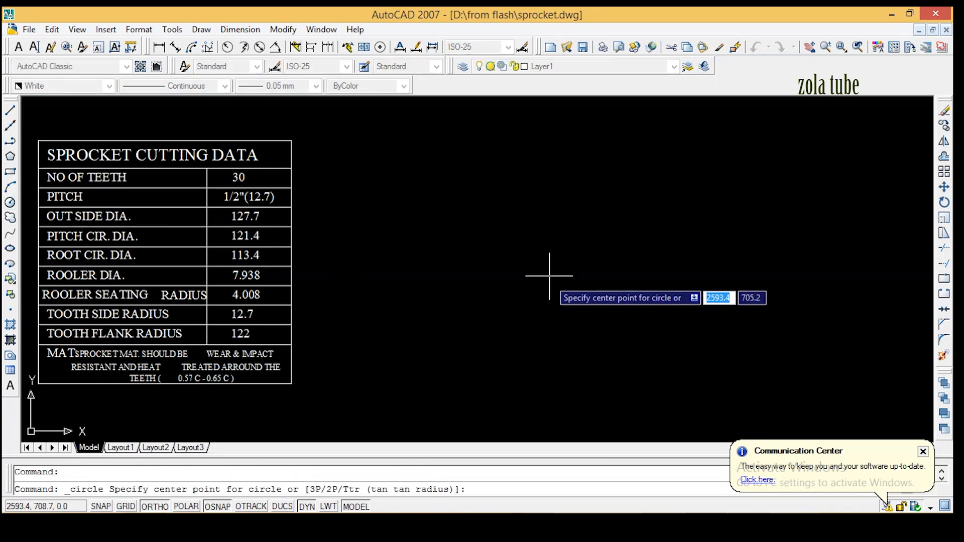
{"action": "left_click", "coordinate": [544, 260]}
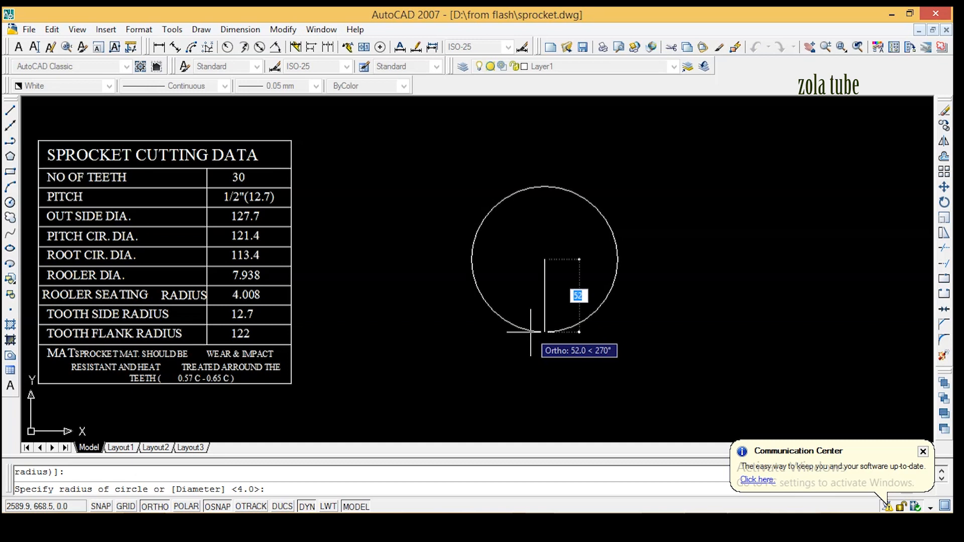
{"action": "type", "text": "d"}
{"action": "key", "text": "Return"}
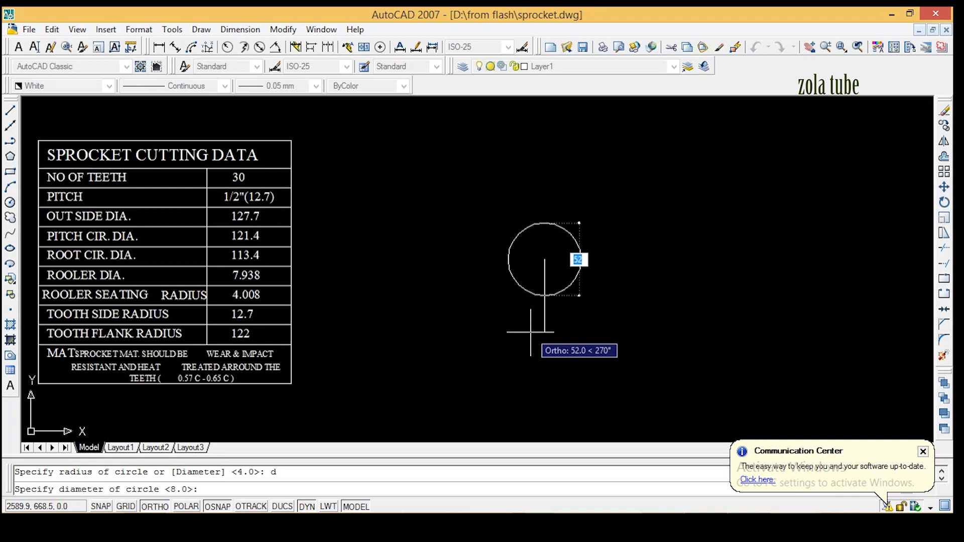
{"action": "type", "text": "12"}
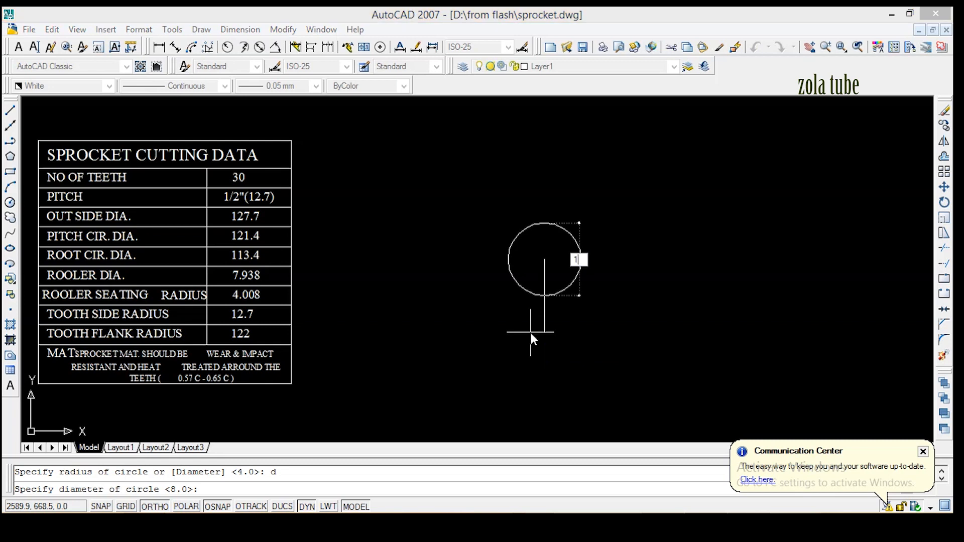
{"action": "type", "text": ".7"}
{"action": "key", "text": "BackSpace"}
{"action": "key", "text": "BackSpace"}
{"action": "type", "text": "7.7"}
{"action": "key", "text": "Return"}
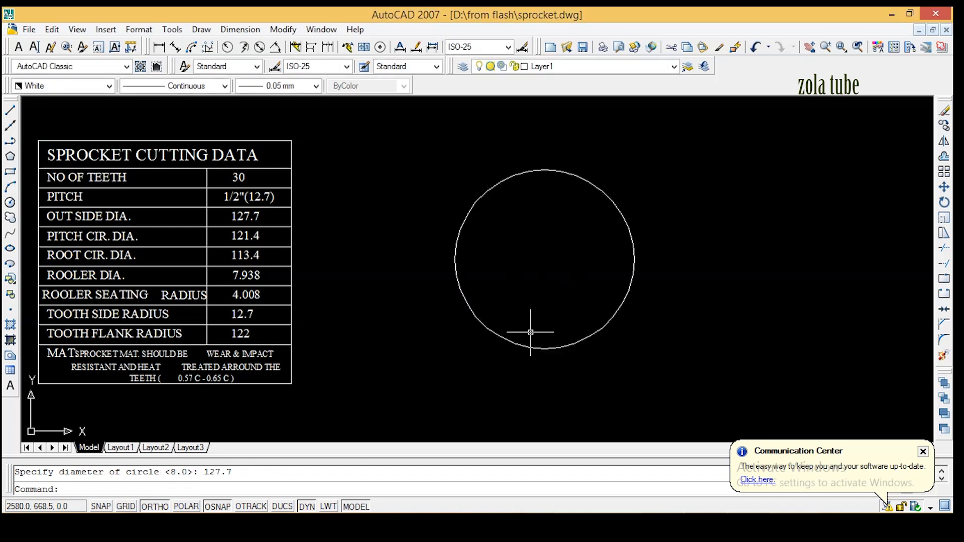
Step: Check the outside circle's diameter with a Diameter dimension preview, without placing the dimension
{"action": "scroll", "coordinate": [574, 195], "scroll_direction": "down", "scroll_amount": 4}
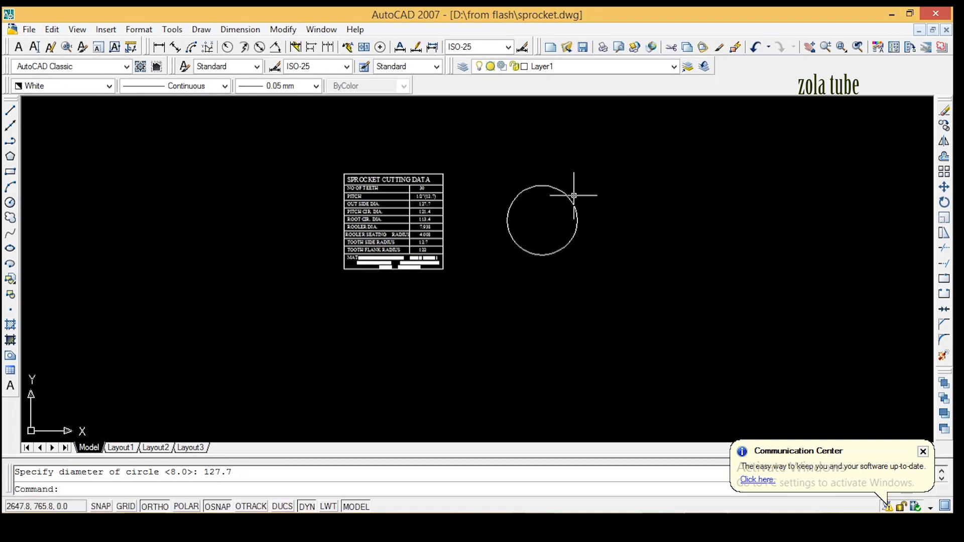
{"action": "scroll", "coordinate": [573, 195], "scroll_direction": "up", "scroll_amount": 3}
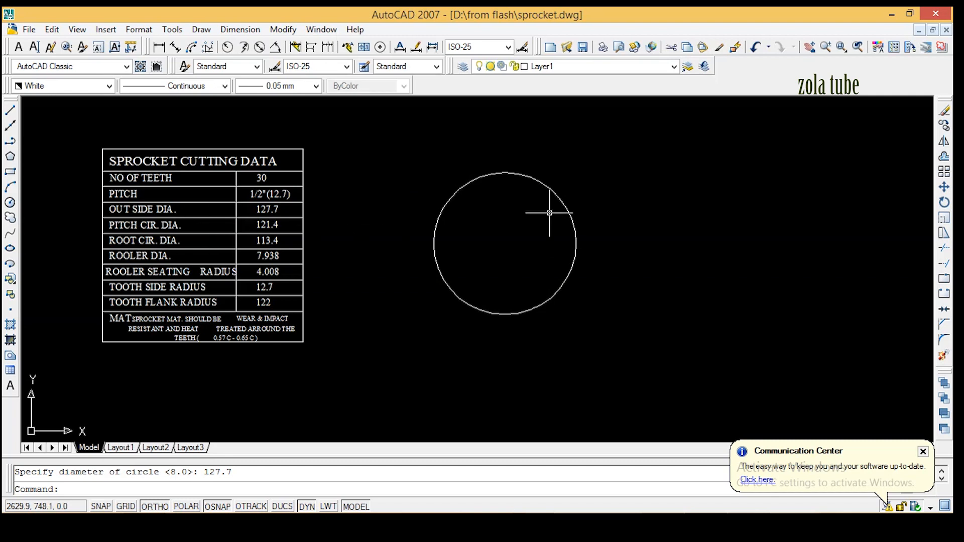
{"action": "scroll", "coordinate": [593, 184], "scroll_direction": "up", "scroll_amount": 2}
{"action": "middle_click_drag", "start_coordinate": [594, 189], "coordinate": [602, 230]}
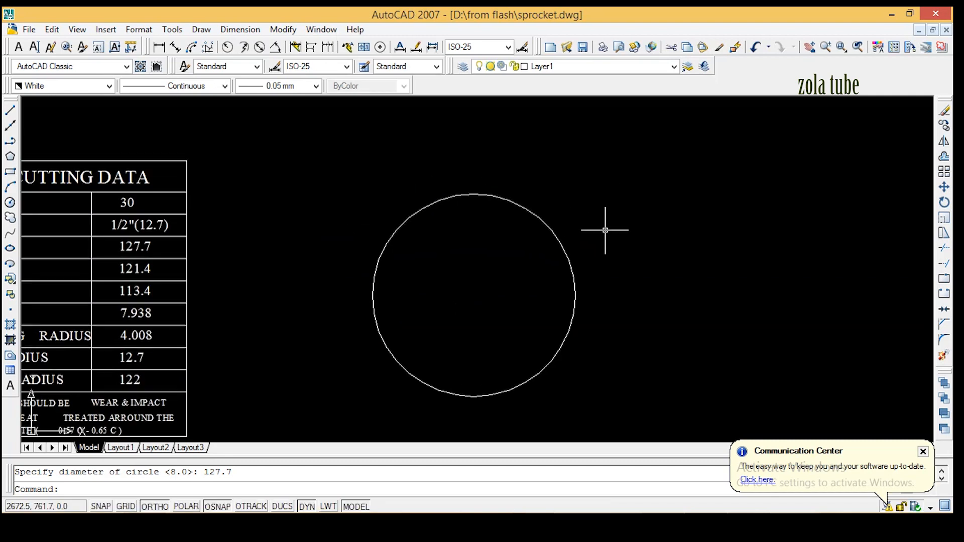
{"action": "left_click", "coordinate": [259, 47]}
{"action": "left_click", "coordinate": [447, 196]}
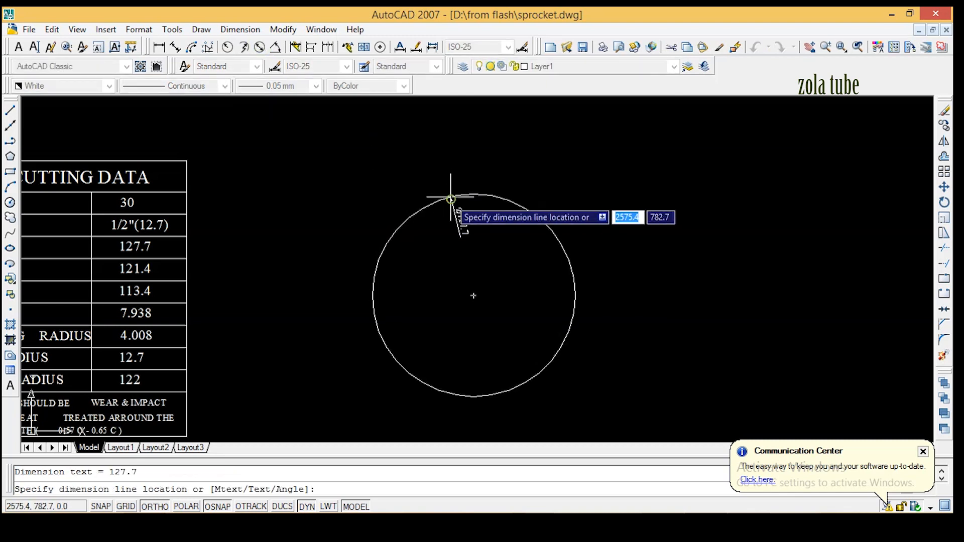
{"action": "scroll", "coordinate": [378, 171], "scroll_direction": "up", "scroll_amount": 1}
{"action": "scroll", "coordinate": [378, 170], "scroll_direction": "up", "scroll_amount": 3}
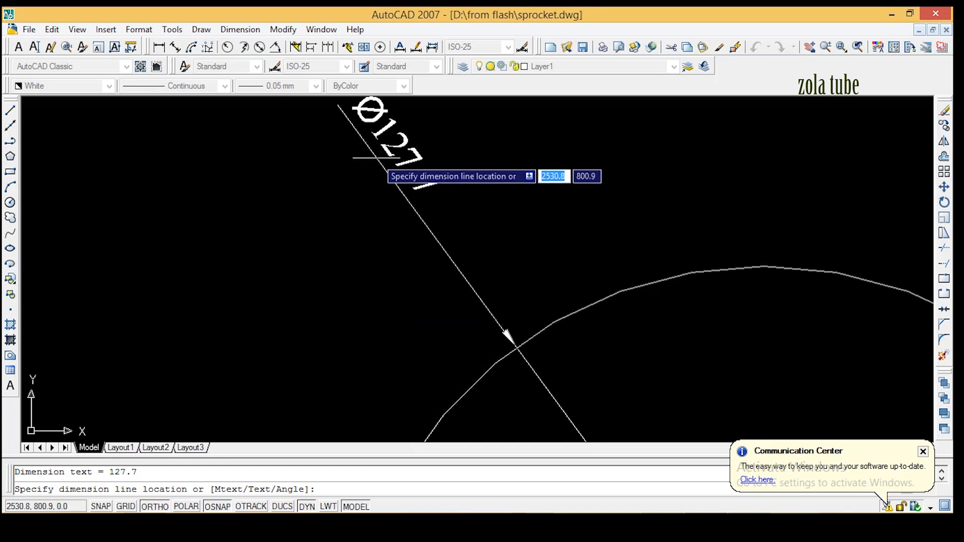
{"action": "scroll", "coordinate": [371, 151], "scroll_direction": "down", "scroll_amount": 5}
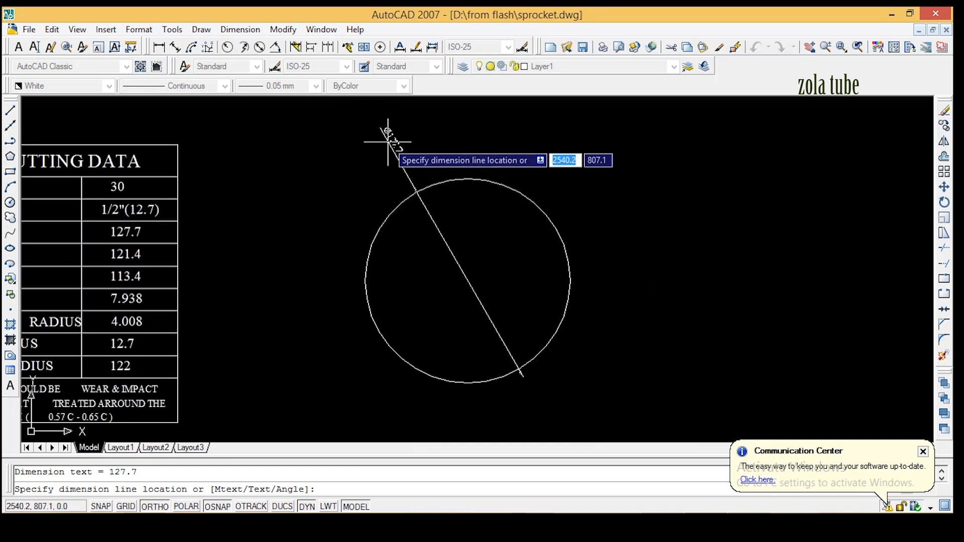
{"action": "key", "text": "Escape"}
Step: Draw the root circle with a diameter of 113.4, concentric with the outside circle
{"action": "middle_click_drag", "start_coordinate": [441, 177], "coordinate": [514, 166]}
{"action": "middle_click_drag", "start_coordinate": [397, 190], "coordinate": [436, 190]}
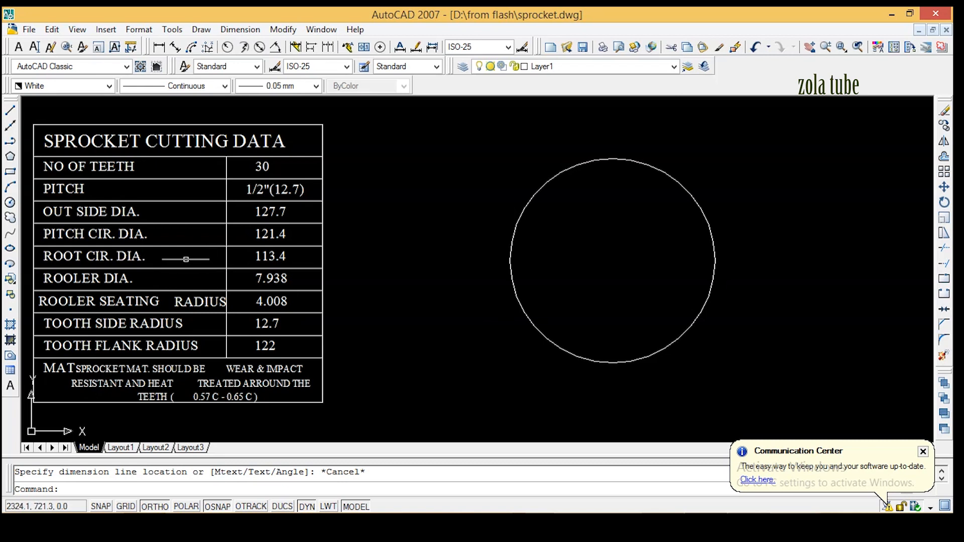
{"action": "left_click", "coordinate": [10, 203]}
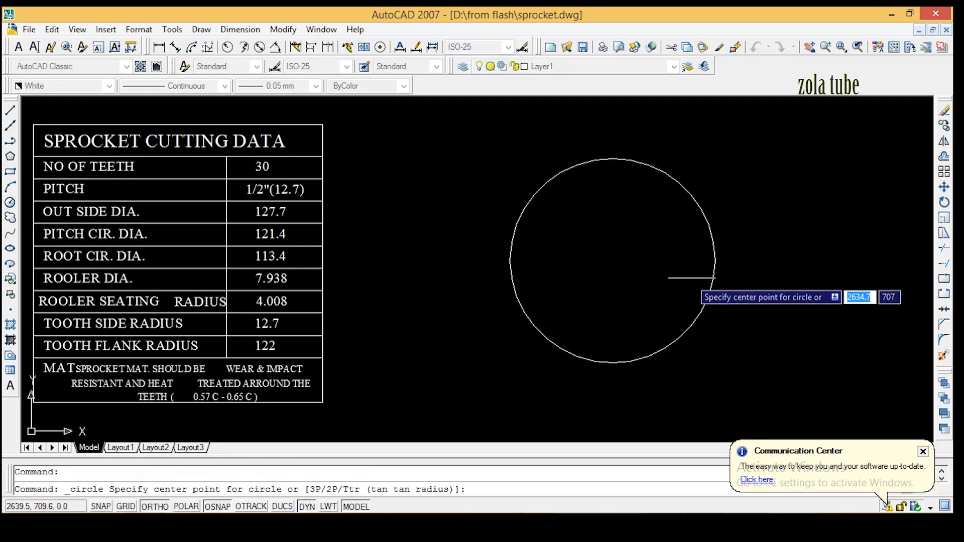
{"action": "left_click", "coordinate": [614, 259]}
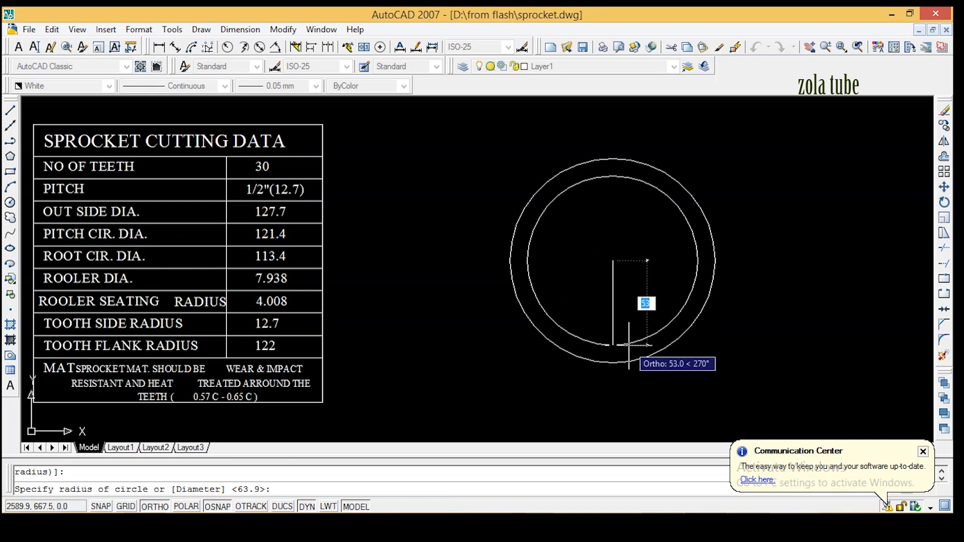
{"action": "type", "text": "d"}
{"action": "key", "text": "Return"}
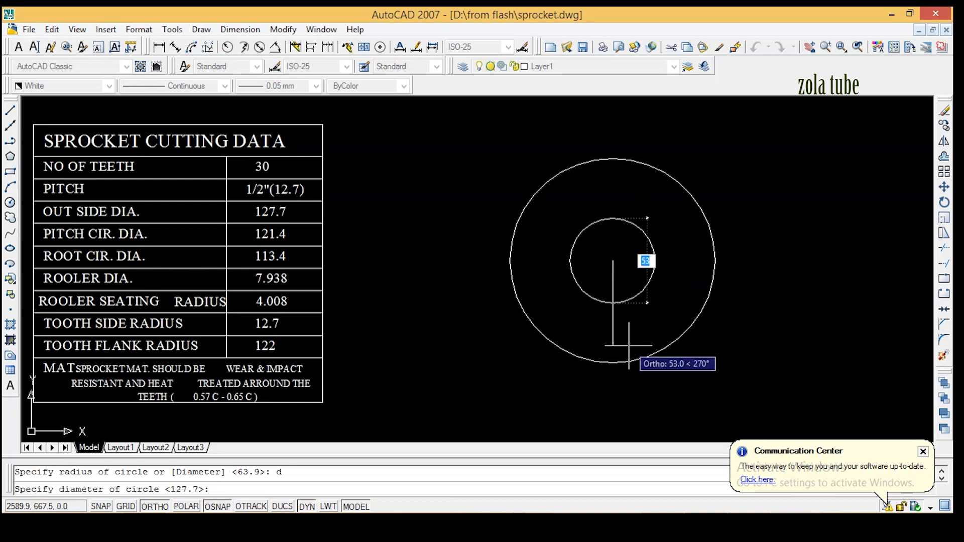
{"action": "type", "text": "11"}
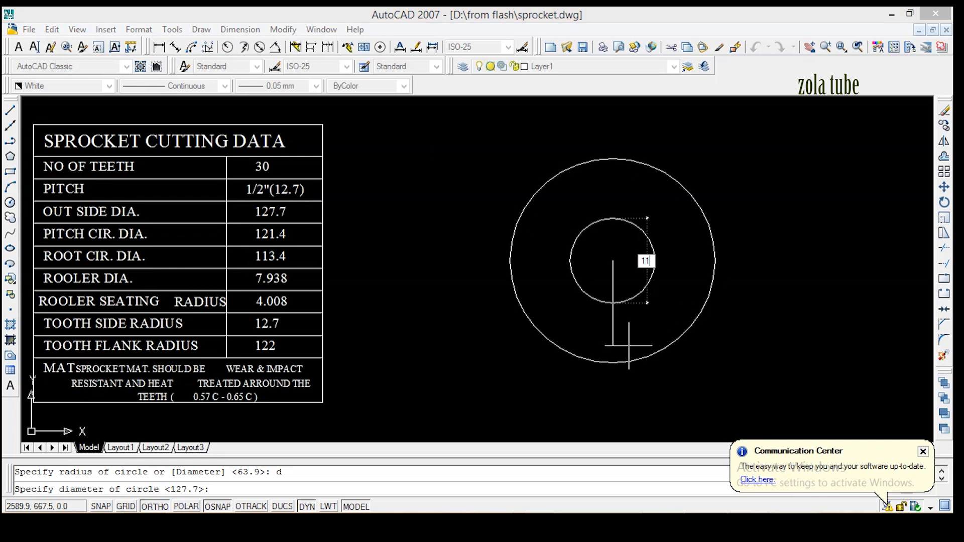
{"action": "type", "text": "3.4"}
{"action": "key", "text": "Return"}
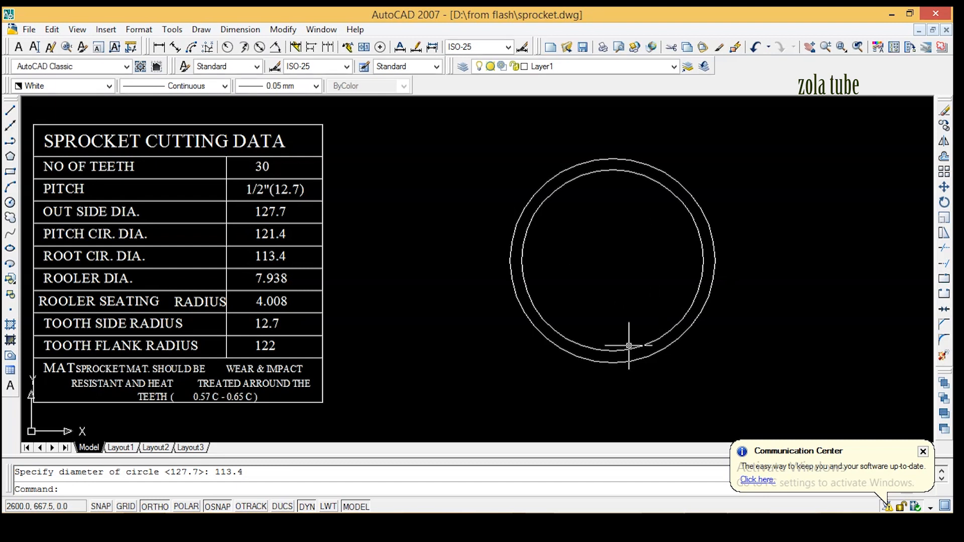
Step: Add a center mark to the root circle
{"action": "mouse_move", "coordinate": [696, 190]}
{"action": "middle_mouse_down"}
{"action": "mouse_move", "coordinate": [609, 178]}
{"action": "mouse_move", "coordinate": [652, 185]}
{"action": "middle_mouse_up"}
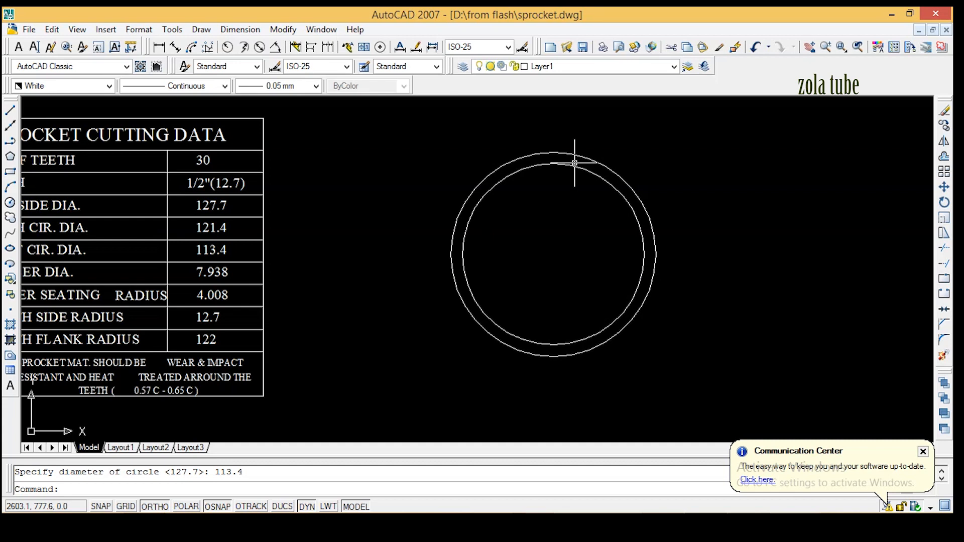
{"action": "middle_click_drag", "start_coordinate": [609, 185], "coordinate": [663, 179]}
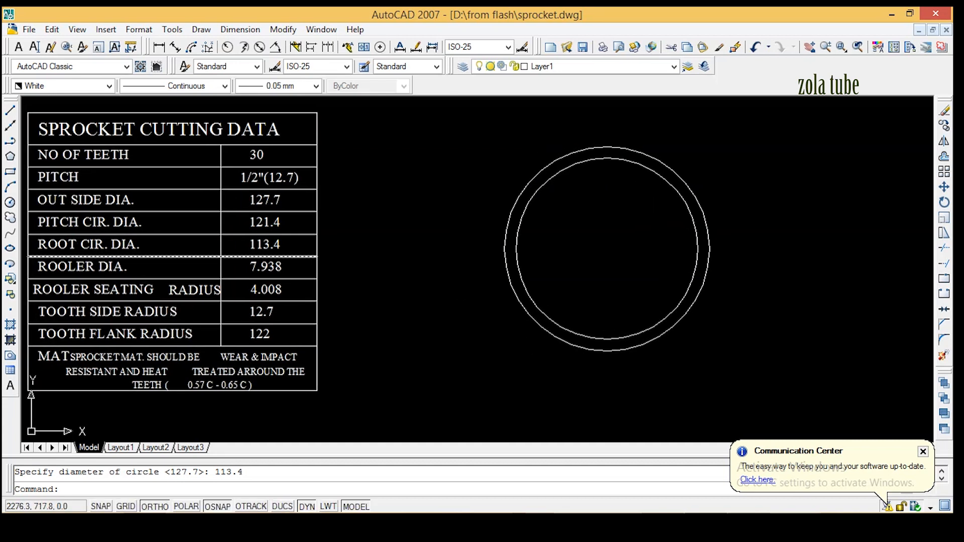
{"action": "middle_click_drag", "start_coordinate": [589, 225], "coordinate": [490, 232]}
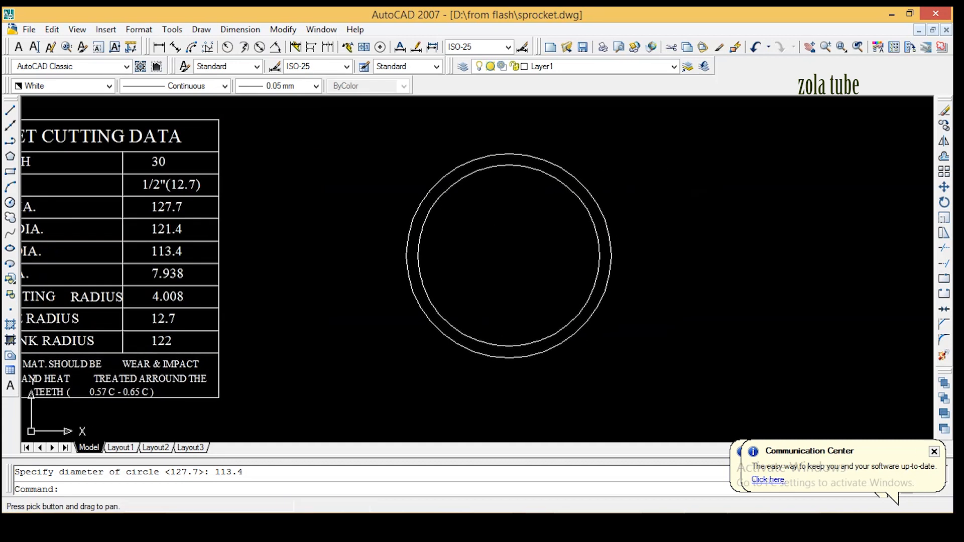
{"action": "left_click", "coordinate": [10, 202]}
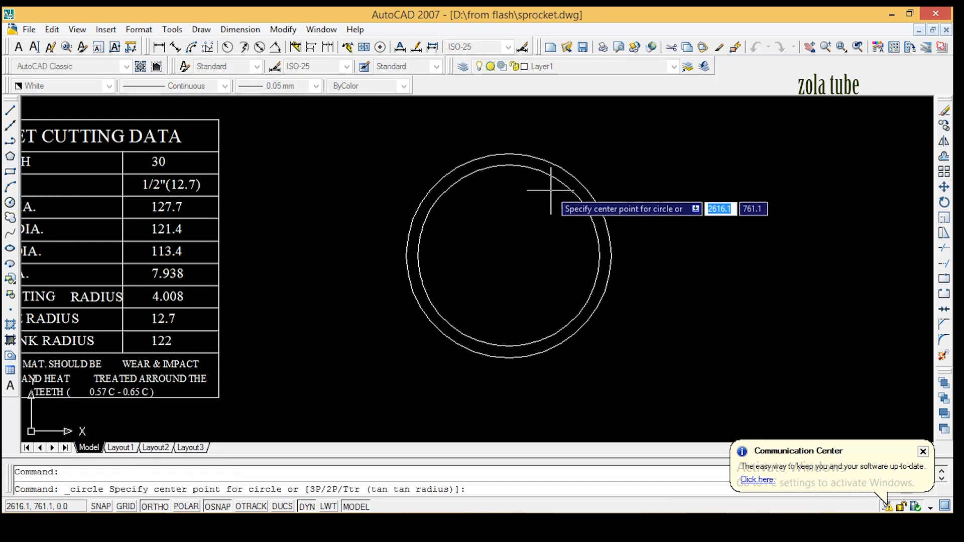
{"action": "left_click", "coordinate": [380, 51]}
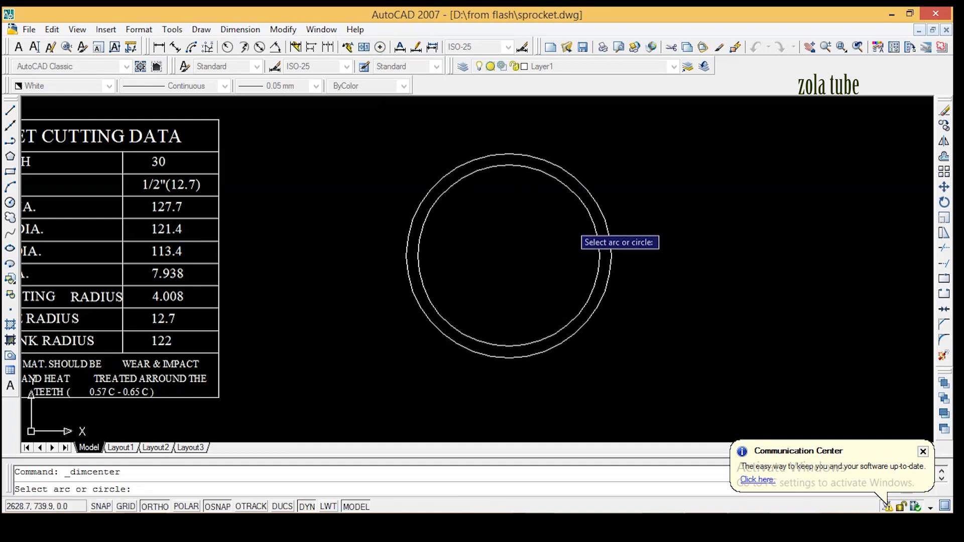
{"action": "left_click", "coordinate": [593, 224]}
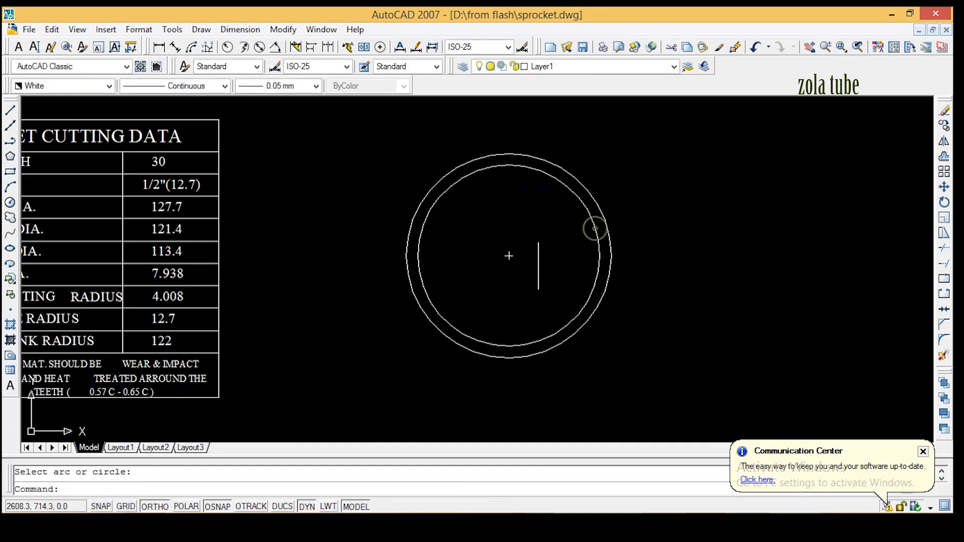
Step: Draw the pitch circle with a diameter of 121.4, concentric with the outside and root circles
{"action": "left_click", "coordinate": [10, 203]}
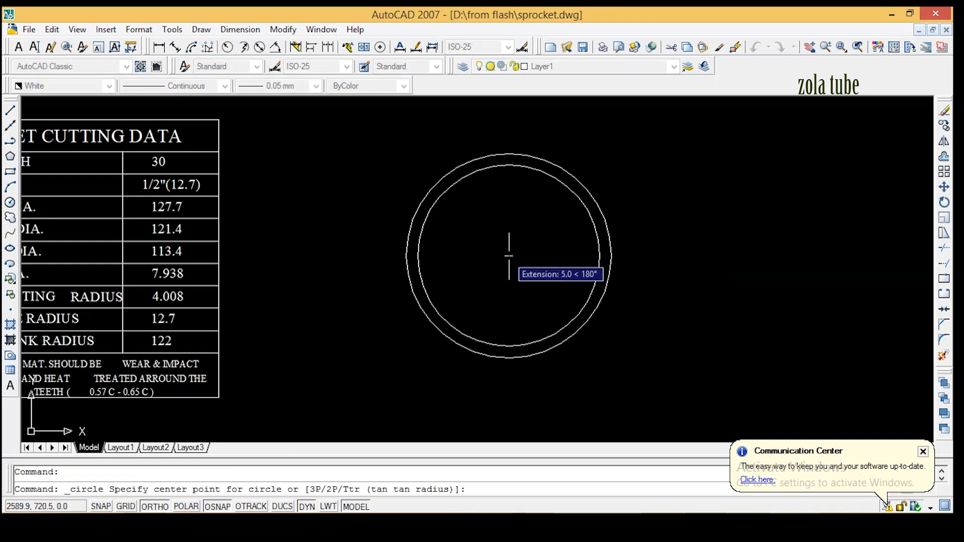
{"action": "scroll", "coordinate": [535, 290], "scroll_direction": "up", "scroll_amount": 5}
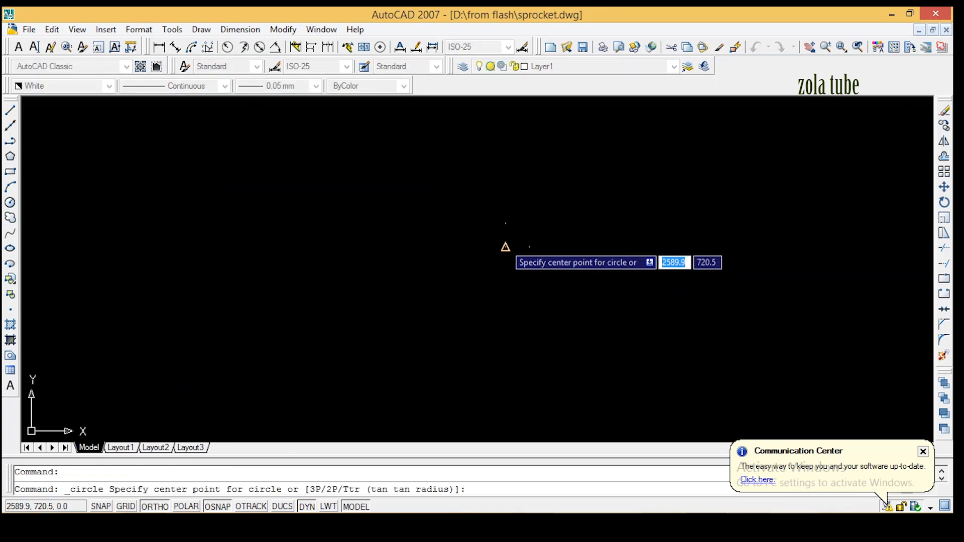
{"action": "left_click", "coordinate": [505, 246]}
{"action": "scroll", "coordinate": [507, 248], "scroll_direction": "down", "scroll_amount": 5}
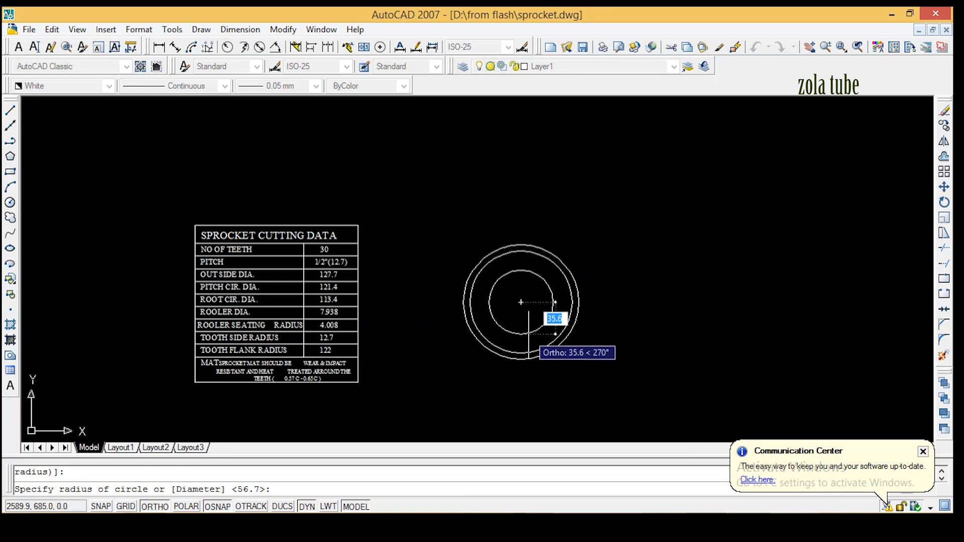
{"action": "type", "text": "d"}
{"action": "key", "text": "Return"}
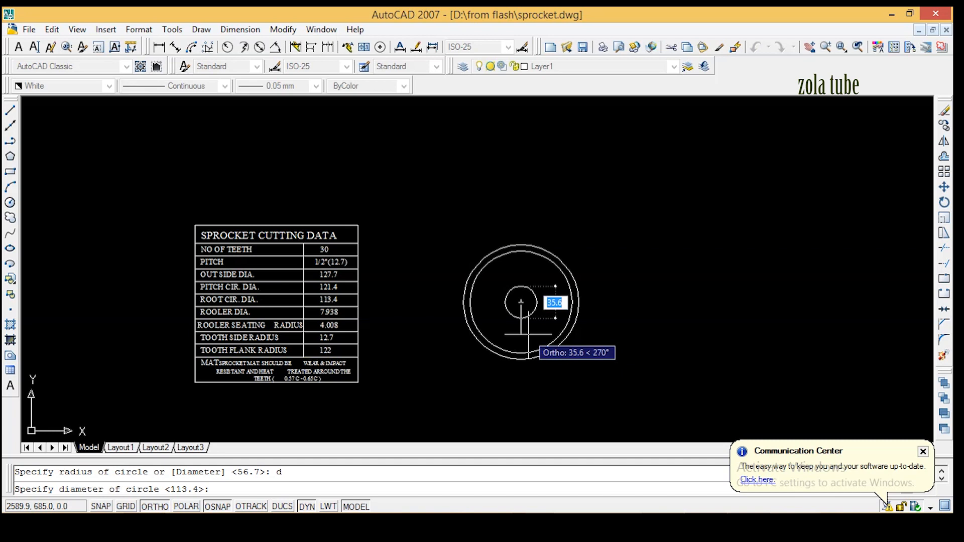
{"action": "type", "text": "121.4"}
{"action": "key", "text": "Return"}
Step: Compare the three concentric circles with the diameters listed in the sprocket cutting data table
{"action": "scroll", "coordinate": [567, 248], "scroll_direction": "up", "scroll_amount": 3}
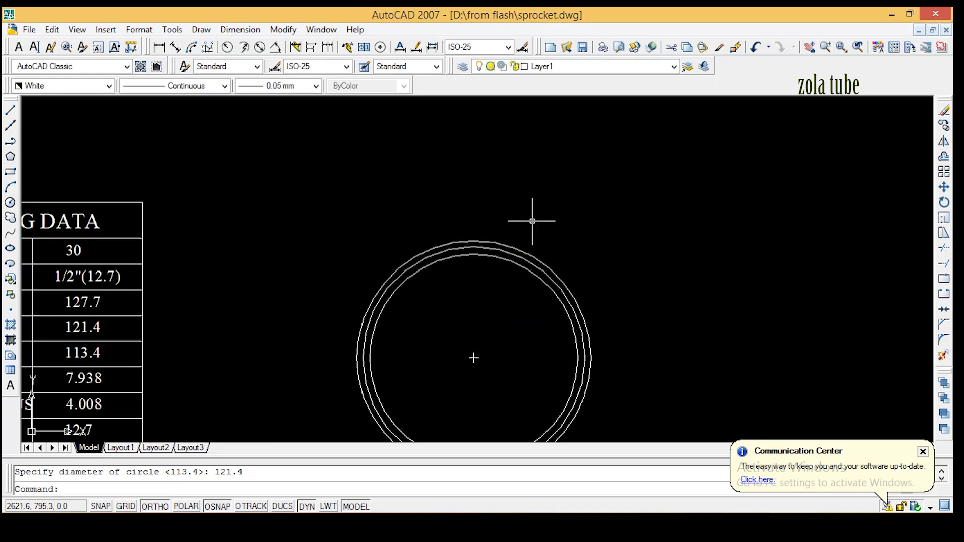
{"action": "middle_click_drag", "start_coordinate": [532, 221], "coordinate": [539, 163]}
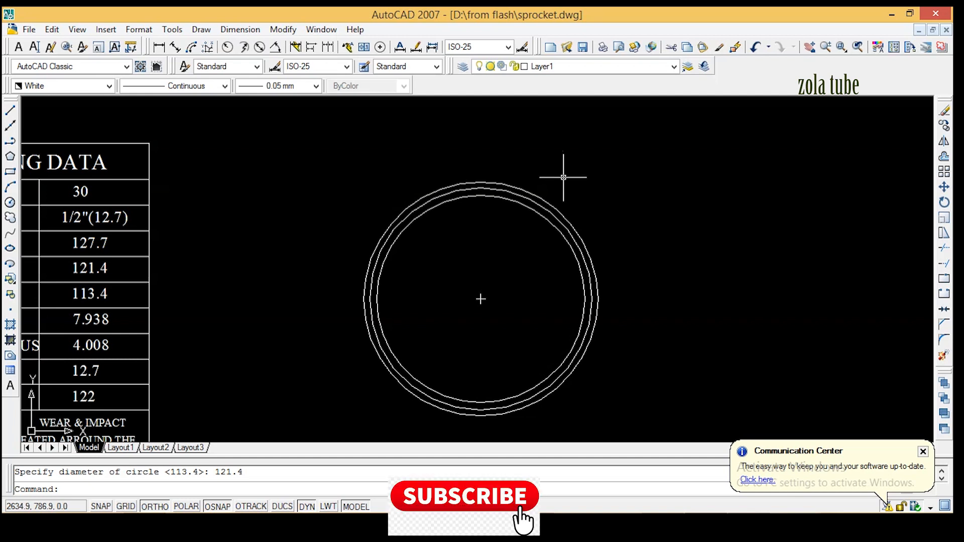
{"action": "scroll", "coordinate": [572, 186], "scroll_direction": "down", "scroll_amount": 5}
{"action": "scroll", "coordinate": [601, 208], "scroll_direction": "up", "scroll_amount": 2}
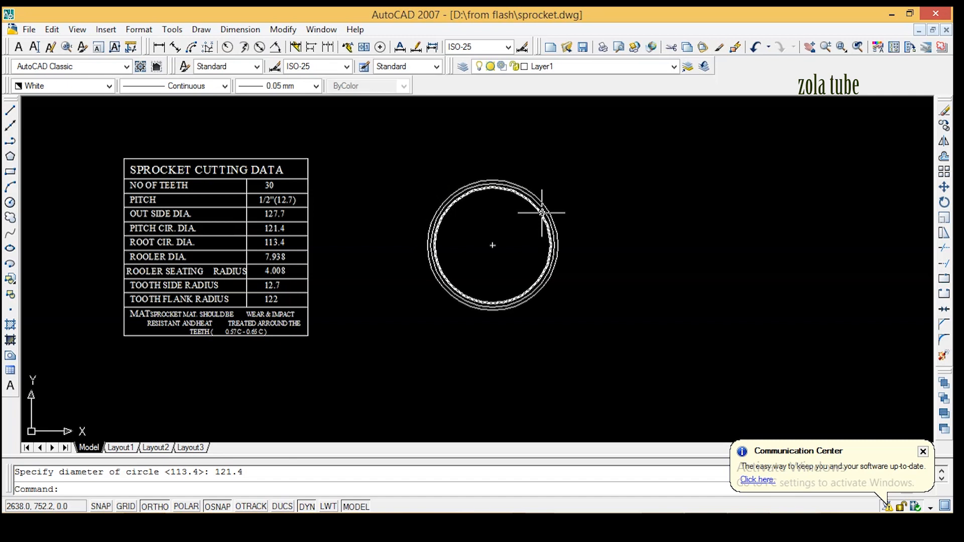
{"action": "scroll", "coordinate": [466, 192], "scroll_direction": "up", "scroll_amount": 2}
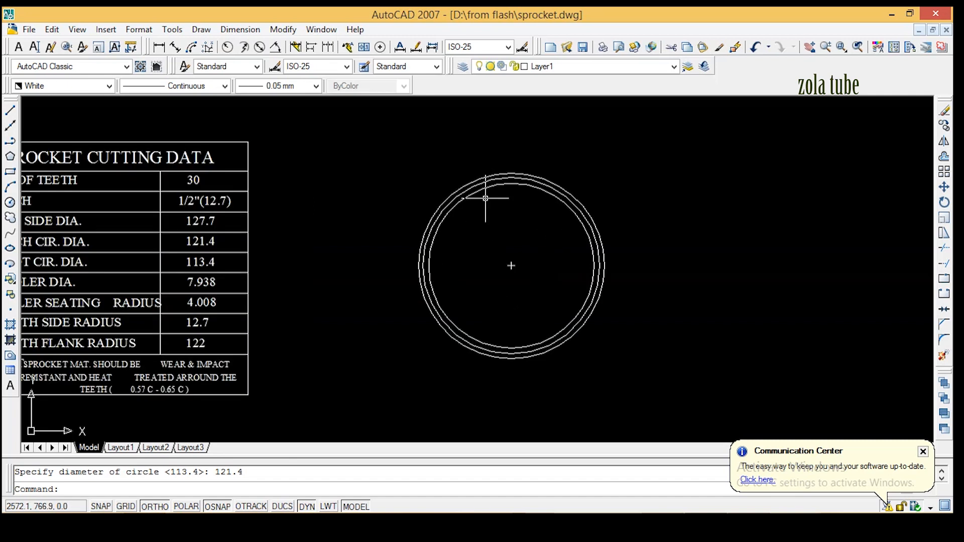
{"action": "middle_click_drag", "start_coordinate": [486, 197], "coordinate": [417, 197]}
{"action": "middle_click_drag", "start_coordinate": [182, 183], "coordinate": [300, 182]}
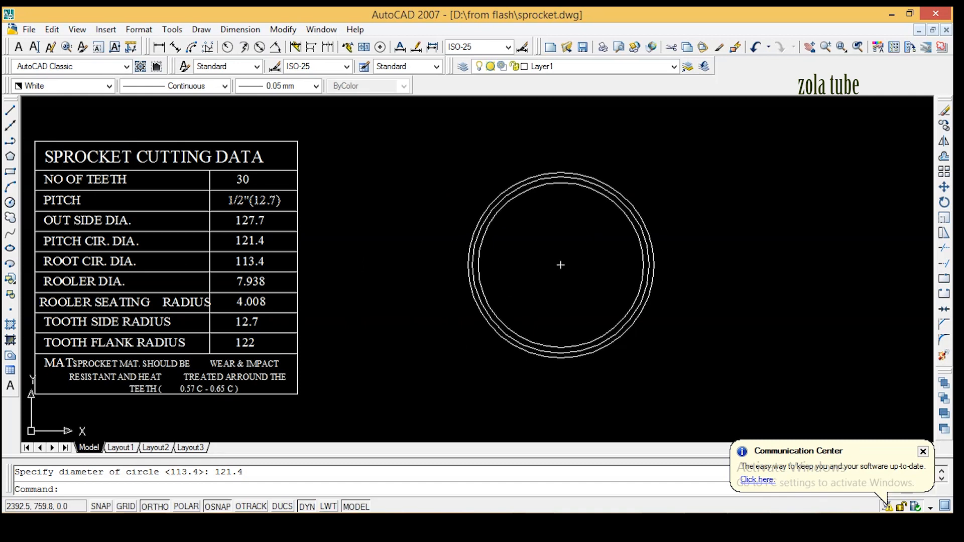
{"action": "middle_click_drag", "start_coordinate": [566, 228], "coordinate": [471, 223]}
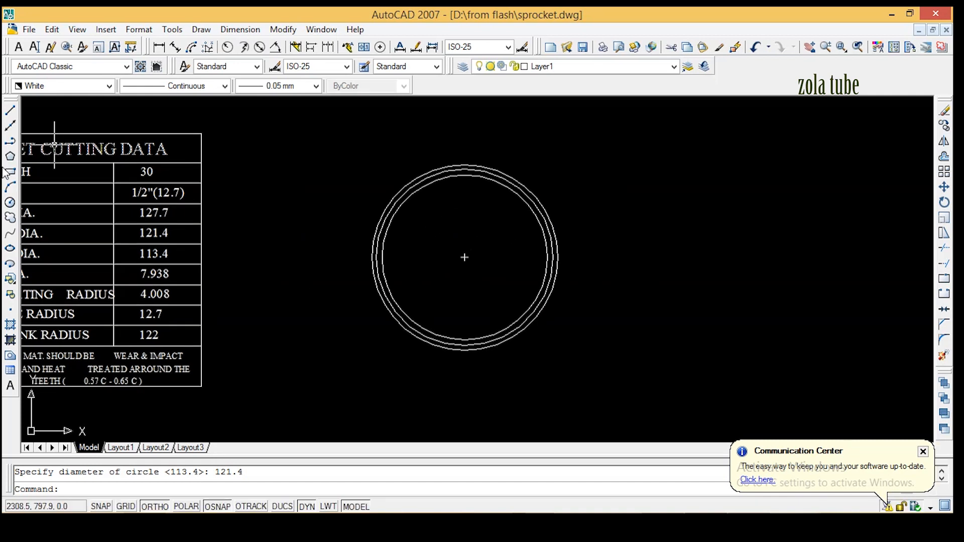
Step: Draw a vertical line from the circles' center up to the top quadrant of the outside circle
{"action": "left_click", "coordinate": [10, 110]}
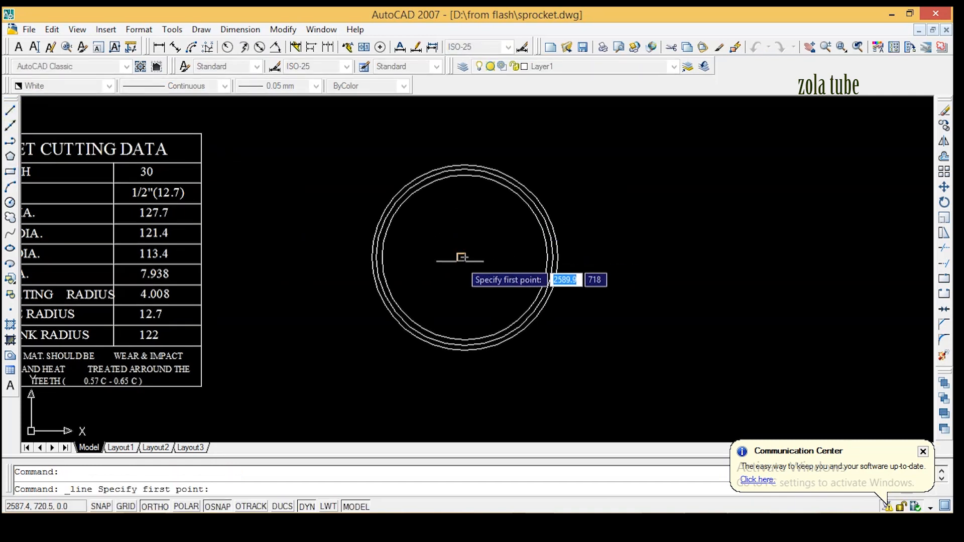
{"action": "scroll", "coordinate": [463, 257], "scroll_direction": "up", "scroll_amount": 3}
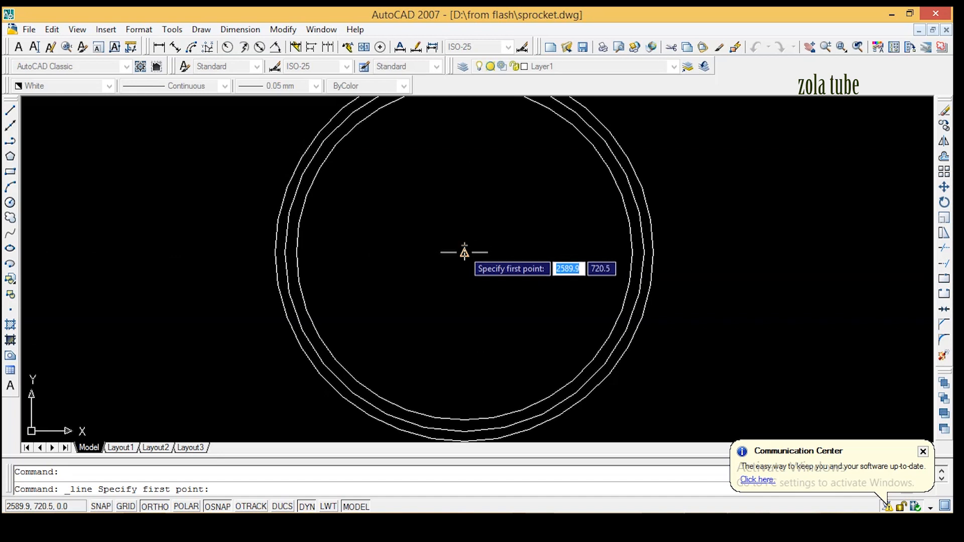
{"action": "left_click", "coordinate": [463, 252]}
{"action": "middle_click_drag", "start_coordinate": [485, 192], "coordinate": [479, 329]}
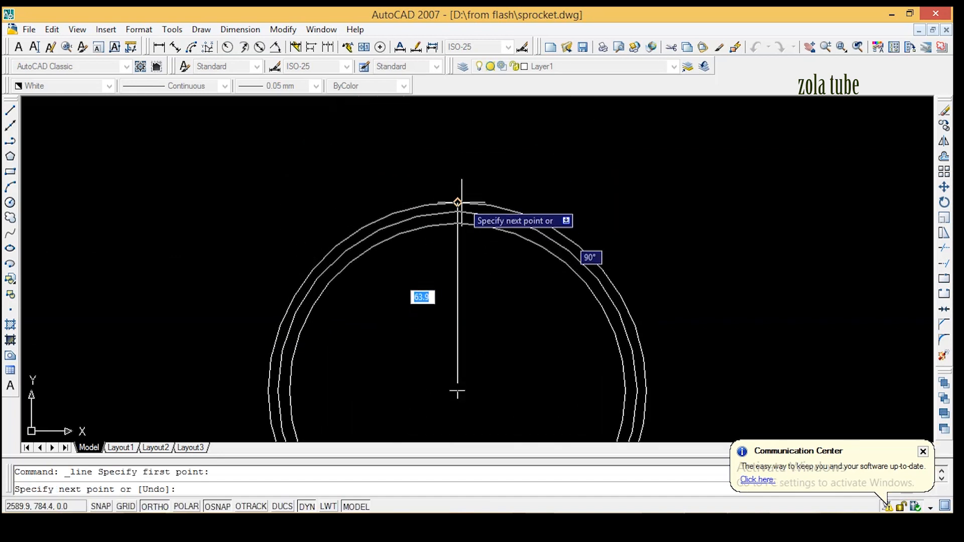
{"action": "right_click", "coordinate": [495, 170]}
{"action": "left_click", "coordinate": [500, 176]}
Step: Switch to Calculator, compute half of 1.7, and return to the sprocket drawing
{"action": "scroll", "coordinate": [491, 168], "scroll_direction": "down", "scroll_amount": 4}
{"action": "scroll", "coordinate": [481, 193], "scroll_direction": "up", "scroll_amount": 3}
{"action": "middle_click_drag", "start_coordinate": [473, 181], "coordinate": [473, 198]}
{"action": "scroll", "coordinate": [473, 213], "scroll_direction": "up", "scroll_amount": 3}
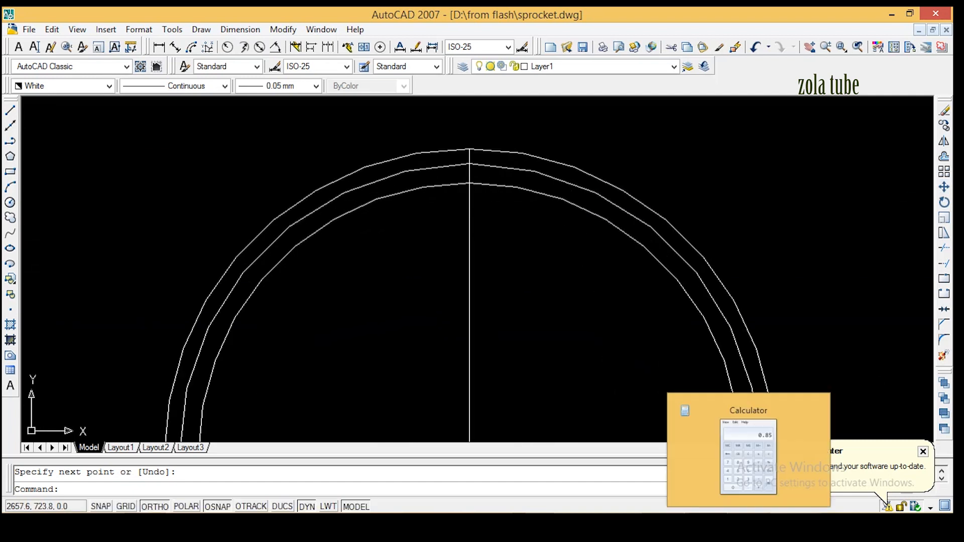
{"action": "left_click", "coordinate": [748, 526]}
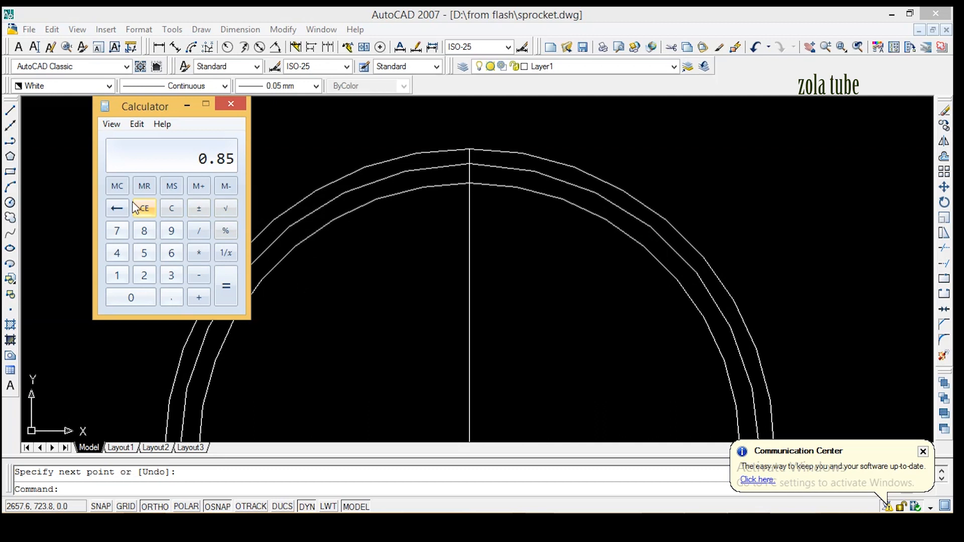
{"action": "left_click", "coordinate": [171, 211]}
{"action": "left_click", "coordinate": [117, 275]}
{"action": "left_click", "coordinate": [171, 299]}
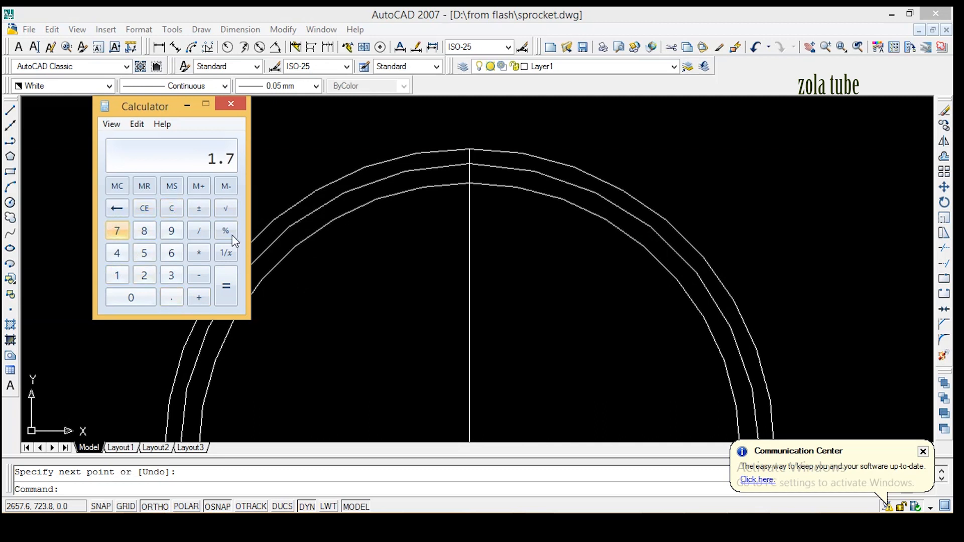
{"action": "left_click", "coordinate": [200, 231]}
{"action": "left_click", "coordinate": [227, 296]}
{"action": "left_click", "coordinate": [187, 106]}
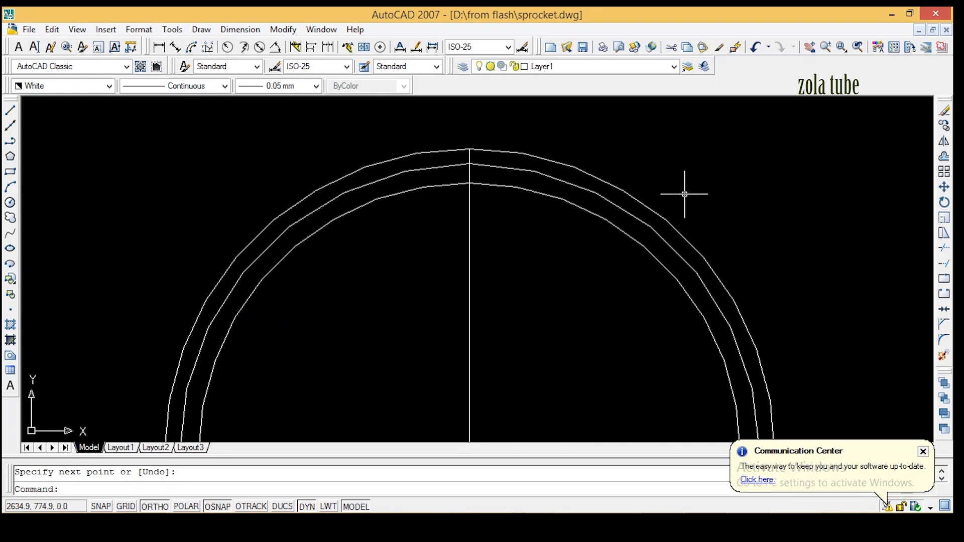
Step: Offset the vertical center line by 0.85 to both sides
{"action": "left_click", "coordinate": [944, 157]}
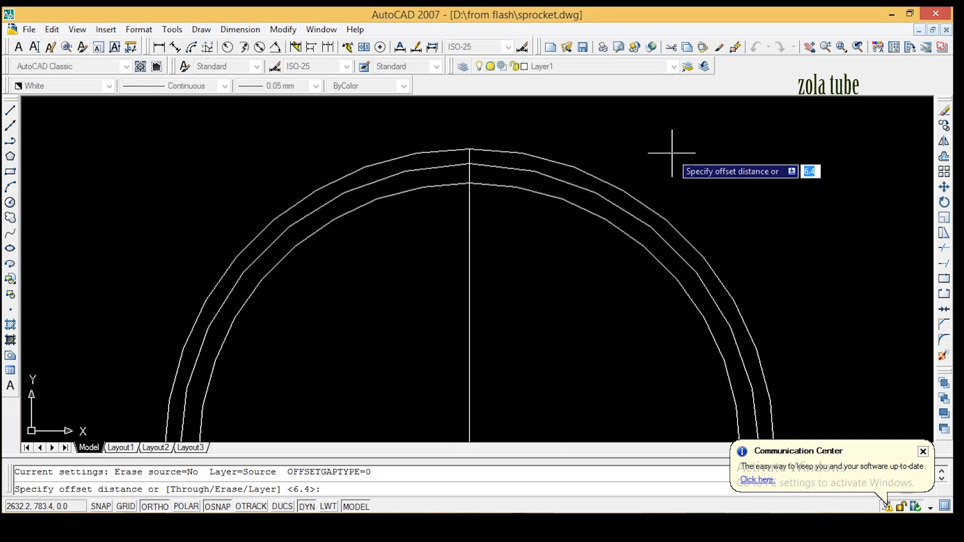
{"action": "type", "text": "0.8"}
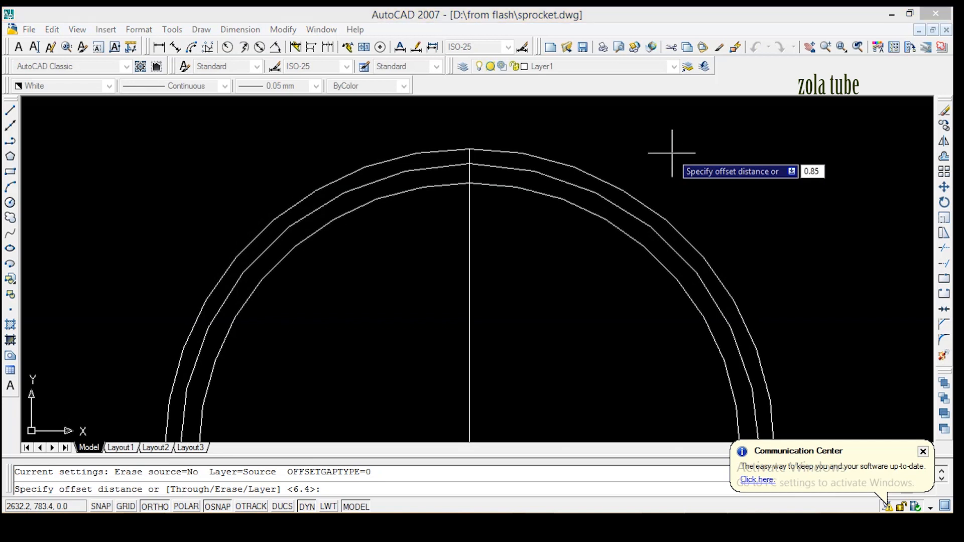
{"action": "type", "text": "5"}
{"action": "key", "text": "Return"}
{"action": "left_click", "coordinate": [470, 204]}
{"action": "left_click", "coordinate": [499, 219]}
{"action": "left_click", "coordinate": [469, 216]}
{"action": "left_click", "coordinate": [421, 220]}
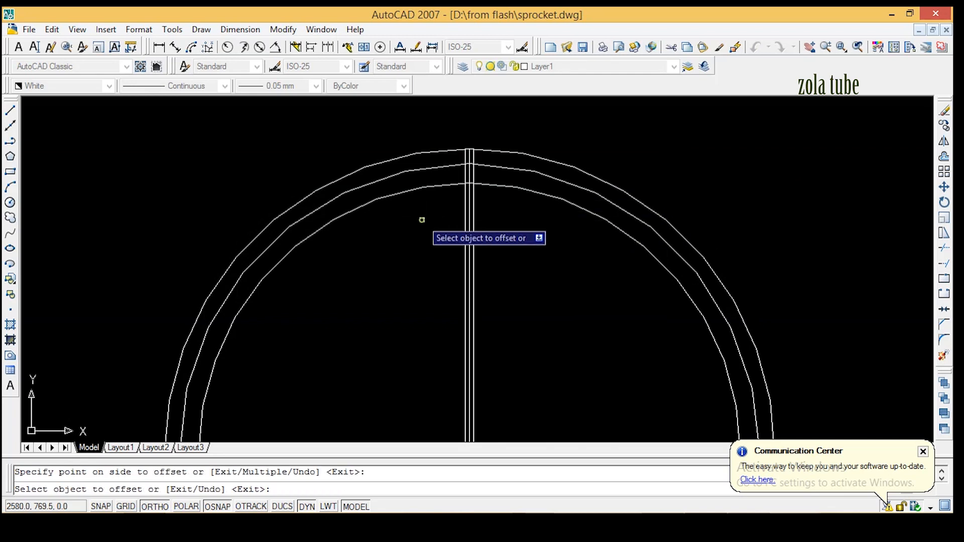
{"action": "right_click", "coordinate": [522, 213]}
{"action": "left_click", "coordinate": [539, 218]}
Step: Check the spacing between the two offset lines with a Linear dimension preview, without placing the dimension
{"action": "scroll", "coordinate": [489, 208], "scroll_direction": "up", "scroll_amount": 1}
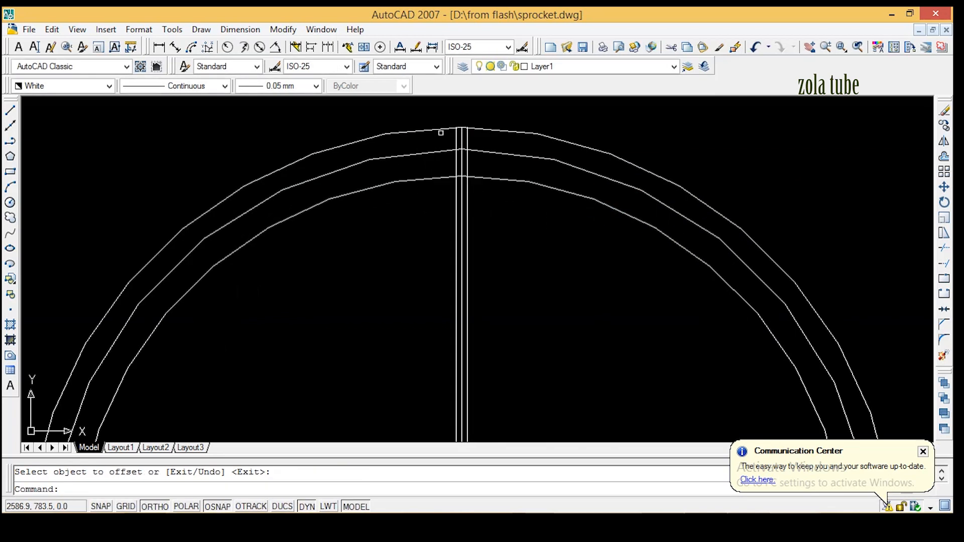
{"action": "scroll", "coordinate": [462, 134], "scroll_direction": "up", "scroll_amount": 2}
{"action": "left_click", "coordinate": [147, 68]}
{"action": "left_click", "coordinate": [159, 46]}
{"action": "scroll", "coordinate": [441, 203], "scroll_direction": "up", "scroll_amount": 2}
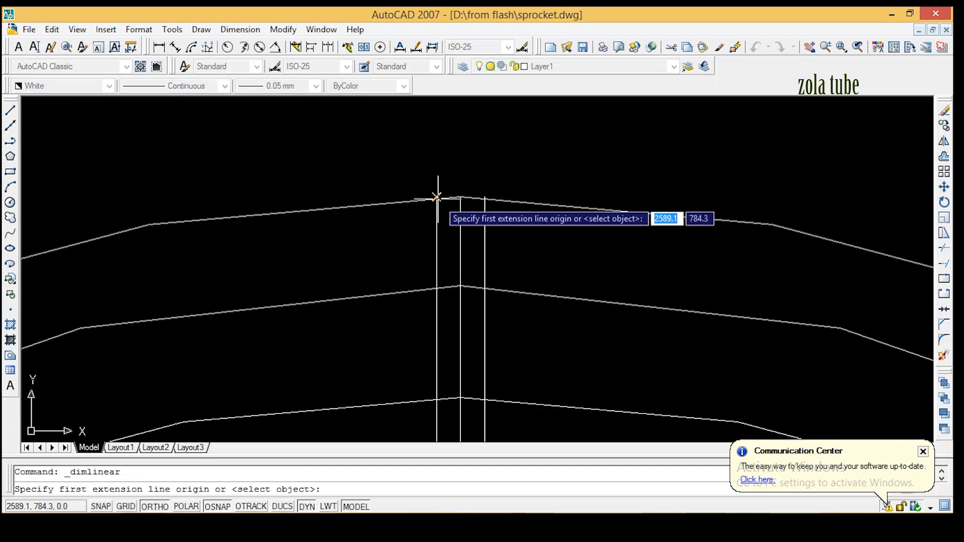
{"action": "left_click", "coordinate": [436, 197]}
{"action": "left_click", "coordinate": [485, 197]}
{"action": "scroll", "coordinate": [479, 190], "scroll_direction": "down", "scroll_amount": 4}
{"action": "middle_click_drag", "start_coordinate": [479, 190], "coordinate": [454, 280]}
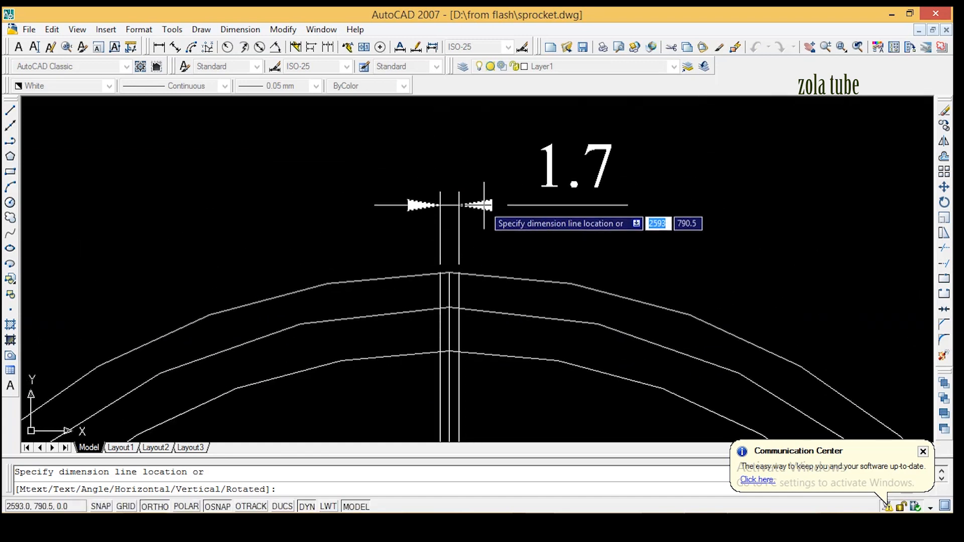
{"action": "right_click", "coordinate": [484, 206]}
{"action": "left_click", "coordinate": [505, 215]}
Step: Review the roller and tooth radius values in the cutting data table alongside the sprocket circles
{"action": "scroll", "coordinate": [495, 116], "scroll_direction": "down", "scroll_amount": 2}
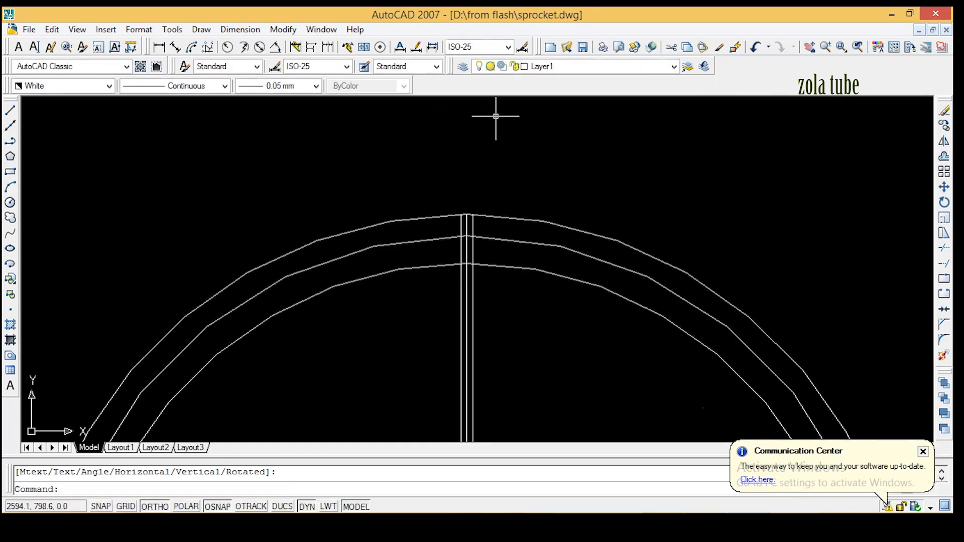
{"action": "scroll", "coordinate": [477, 248], "scroll_direction": "up", "scroll_amount": 2}
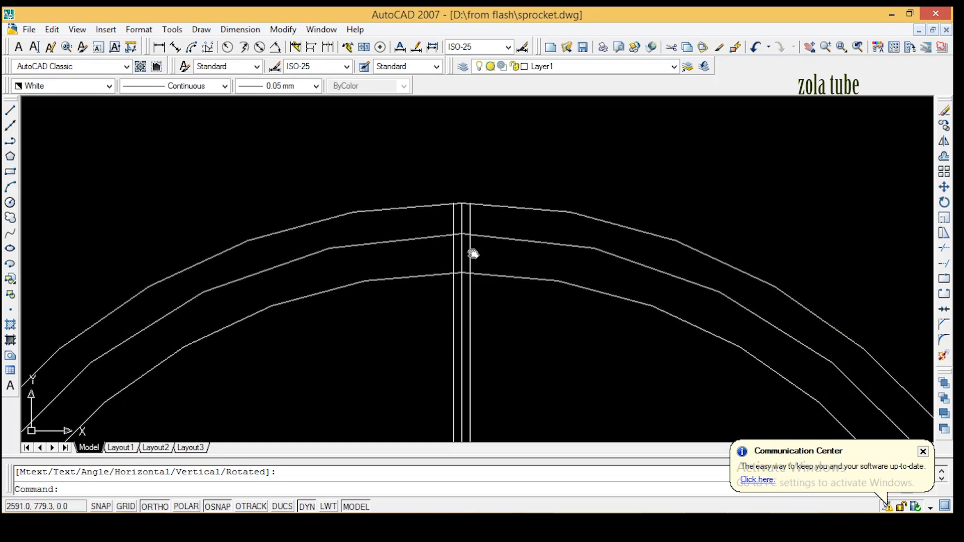
{"action": "middle_click_drag", "start_coordinate": [473, 253], "coordinate": [505, 181]}
{"action": "scroll", "coordinate": [504, 181], "scroll_direction": "down", "scroll_amount": 2}
{"action": "scroll", "coordinate": [505, 180], "scroll_direction": "down", "scroll_amount": 7}
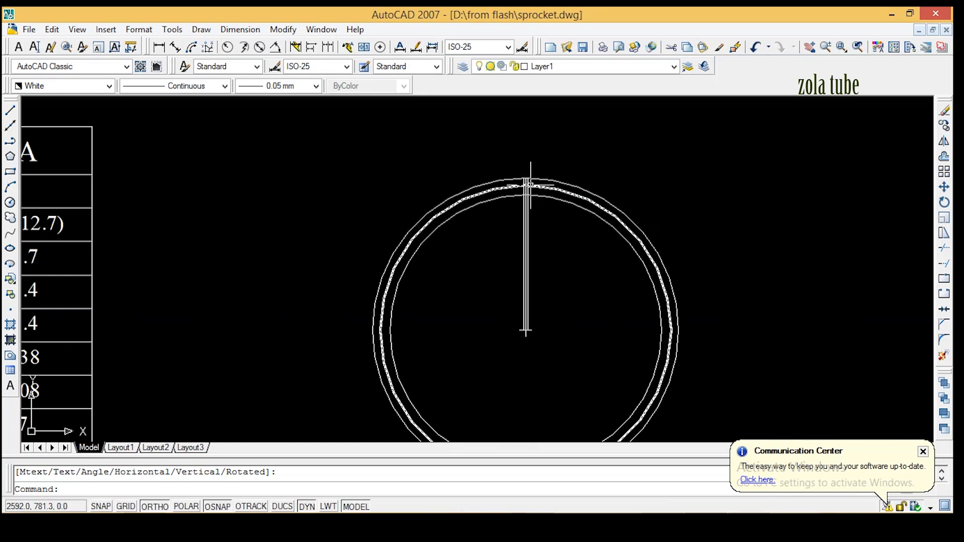
{"action": "middle_click_drag", "start_coordinate": [337, 279], "coordinate": [361, 274]}
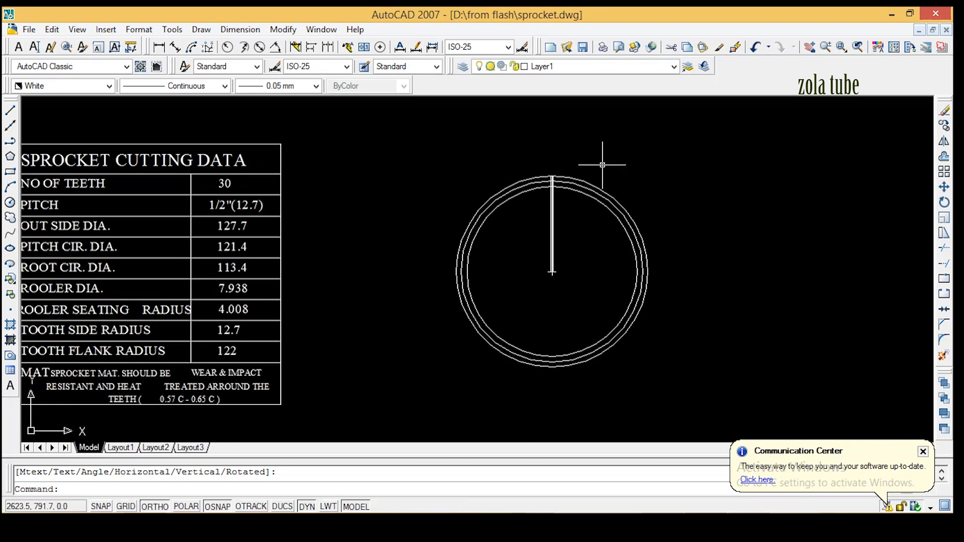
{"action": "scroll", "coordinate": [603, 165], "scroll_direction": "up", "scroll_amount": 3}
{"action": "middle_click_drag", "start_coordinate": [510, 212], "coordinate": [566, 182]}
{"action": "scroll", "coordinate": [574, 212], "scroll_direction": "down", "scroll_amount": 2}
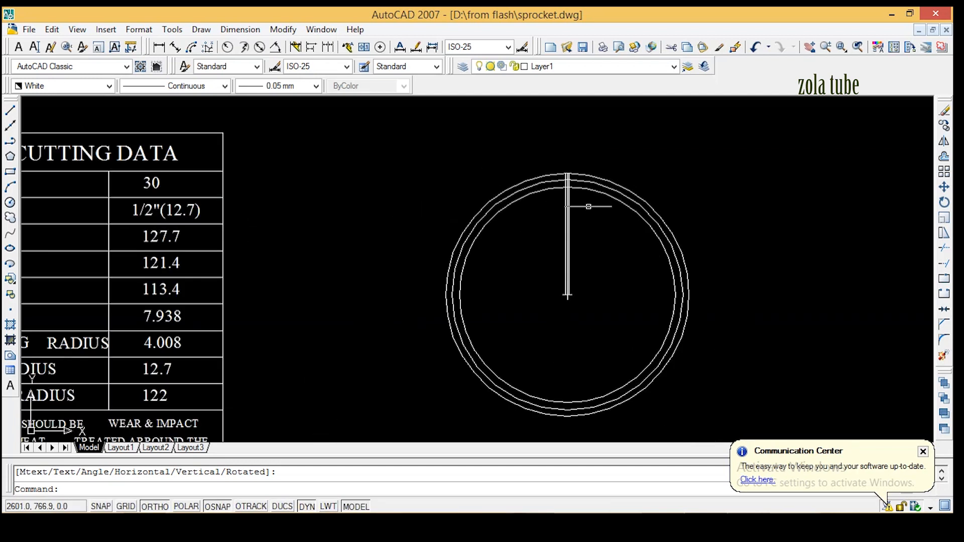
{"action": "mouse_move", "coordinate": [430, 237]}
{"action": "middle_mouse_down"}
{"action": "mouse_move", "coordinate": [569, 195]}
{"action": "mouse_move", "coordinate": [574, 215]}
{"action": "middle_mouse_up"}
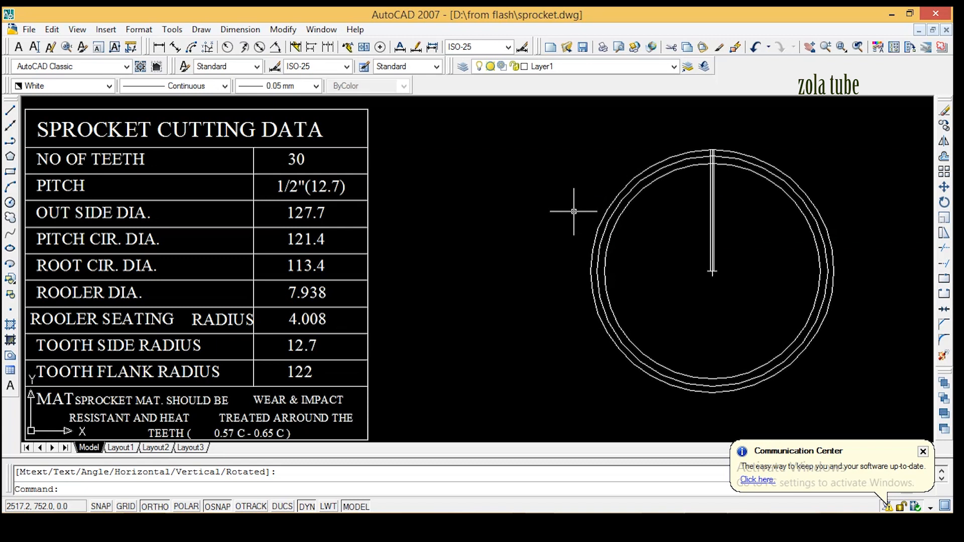
{"action": "middle_click_drag", "start_coordinate": [101, 344], "coordinate": [155, 331]}
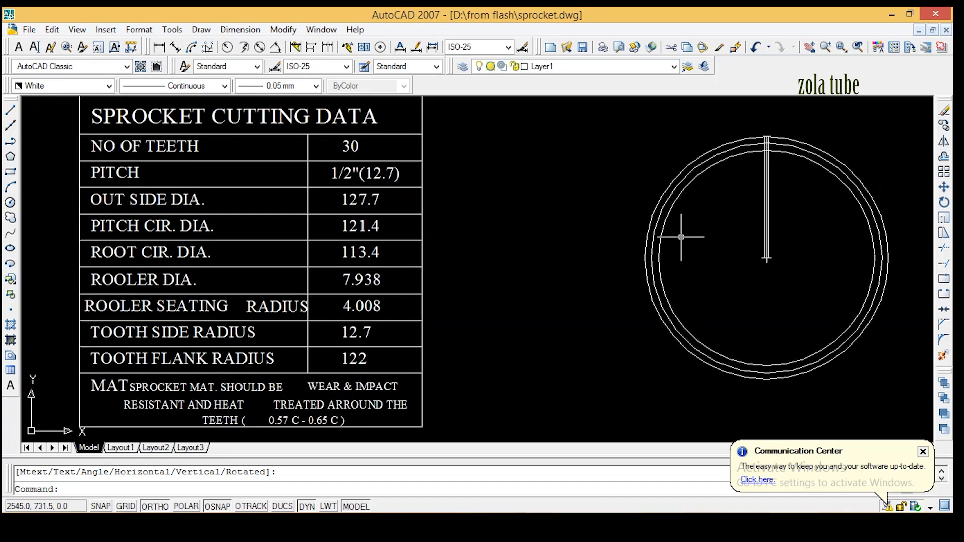
{"action": "middle_click_drag", "start_coordinate": [679, 233], "coordinate": [638, 238]}
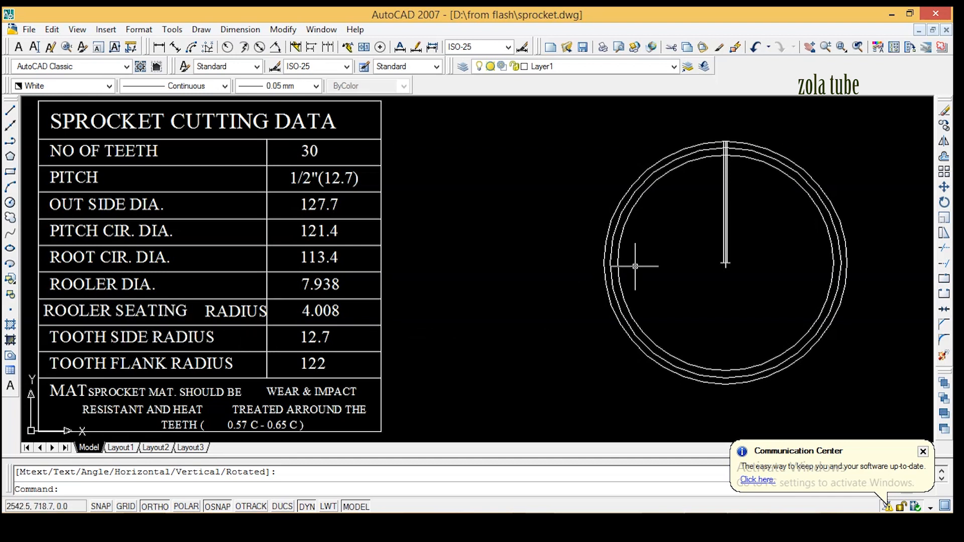
{"action": "middle_click_drag", "start_coordinate": [667, 246], "coordinate": [644, 251]}
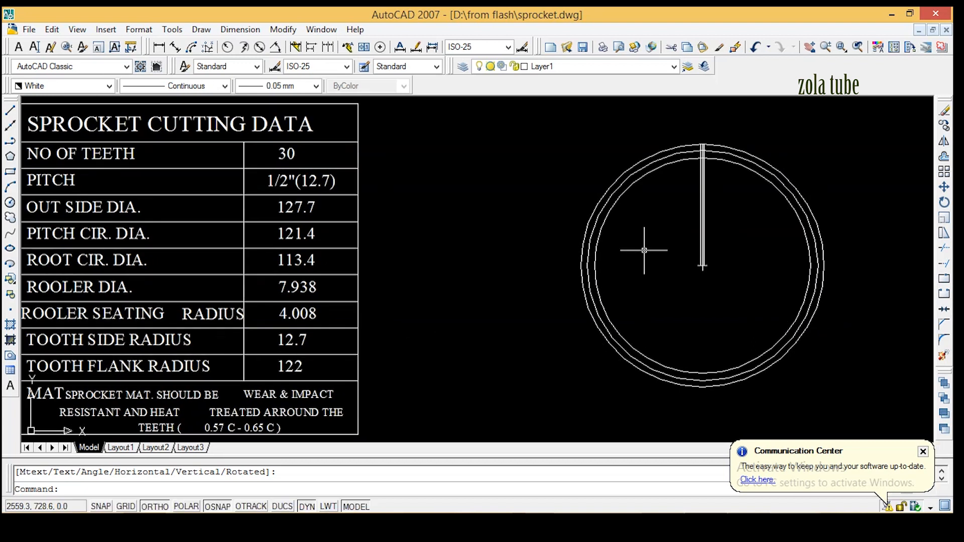
Step: Examine where the three vertical lines cross the outside, pitch and root circles at the sprocket's top
{"action": "scroll", "coordinate": [685, 216], "scroll_direction": "down", "scroll_amount": 3}
{"action": "middle_click_drag", "start_coordinate": [685, 217], "coordinate": [482, 246]}
{"action": "scroll", "coordinate": [491, 226], "scroll_direction": "up", "scroll_amount": 7}
{"action": "middle_click_drag", "start_coordinate": [479, 190], "coordinate": [469, 215]}
{"action": "scroll", "coordinate": [476, 204], "scroll_direction": "up", "scroll_amount": 3}
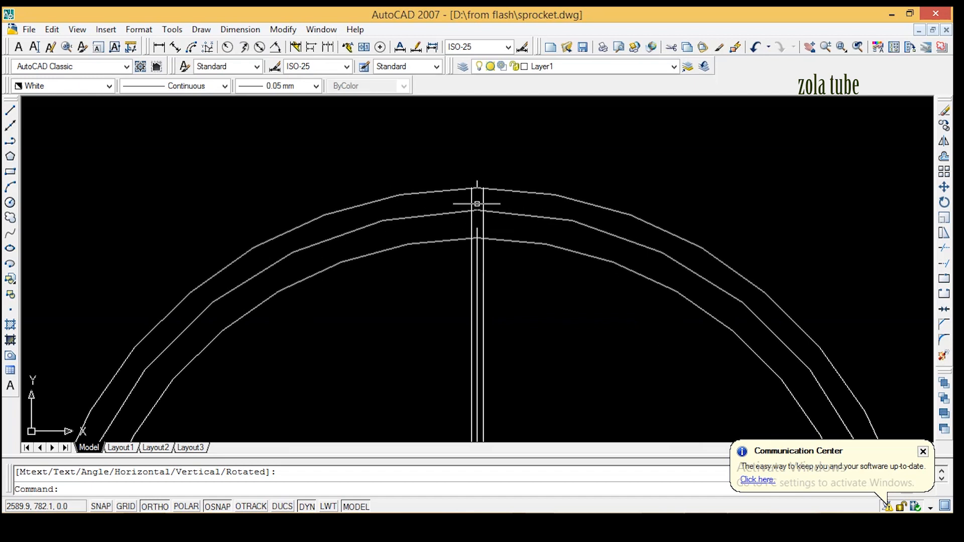
{"action": "scroll", "coordinate": [473, 234], "scroll_direction": "up", "scroll_amount": 2}
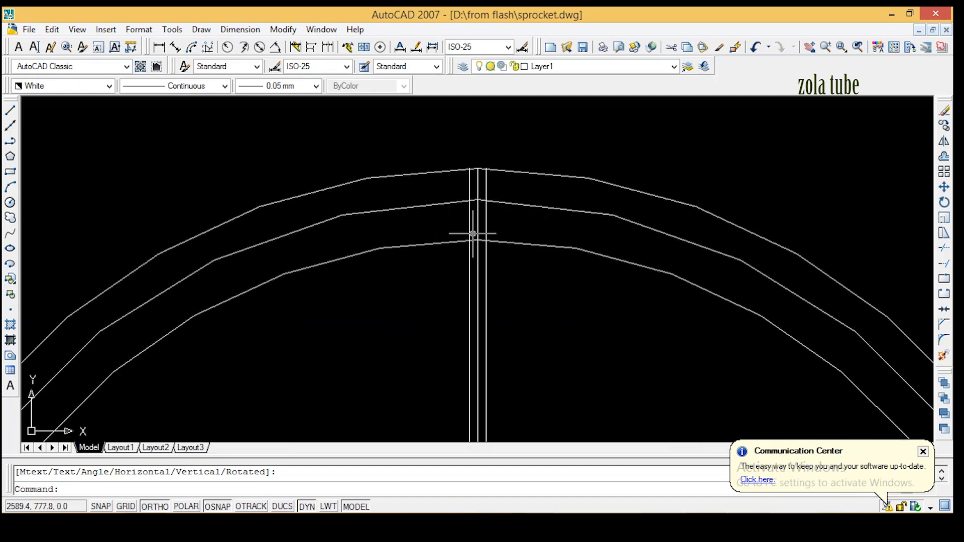
{"action": "scroll", "coordinate": [473, 233], "scroll_direction": "down", "scroll_amount": 10}
{"action": "scroll", "coordinate": [543, 189], "scroll_direction": "up", "scroll_amount": 8}
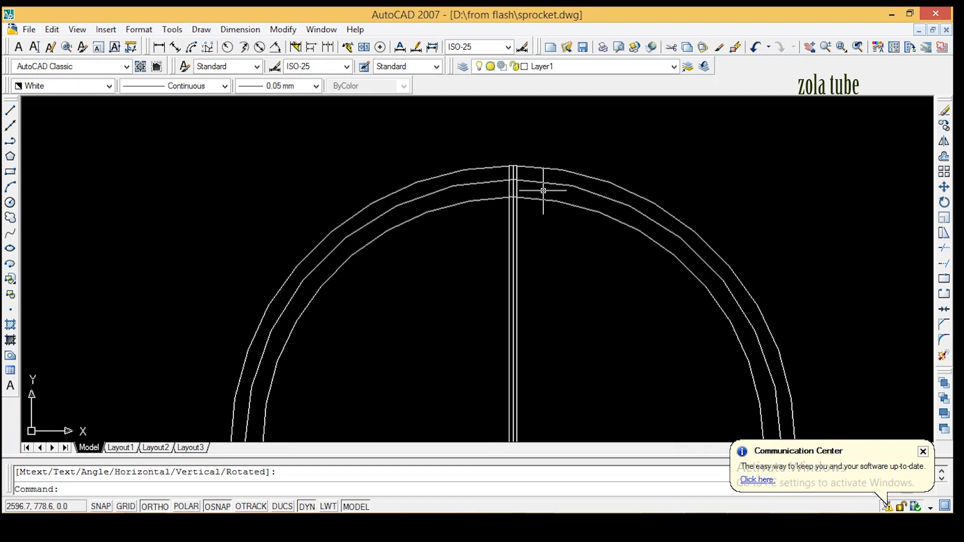
{"action": "scroll", "coordinate": [544, 191], "scroll_direction": "down", "scroll_amount": 7}
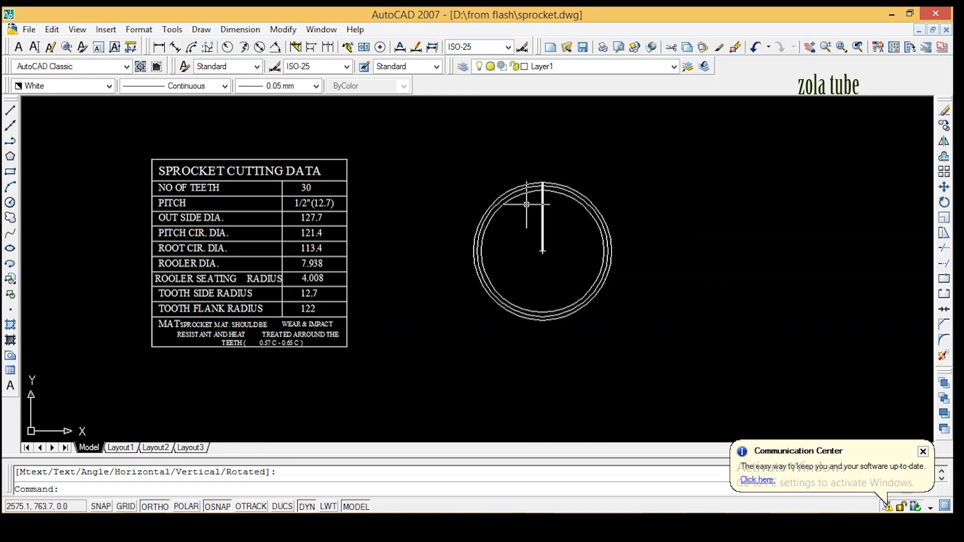
{"action": "scroll", "coordinate": [527, 182], "scroll_direction": "up", "scroll_amount": 3}
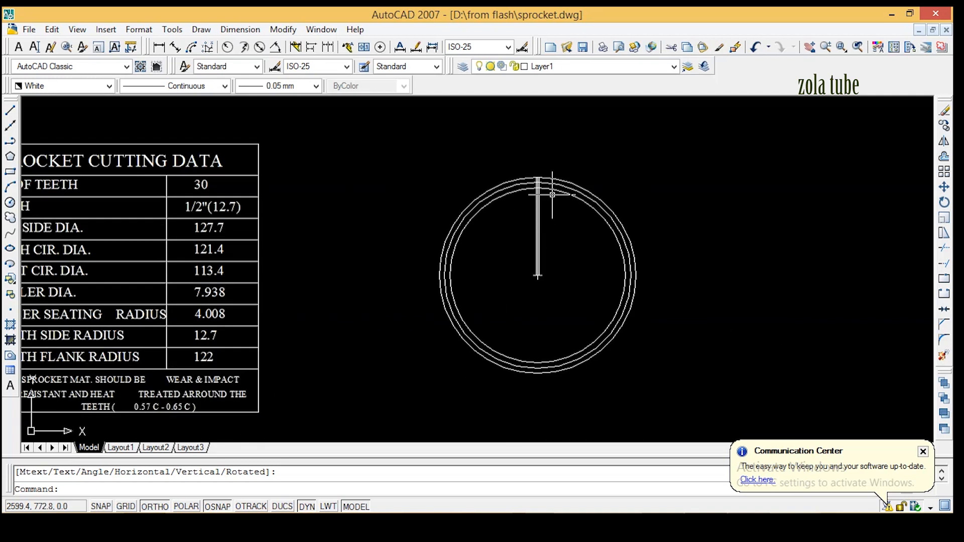
{"action": "left_click", "coordinate": [944, 157]}
{"action": "scroll", "coordinate": [537, 201], "scroll_direction": "up", "scroll_amount": 6}
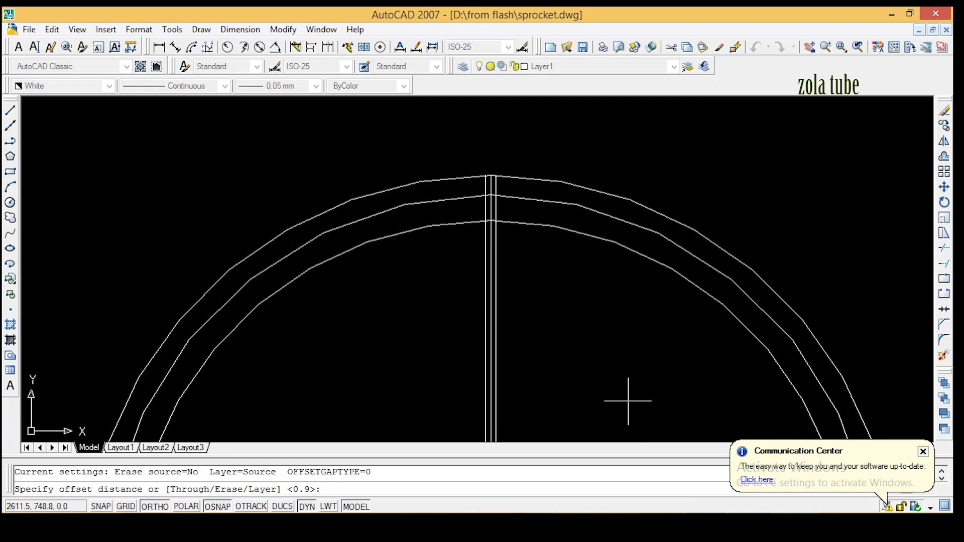
{"action": "mouse_move", "coordinate": [748, 525]}
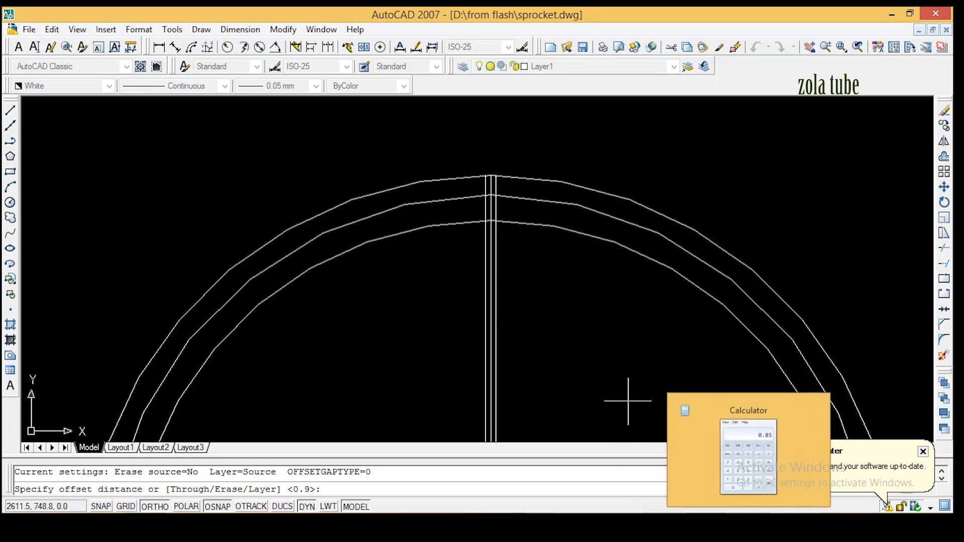
{"action": "scroll", "coordinate": [419, 282], "scroll_direction": "down", "scroll_amount": 8}
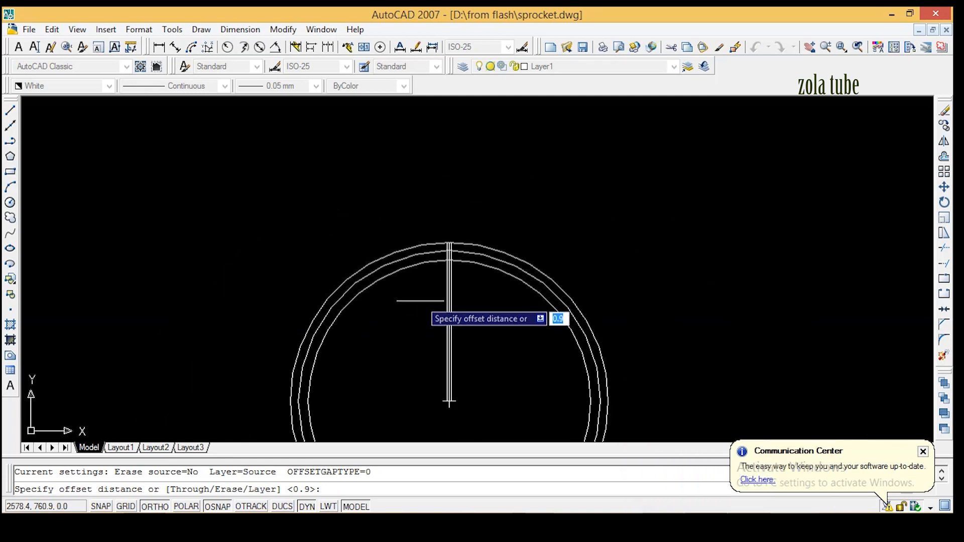
{"action": "key", "text": "Escape"}
Step: Check the pitch in the cutting data table and divide 12.7 by 2 in Calculator, returning to the drawing
{"action": "scroll", "coordinate": [459, 208], "scroll_direction": "down", "scroll_amount": 4}
{"action": "scroll", "coordinate": [369, 253], "scroll_direction": "up", "scroll_amount": 9}
{"action": "middle_click_drag", "start_coordinate": [362, 253], "coordinate": [395, 252]}
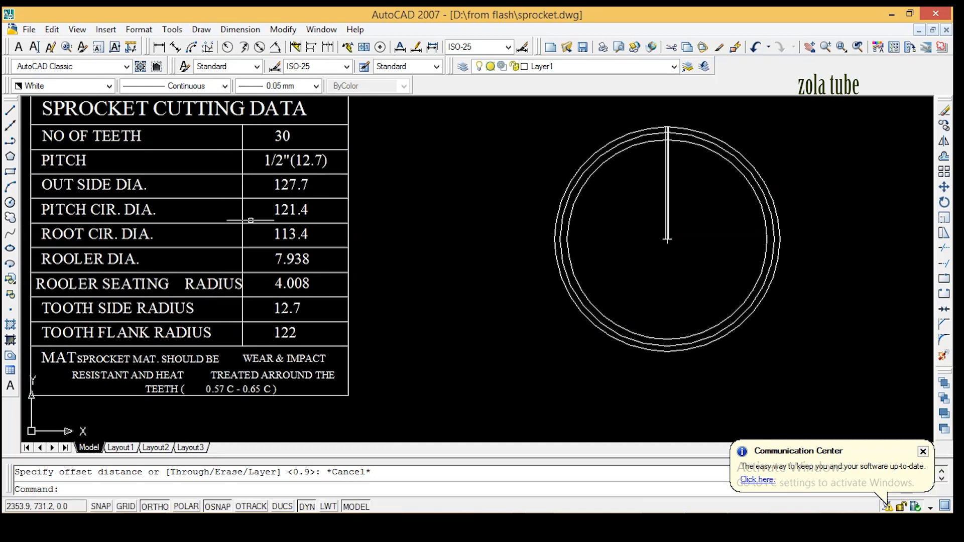
{"action": "mouse_move", "coordinate": [608, 273]}
{"action": "middle_mouse_down"}
{"action": "mouse_move", "coordinate": [624, 265]}
{"action": "mouse_move", "coordinate": [460, 307]}
{"action": "middle_mouse_up"}
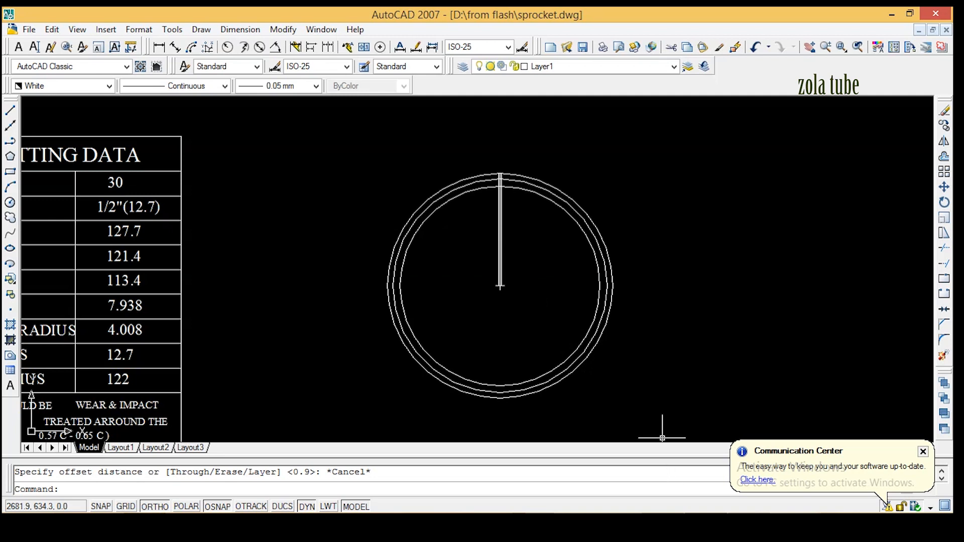
{"action": "left_click", "coordinate": [750, 526]}
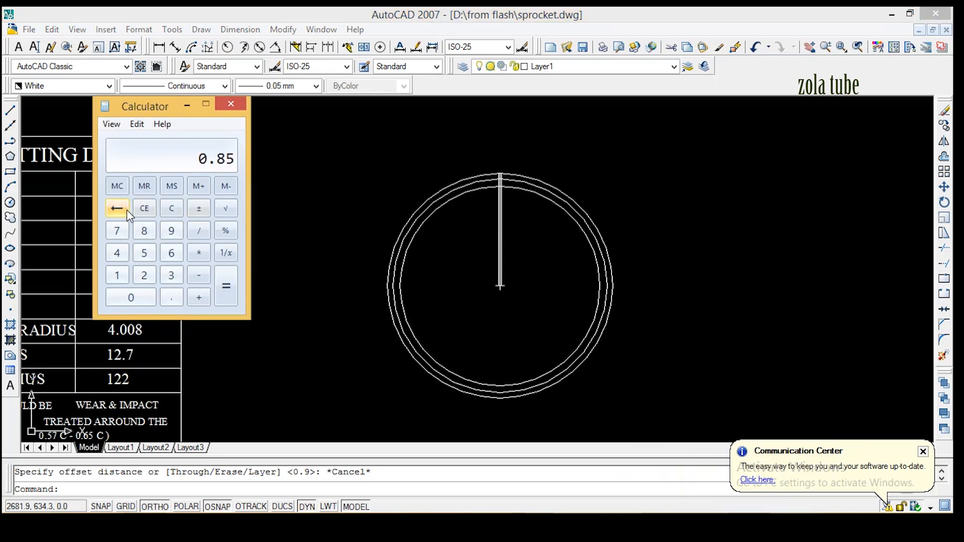
{"action": "left_click", "coordinate": [169, 207]}
{"action": "type", "text": "12"}
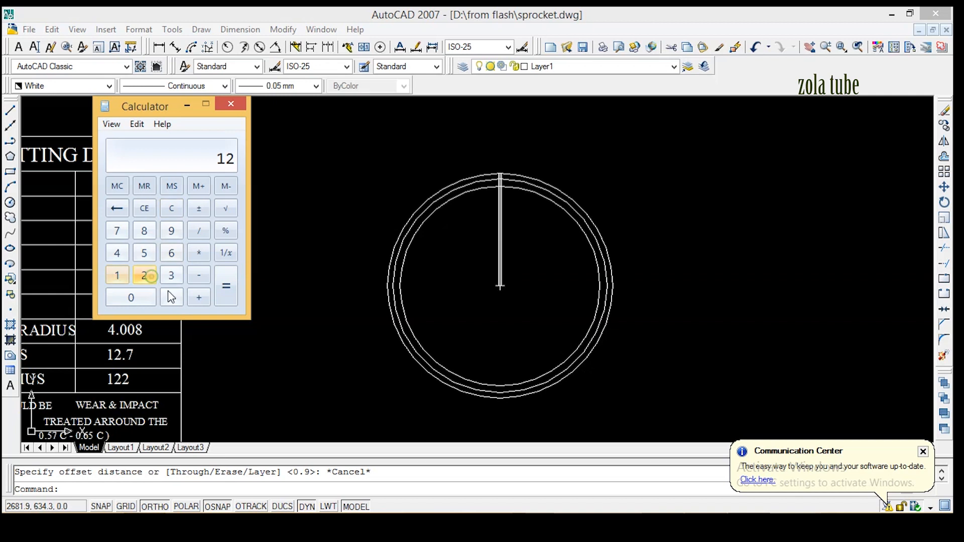
{"action": "left_click", "coordinate": [170, 296]}
{"action": "left_click", "coordinate": [117, 230]}
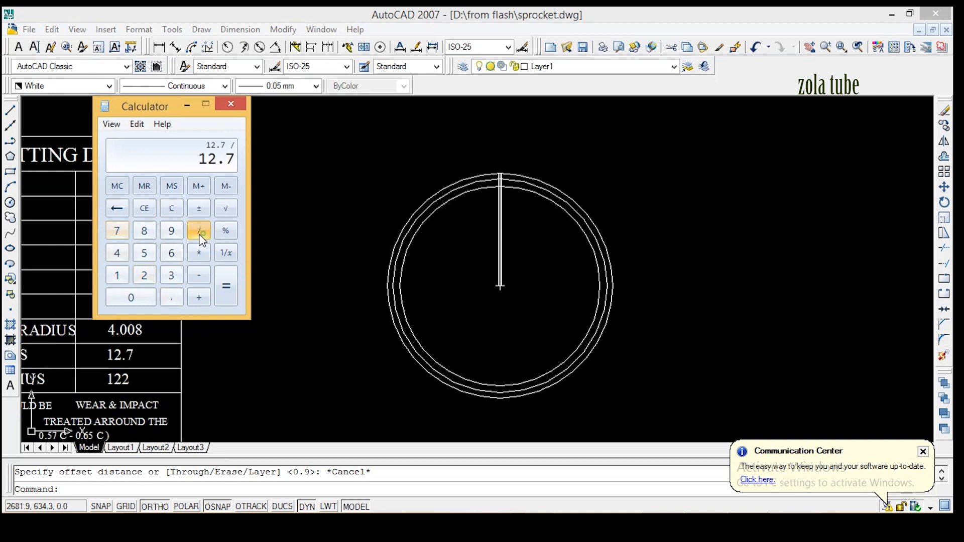
{"action": "left_click", "coordinate": [144, 276]}
{"action": "left_click", "coordinate": [228, 302]}
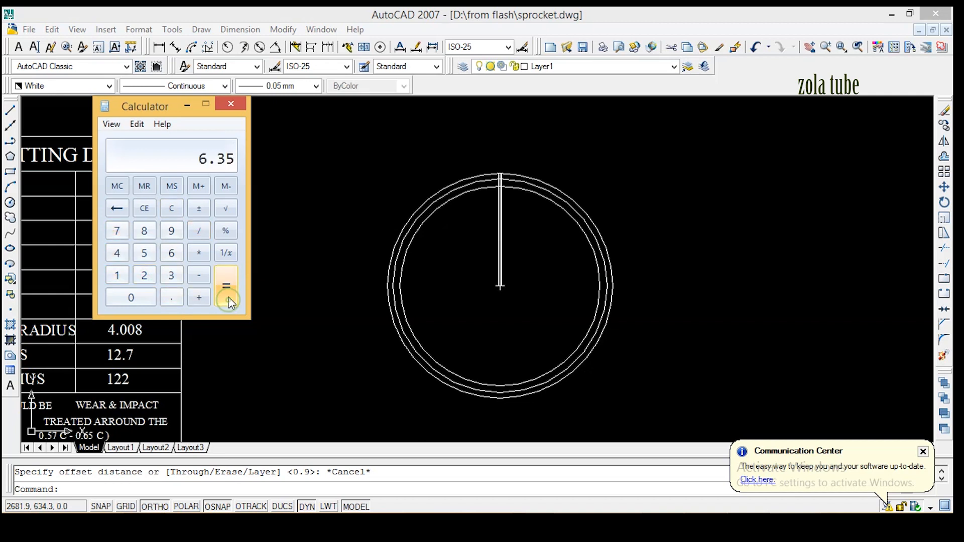
{"action": "left_click", "coordinate": [186, 105]}
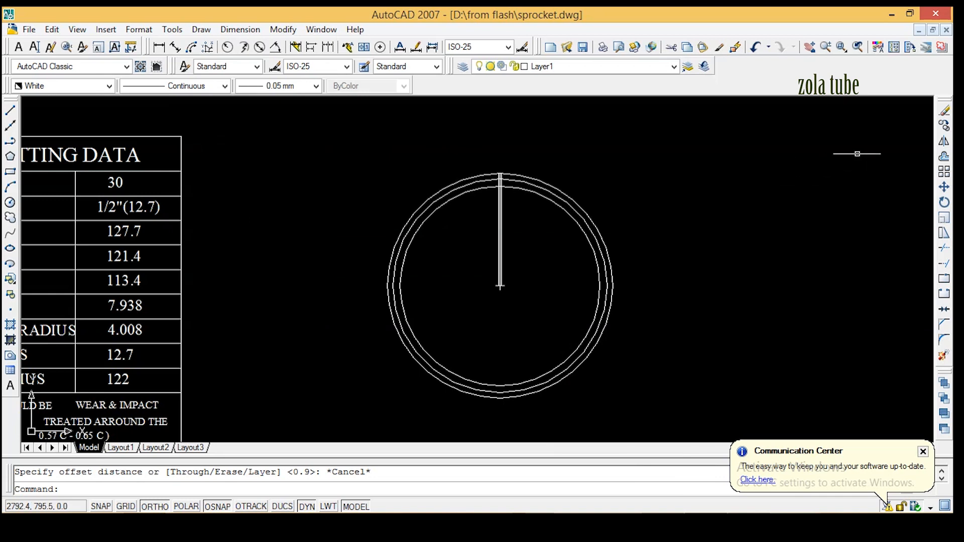
Step: Offset the middle vertical center line of the sprocket by 6.35 to the left
{"action": "left_click", "coordinate": [944, 156]}
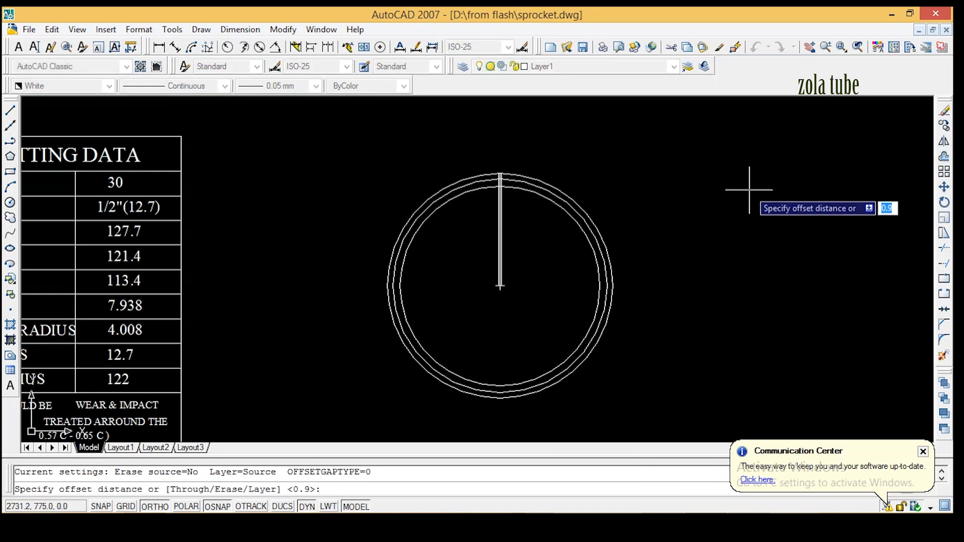
{"action": "type", "text": "6"}
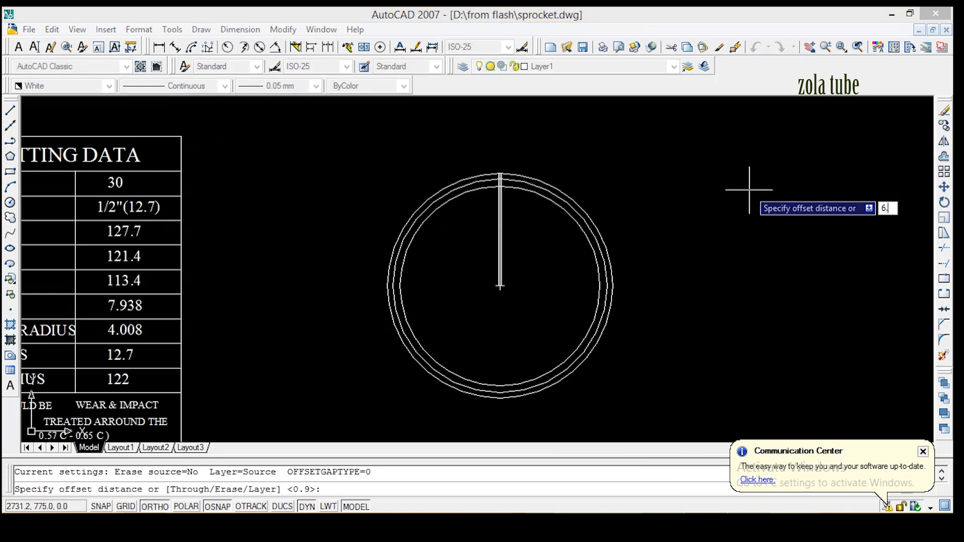
{"action": "type", "text": ".35"}
{"action": "key", "text": "Return"}
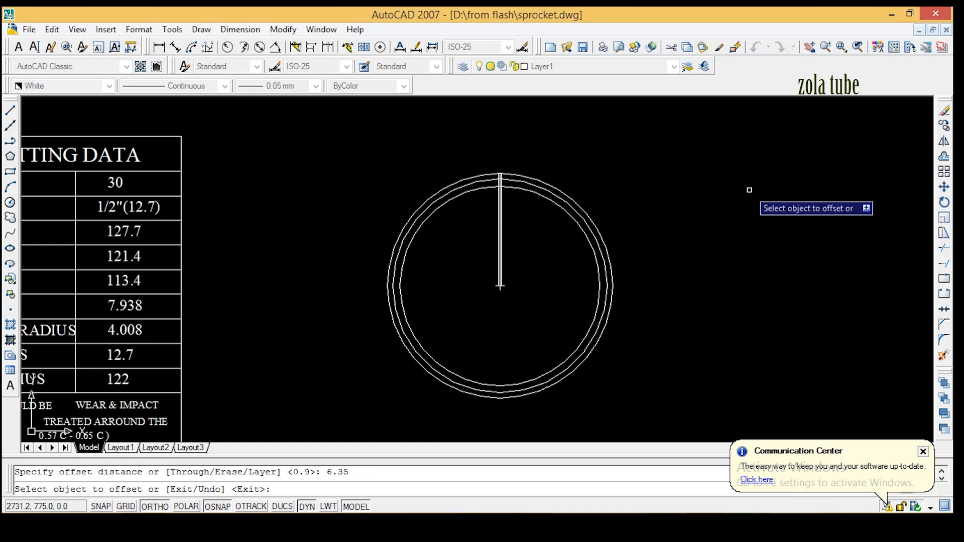
{"action": "scroll", "coordinate": [500, 201], "scroll_direction": "up", "scroll_amount": 5}
{"action": "left_click", "coordinate": [500, 197]}
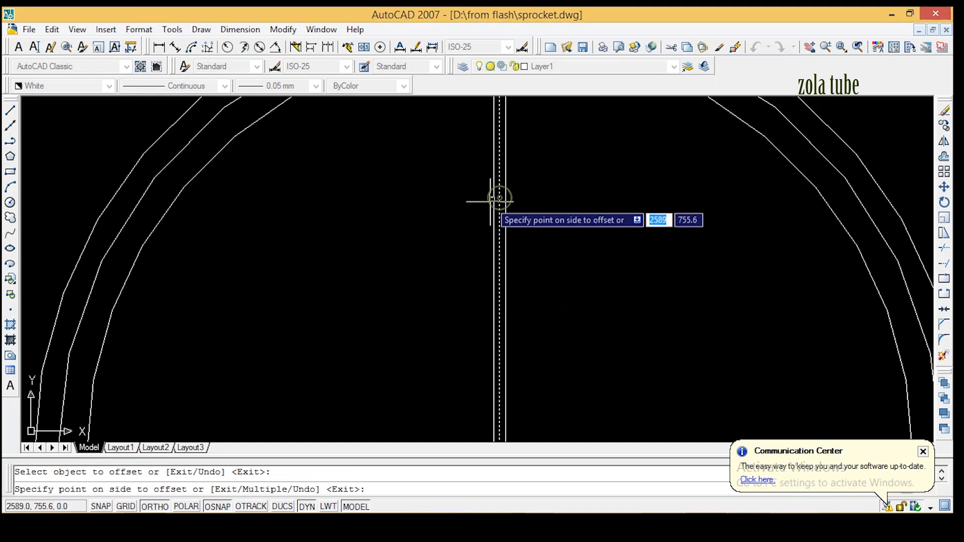
{"action": "scroll", "coordinate": [490, 198], "scroll_direction": "down", "scroll_amount": 5}
{"action": "left_click", "coordinate": [447, 210]}
Step: Offset the same middle center line by 6.35 to the right and finish the Offset command
{"action": "scroll", "coordinate": [488, 210], "scroll_direction": "up", "scroll_amount": 5}
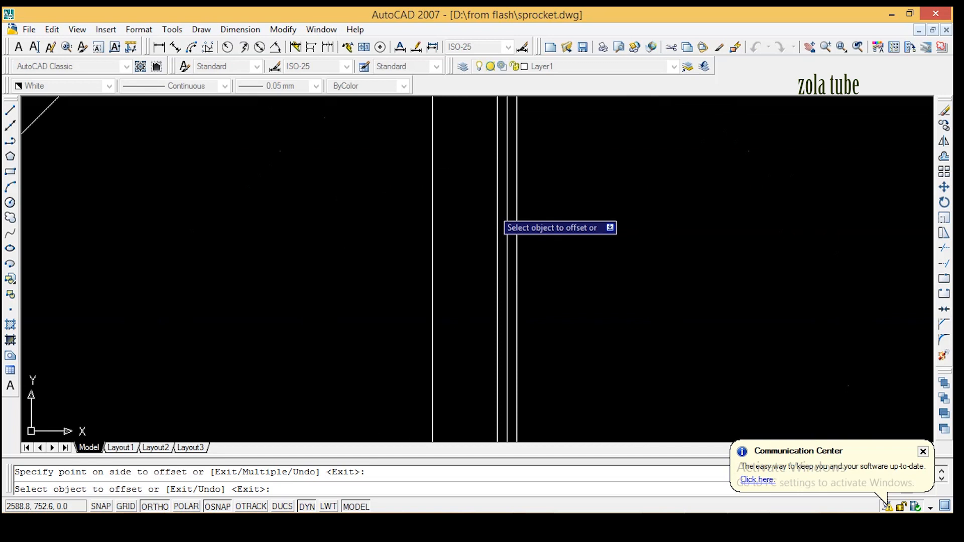
{"action": "left_click", "coordinate": [506, 211]}
{"action": "scroll", "coordinate": [507, 211], "scroll_direction": "down", "scroll_amount": 5}
{"action": "left_click", "coordinate": [541, 217]}
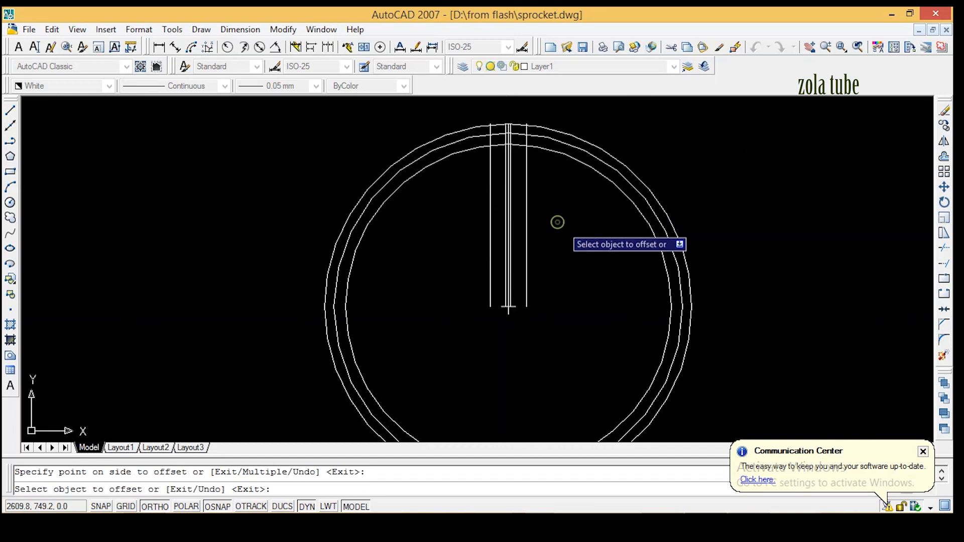
{"action": "right_click", "coordinate": [577, 194]}
{"action": "left_click", "coordinate": [591, 200]}
Step: Examine the outer offset lines across the sprocket's three circles and the roller and tooth radius rows of the cutting data table
{"action": "scroll", "coordinate": [486, 123], "scroll_direction": "up", "scroll_amount": 3}
{"action": "scroll", "coordinate": [505, 153], "scroll_direction": "up", "scroll_amount": 2}
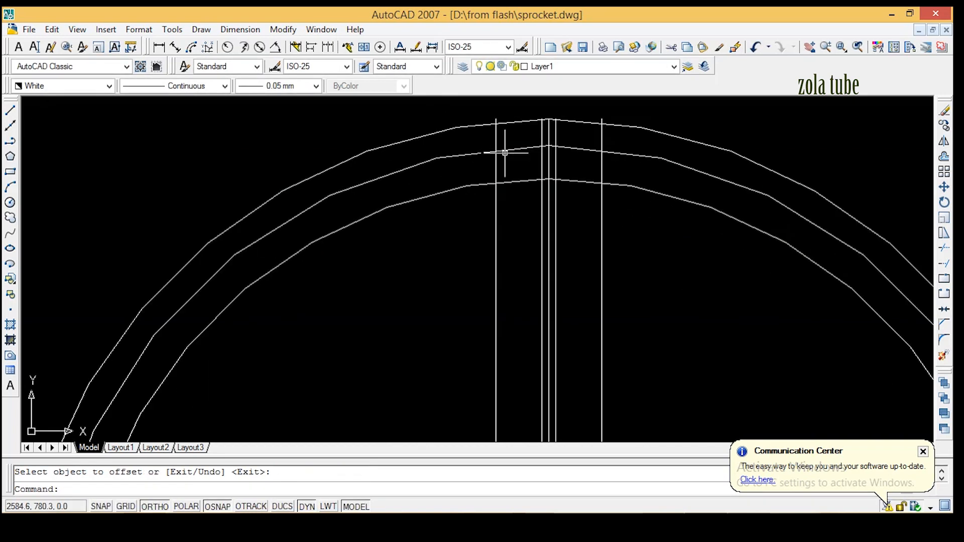
{"action": "middle_click_drag", "start_coordinate": [504, 111], "coordinate": [430, 149]}
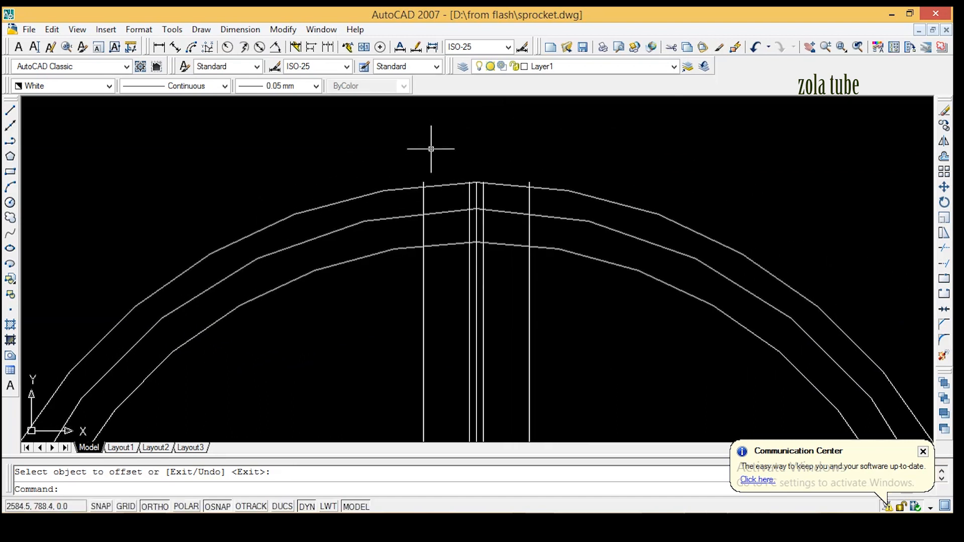
{"action": "scroll", "coordinate": [466, 229], "scroll_direction": "down", "scroll_amount": 3}
{"action": "middle_click_drag", "start_coordinate": [323, 263], "coordinate": [499, 125]}
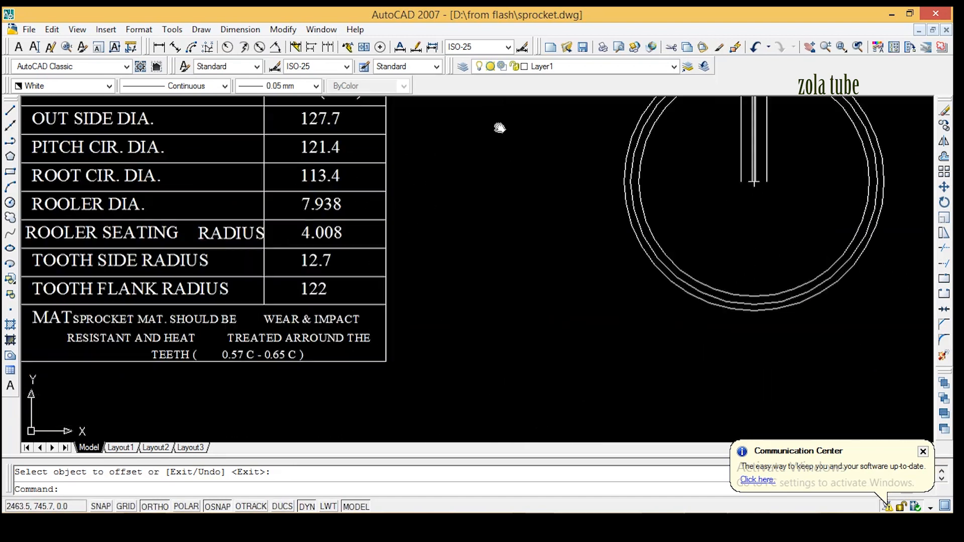
{"action": "scroll", "coordinate": [499, 125], "scroll_direction": "down", "scroll_amount": 1}
{"action": "scroll", "coordinate": [303, 250], "scroll_direction": "up", "scroll_amount": 3}
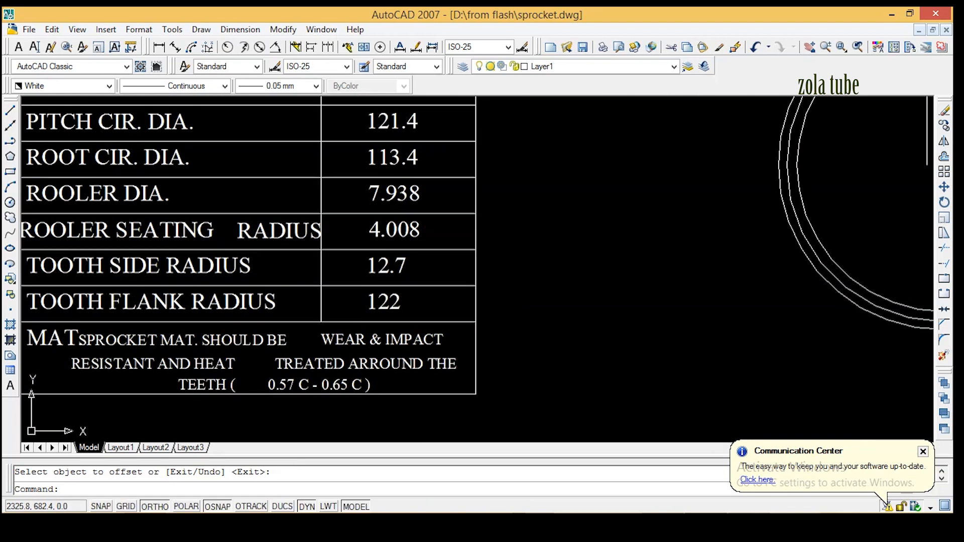
{"action": "scroll", "coordinate": [303, 251], "scroll_direction": "down", "scroll_amount": 2}
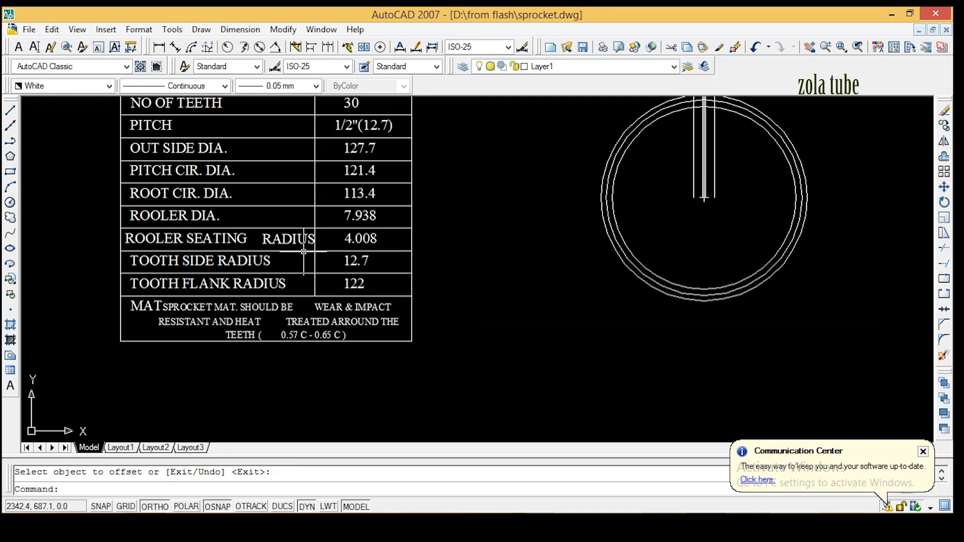
{"action": "scroll", "coordinate": [303, 251], "scroll_direction": "down", "scroll_amount": 3}
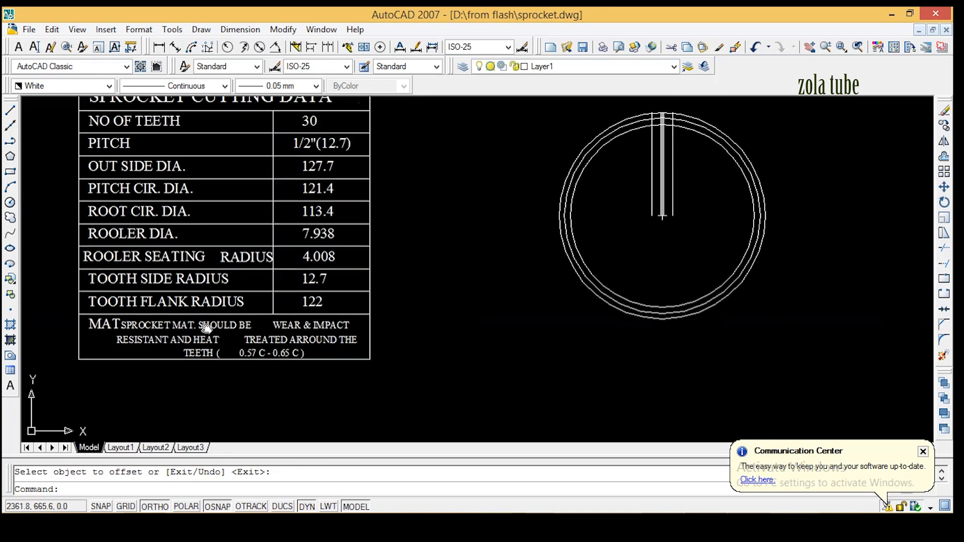
{"action": "scroll", "coordinate": [224, 329], "scroll_direction": "down", "scroll_amount": 2}
{"action": "scroll", "coordinate": [308, 269], "scroll_direction": "up", "scroll_amount": 5}
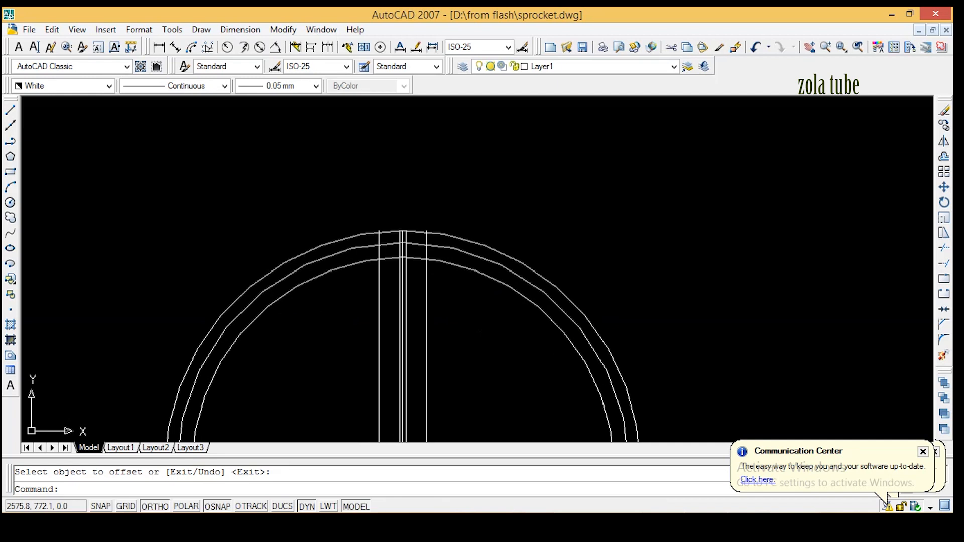
{"action": "left_click", "coordinate": [11, 203]}
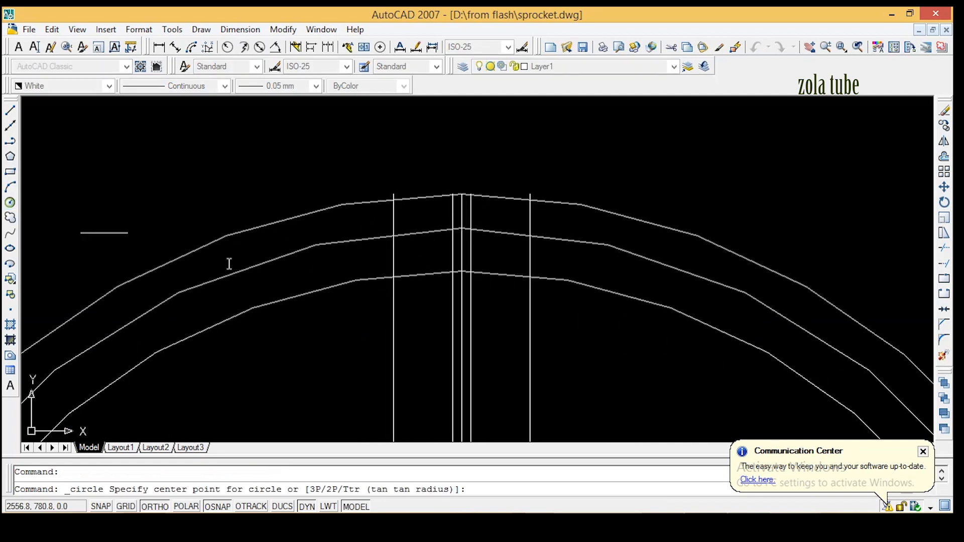
{"action": "scroll", "coordinate": [376, 267], "scroll_direction": "up", "scroll_amount": 3}
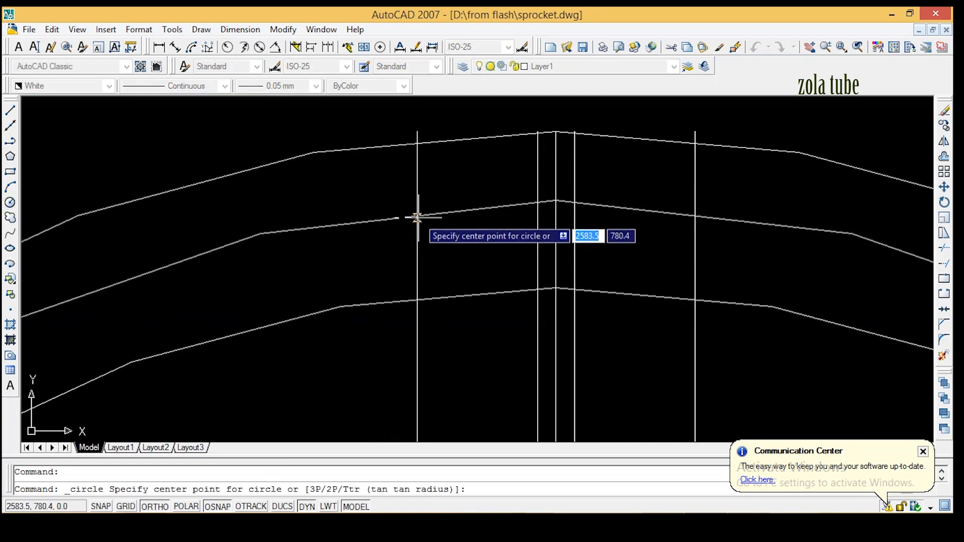
{"action": "scroll", "coordinate": [416, 213], "scroll_direction": "up", "scroll_amount": 5}
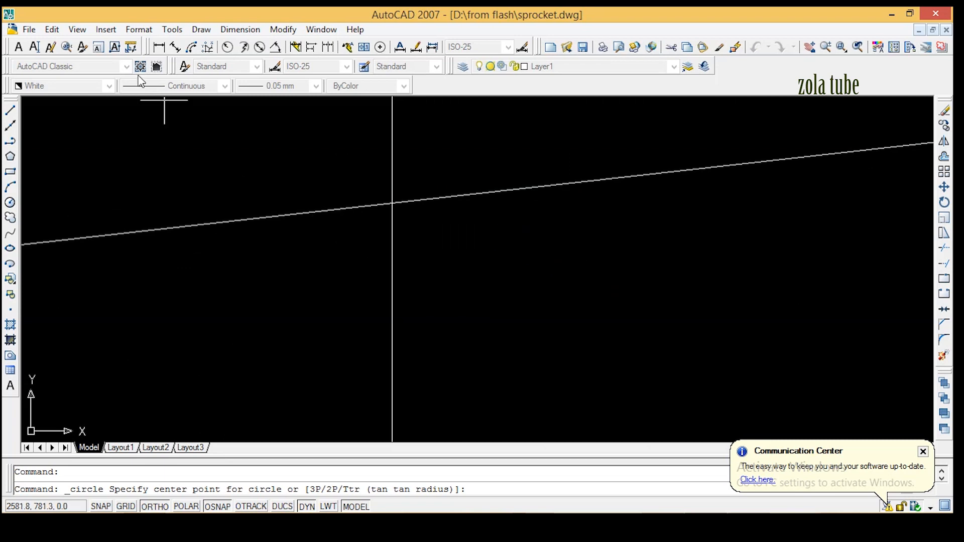
{"action": "scroll", "coordinate": [401, 213], "scroll_direction": "down", "scroll_amount": 4}
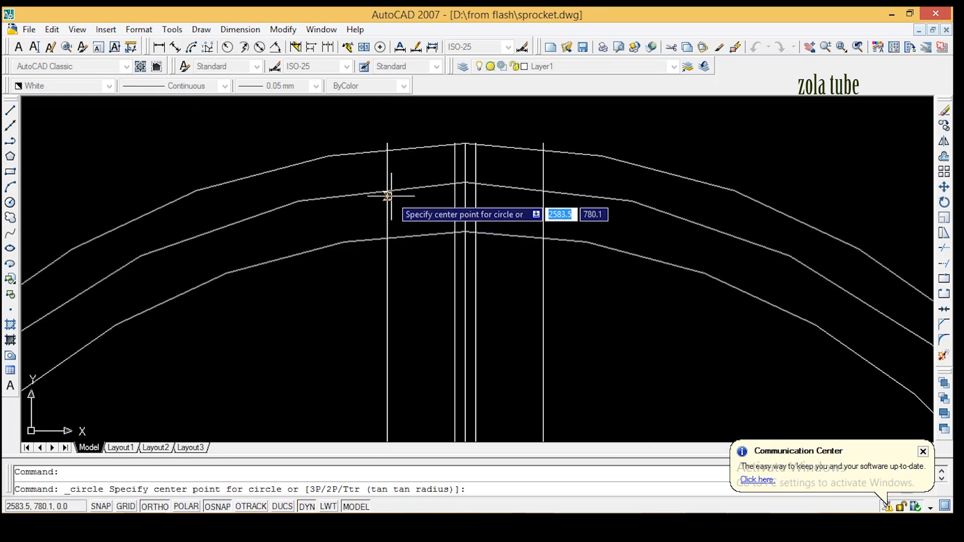
{"action": "scroll", "coordinate": [402, 208], "scroll_direction": "down", "scroll_amount": 6}
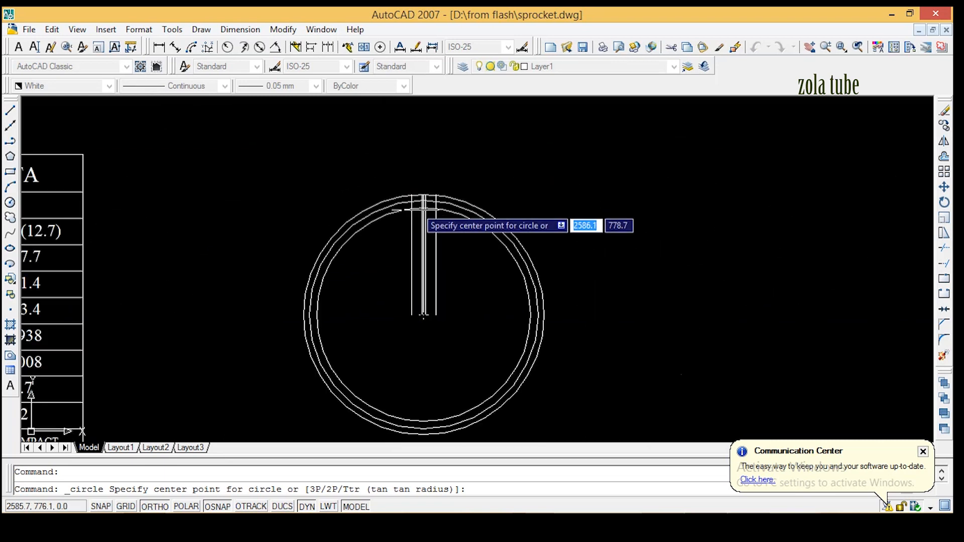
{"action": "scroll", "coordinate": [404, 203], "scroll_direction": "up", "scroll_amount": 4}
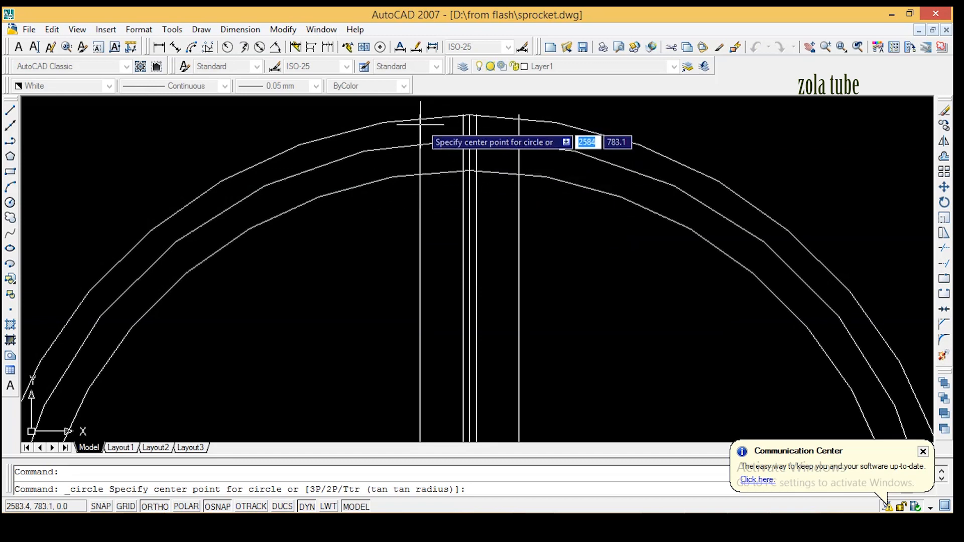
{"action": "scroll", "coordinate": [424, 150], "scroll_direction": "down", "scroll_amount": 1}
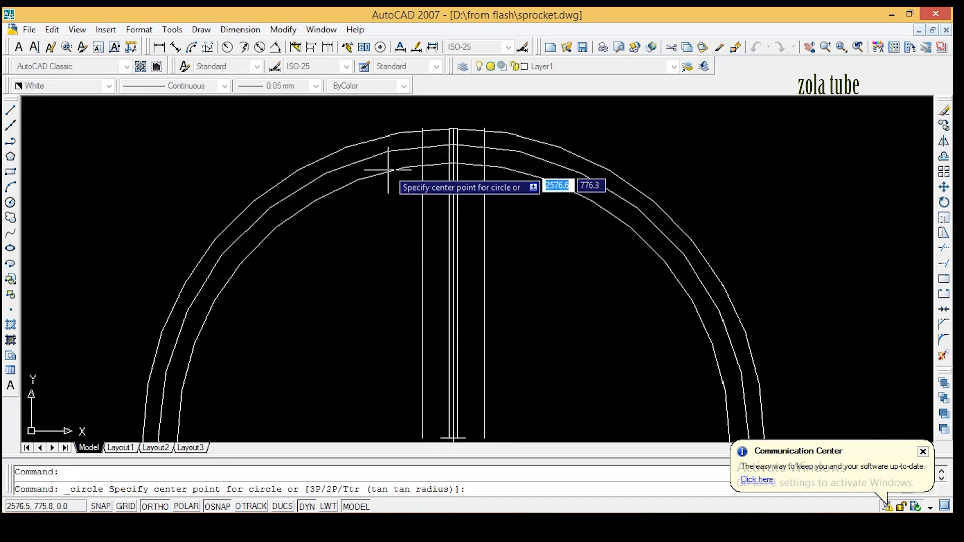
{"action": "scroll", "coordinate": [436, 158], "scroll_direction": "up", "scroll_amount": 1}
{"action": "middle_click_drag", "start_coordinate": [436, 158], "coordinate": [431, 177]}
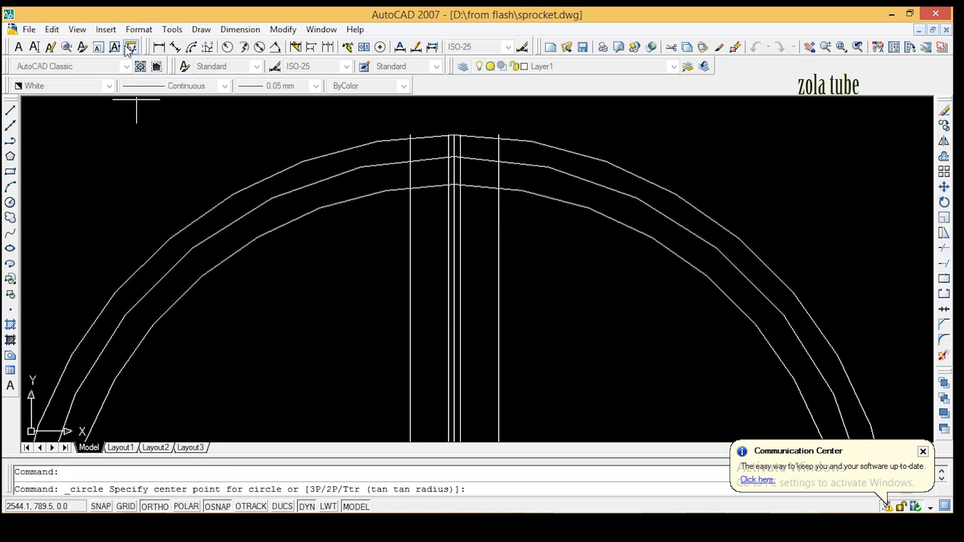
Step: Regenerate the whole drawing with Regen All to smooth the display of the sprocket circles
{"action": "left_click", "coordinate": [77, 29]}
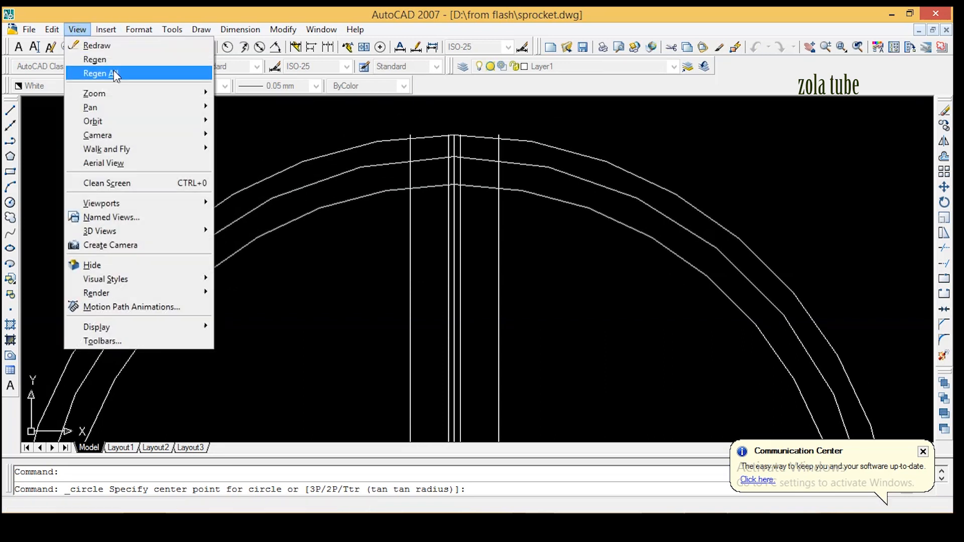
{"action": "left_click", "coordinate": [114, 70]}
{"action": "scroll", "coordinate": [408, 172], "scroll_direction": "up", "scroll_amount": 2}
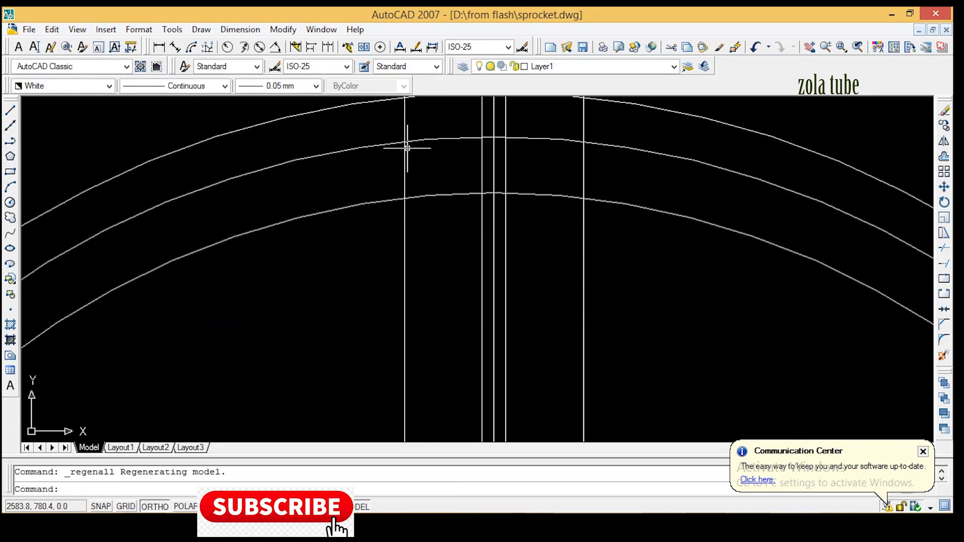
Step: Draw a circle of diameter 8 centered where the left outer offset line crosses the sprocket's middle circle
{"action": "scroll", "coordinate": [409, 142], "scroll_direction": "up", "scroll_amount": 1}
{"action": "left_click", "coordinate": [11, 203]}
{"action": "scroll", "coordinate": [389, 187], "scroll_direction": "up", "scroll_amount": 3}
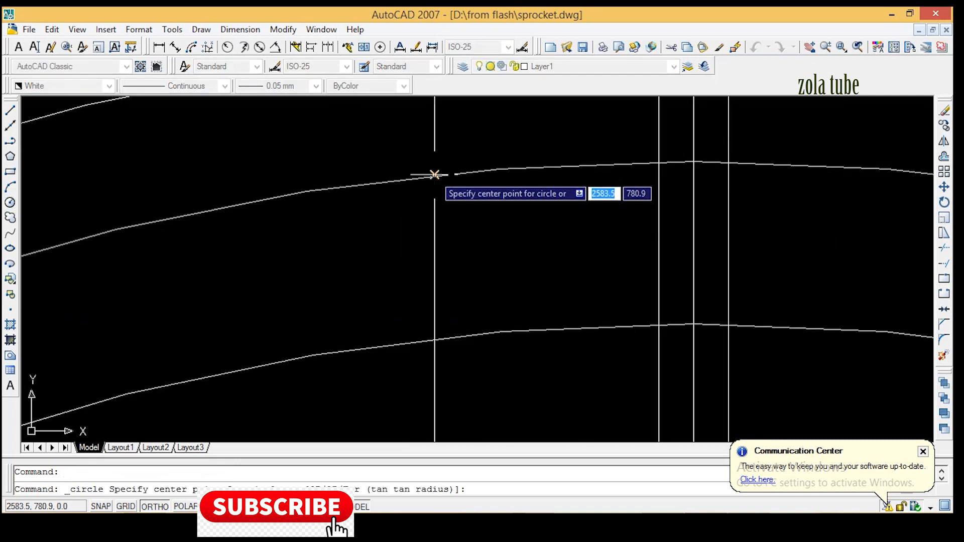
{"action": "scroll", "coordinate": [434, 174], "scroll_direction": "up", "scroll_amount": 2}
{"action": "left_click", "coordinate": [424, 180]}
{"action": "scroll", "coordinate": [423, 190], "scroll_direction": "down", "scroll_amount": 3}
{"action": "type", "text": "d"}
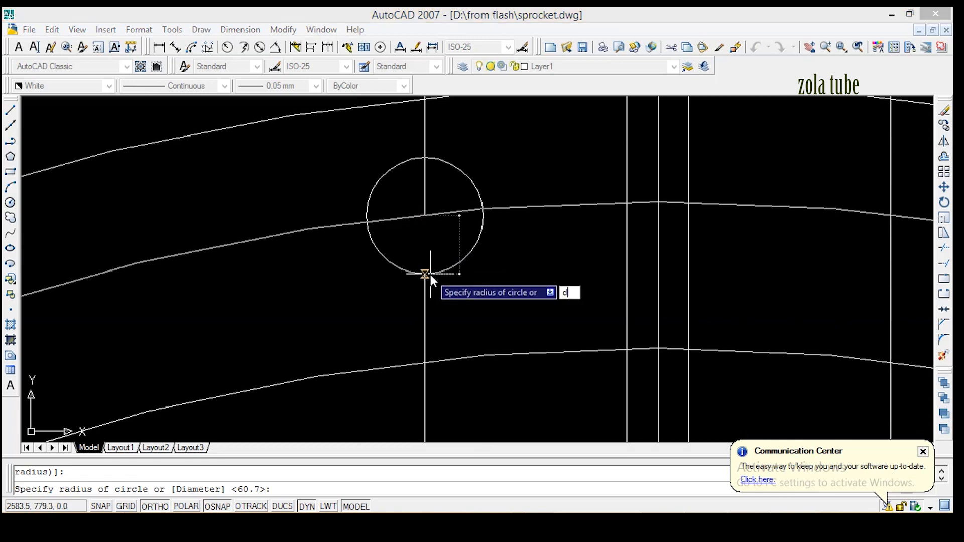
{"action": "key", "text": "Return"}
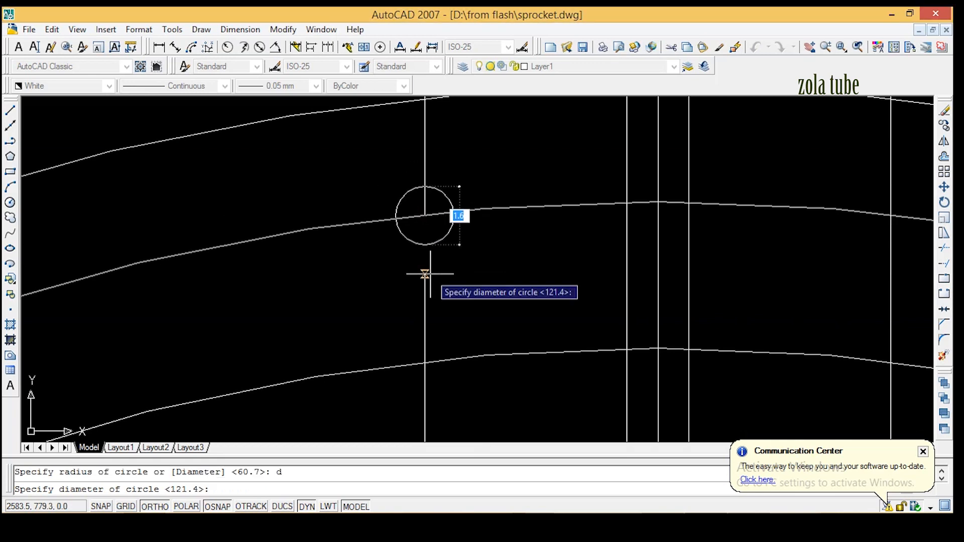
{"action": "type", "text": "8"}
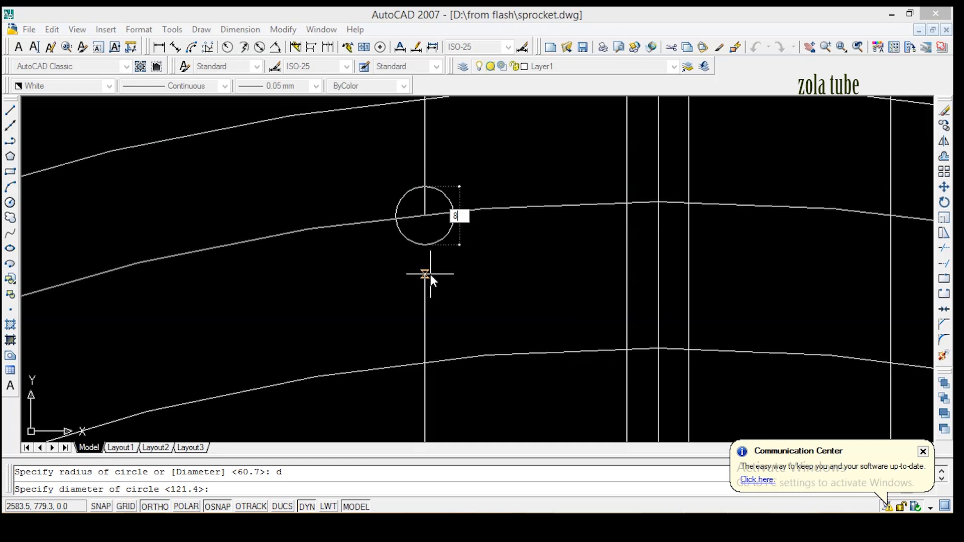
{"action": "key", "text": "Return"}
{"action": "scroll", "coordinate": [431, 270], "scroll_direction": "down", "scroll_amount": 4}
{"action": "scroll", "coordinate": [454, 178], "scroll_direction": "up", "scroll_amount": 1}
{"action": "mouse_move", "coordinate": [454, 178]}
{"action": "middle_mouse_down"}
{"action": "mouse_move", "coordinate": [359, 193]}
{"action": "mouse_move", "coordinate": [399, 249]}
{"action": "middle_mouse_up"}
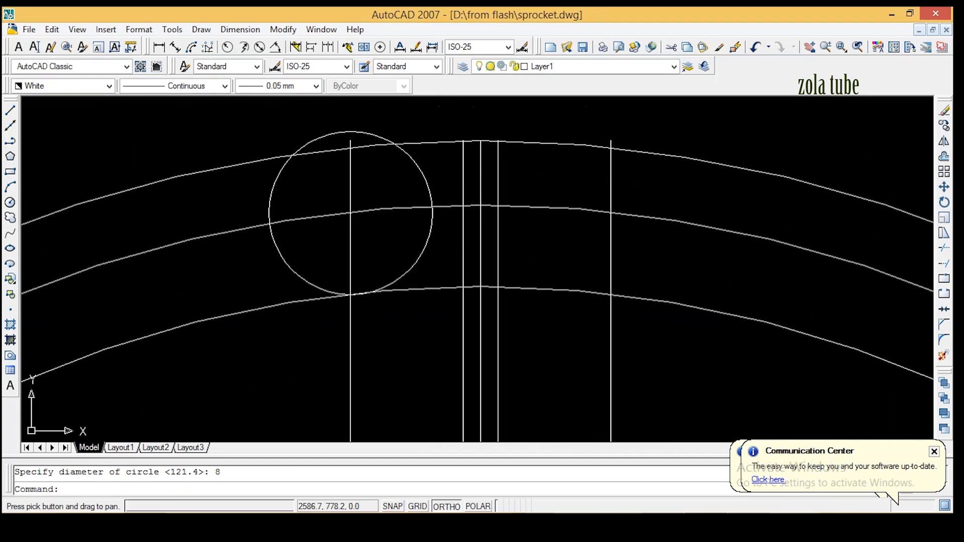
Step: Undo the last line and examine the small circle against the sprocket's three circles and the cutting data table
{"action": "key", "text": "ctrl+z"}
{"action": "mouse_move", "coordinate": [528, 335]}
{"action": "middle_mouse_down"}
{"action": "mouse_move", "coordinate": [430, 259]}
{"action": "mouse_move", "coordinate": [617, 243]}
{"action": "middle_mouse_up"}
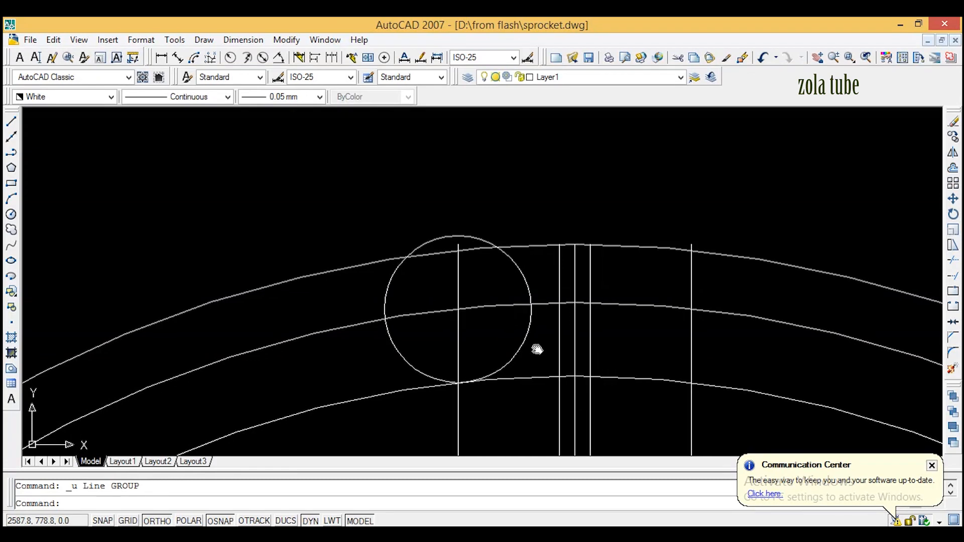
{"action": "scroll", "coordinate": [618, 244], "scroll_direction": "down", "scroll_amount": 6}
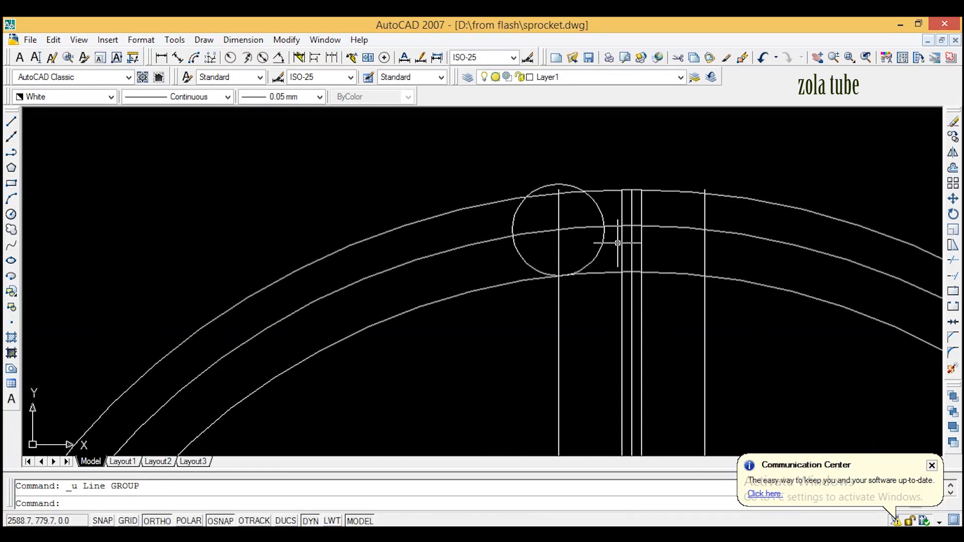
{"action": "scroll", "coordinate": [632, 265], "scroll_direction": "down", "scroll_amount": 6}
{"action": "scroll", "coordinate": [634, 264], "scroll_direction": "up", "scroll_amount": 6}
{"action": "scroll", "coordinate": [621, 273], "scroll_direction": "up", "scroll_amount": 4}
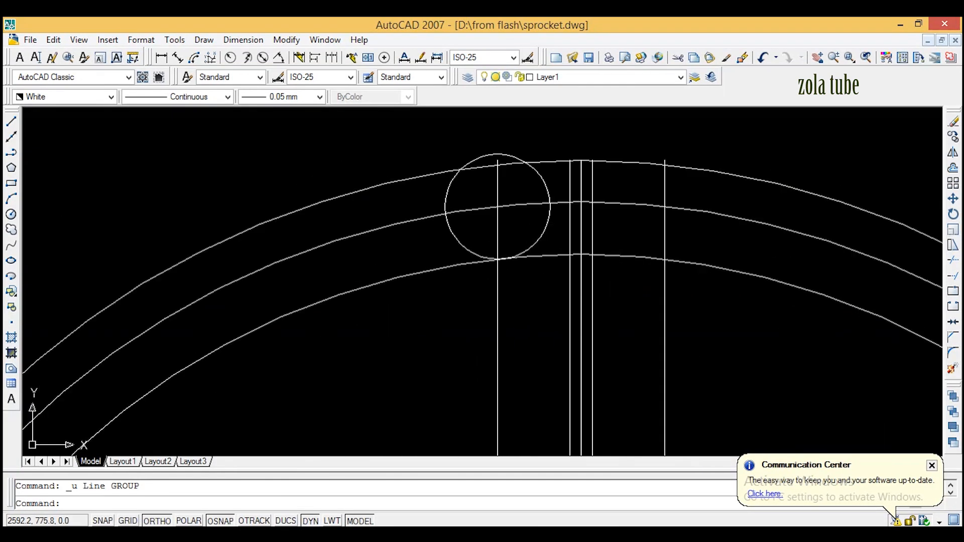
{"action": "scroll", "coordinate": [469, 236], "scroll_direction": "up", "scroll_amount": 3}
{"action": "scroll", "coordinate": [566, 194], "scroll_direction": "down", "scroll_amount": 7}
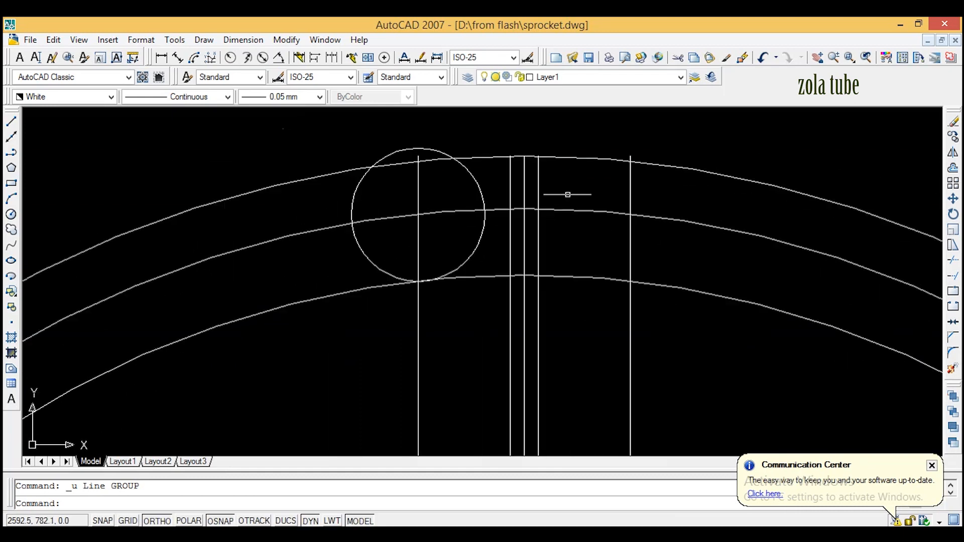
{"action": "scroll", "coordinate": [570, 198], "scroll_direction": "up", "scroll_amount": 4}
{"action": "scroll", "coordinate": [567, 206], "scroll_direction": "down", "scroll_amount": 5}
{"action": "scroll", "coordinate": [567, 206], "scroll_direction": "down", "scroll_amount": 2}
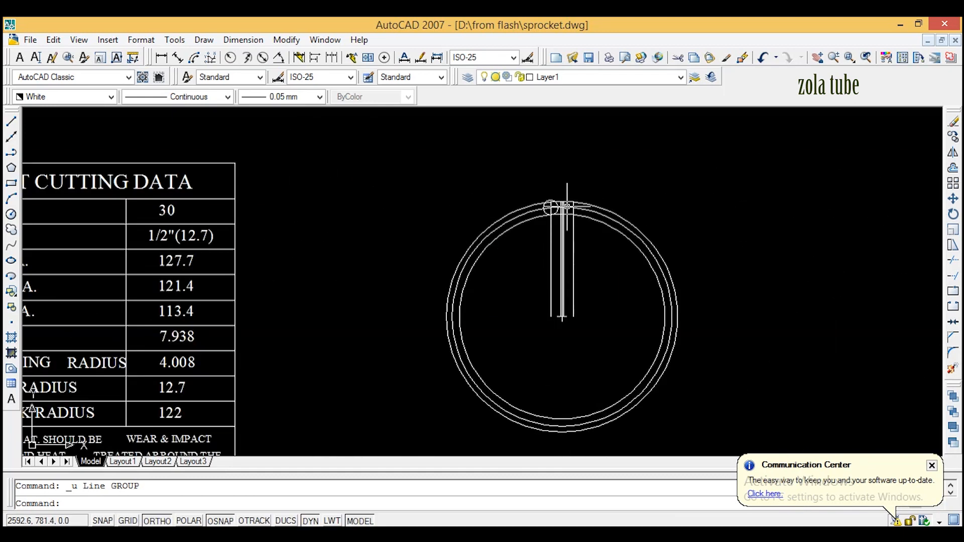
{"action": "mouse_move", "coordinate": [567, 207]}
{"action": "middle_mouse_down"}
{"action": "mouse_move", "coordinate": [651, 164]}
{"action": "mouse_move", "coordinate": [662, 198]}
{"action": "middle_mouse_up"}
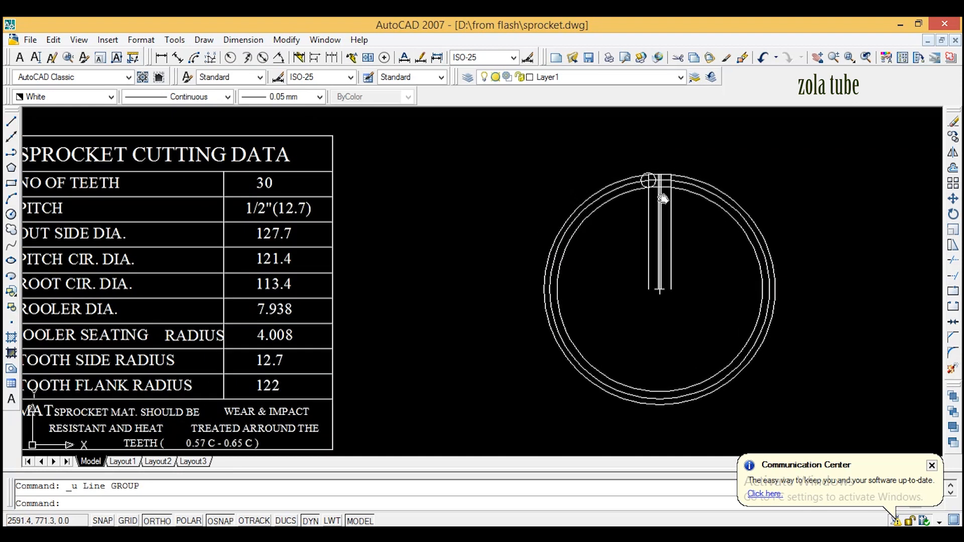
{"action": "scroll", "coordinate": [662, 197], "scroll_direction": "up", "scroll_amount": 8}
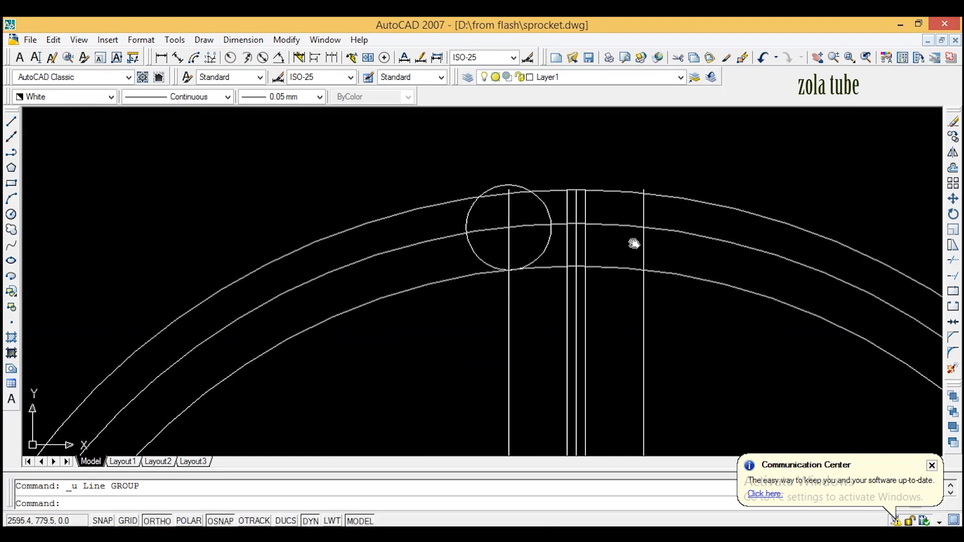
{"action": "scroll", "coordinate": [556, 253], "scroll_direction": "up", "scroll_amount": 3}
{"action": "middle_click_drag", "start_coordinate": [654, 224], "coordinate": [607, 281]}
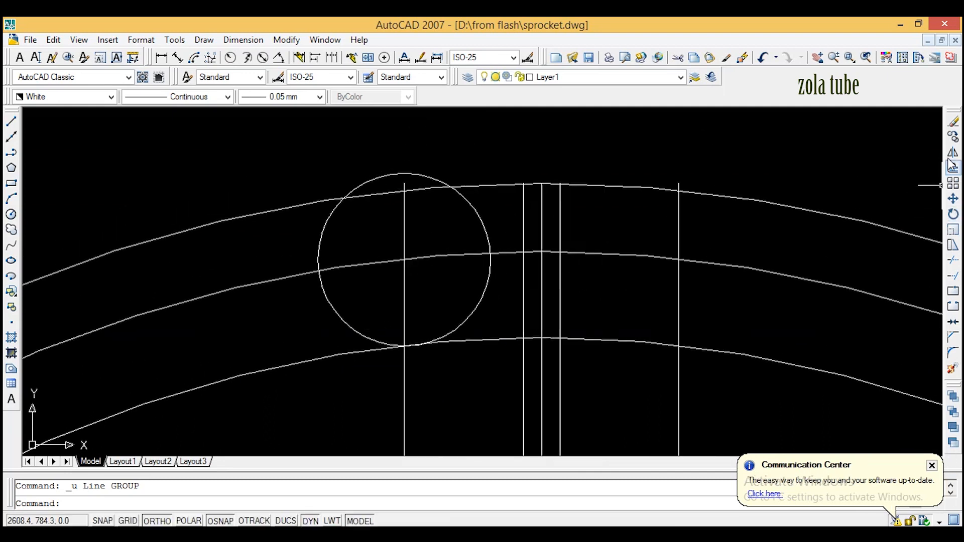
Step: Draw a slanted line from the top end of the left inner offset line to the lower right side of the small circle
{"action": "left_click", "coordinate": [11, 122]}
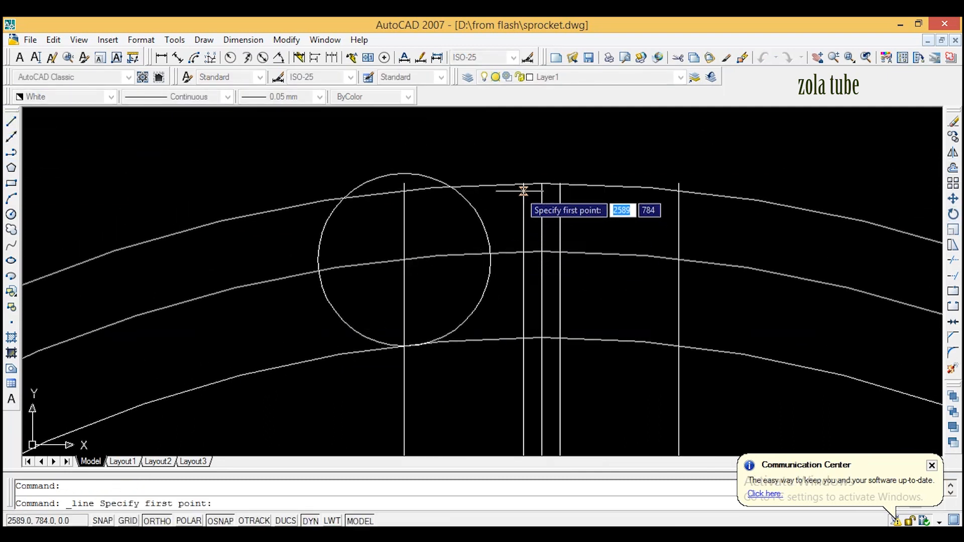
{"action": "left_click", "coordinate": [523, 186]}
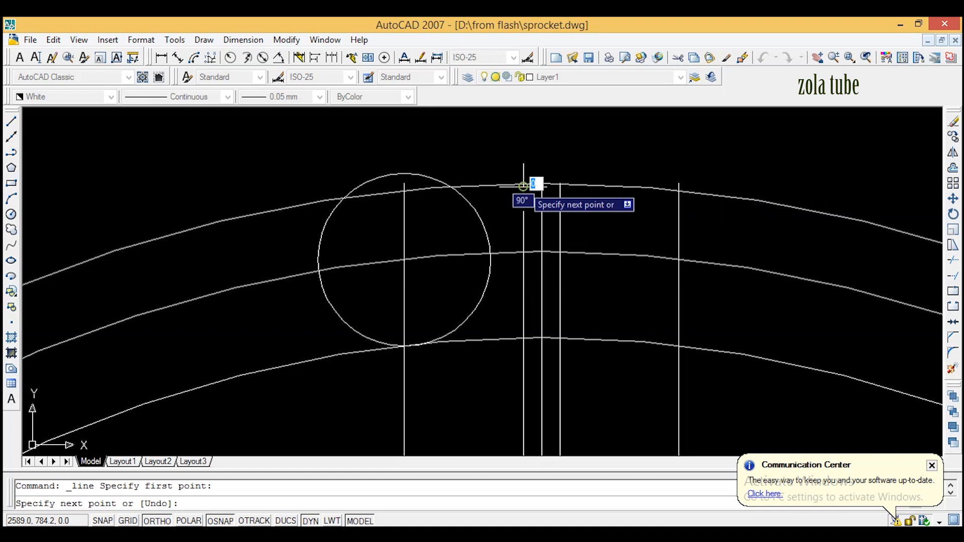
{"action": "left_click", "coordinate": [485, 287]}
{"action": "right_click", "coordinate": [491, 293]}
{"action": "left_click", "coordinate": [517, 303]}
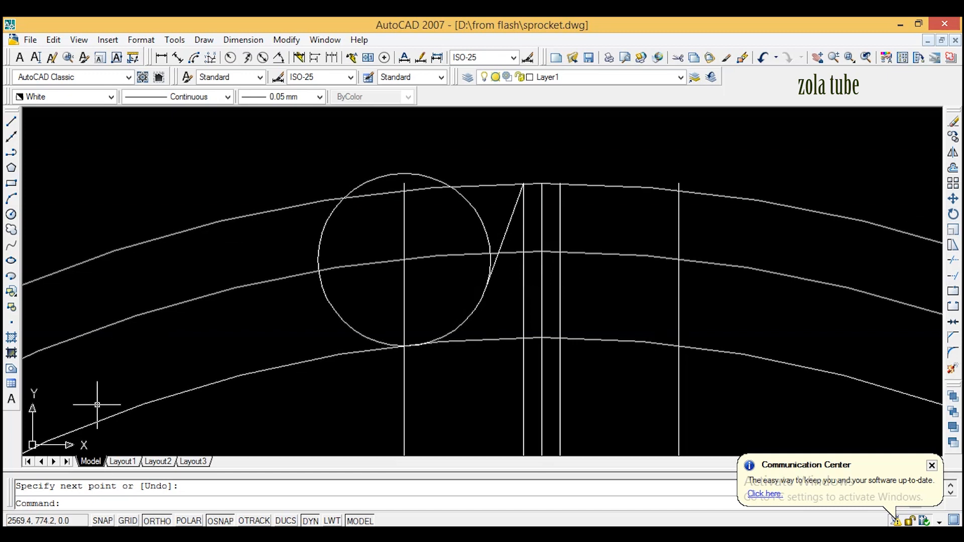
Step: Trim the small circle down to its lower right arc below the slanted line and erase the leftover upper left arc
{"action": "left_click", "coordinate": [952, 263]}
{"action": "key", "text": "Return"}
{"action": "left_click", "coordinate": [484, 224]}
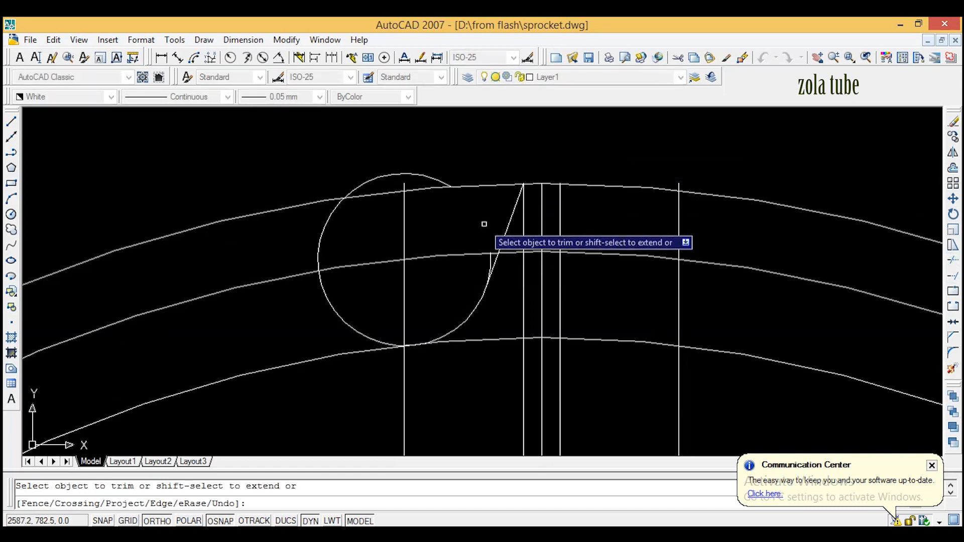
{"action": "left_click", "coordinate": [489, 261]}
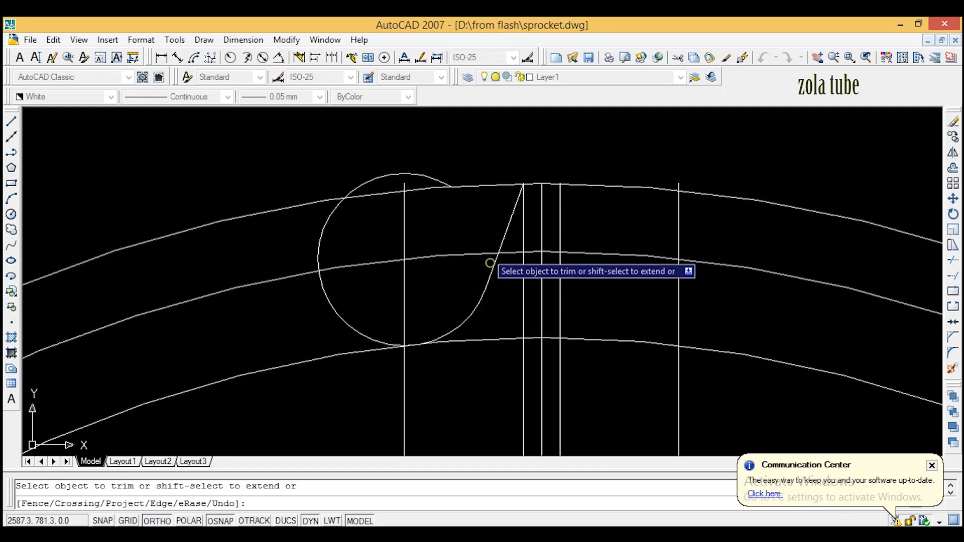
{"action": "left_click", "coordinate": [373, 338]}
{"action": "right_click", "coordinate": [418, 221]}
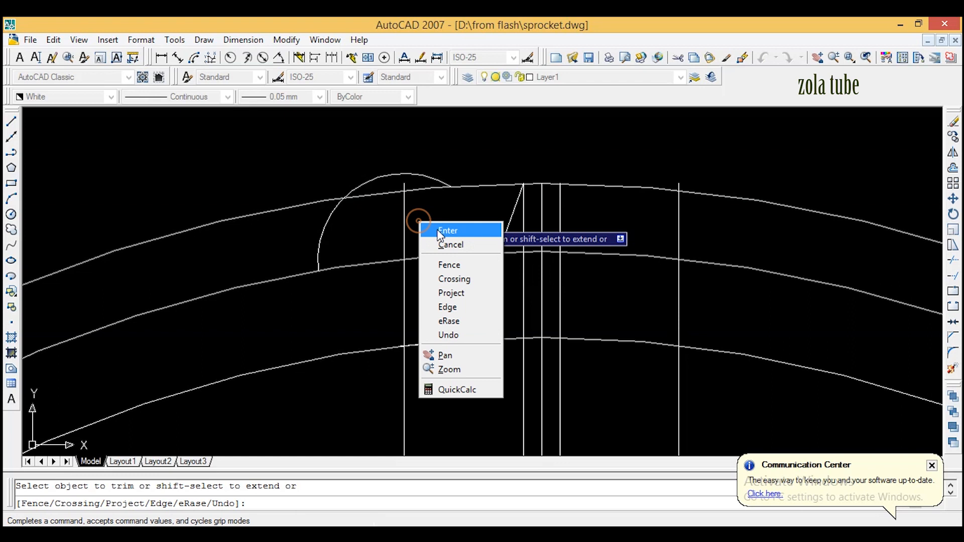
{"action": "left_click", "coordinate": [439, 230]}
{"action": "left_click", "coordinate": [338, 226]}
{"action": "left_click", "coordinate": [311, 229]}
{"action": "key", "text": "Delete"}
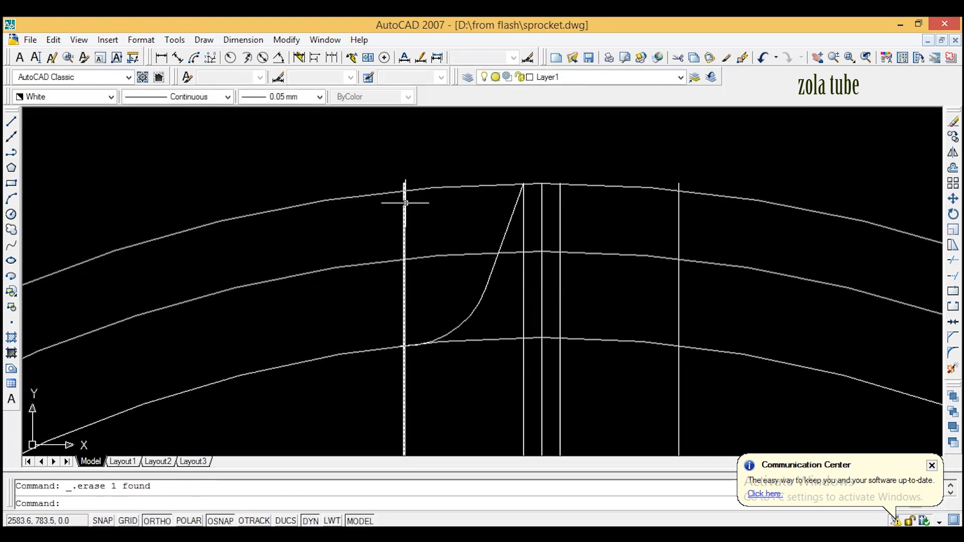
Step: Check the tooth root arc with a temporary radius dimension and delete that dimension
{"action": "scroll", "coordinate": [487, 235], "scroll_direction": "down", "scroll_amount": 5}
{"action": "scroll", "coordinate": [475, 273], "scroll_direction": "up", "scroll_amount": 4}
{"action": "scroll", "coordinate": [485, 273], "scroll_direction": "down", "scroll_amount": 10}
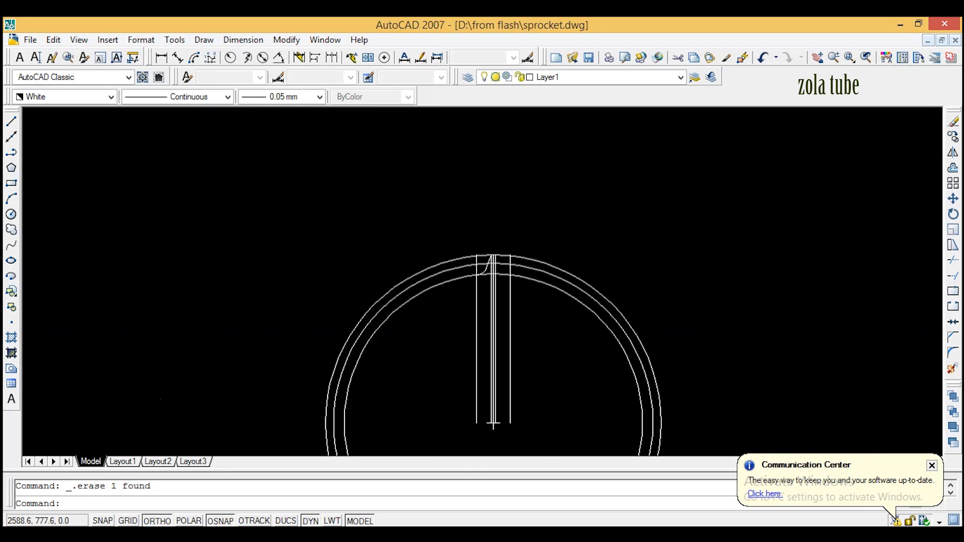
{"action": "scroll", "coordinate": [493, 272], "scroll_direction": "down", "scroll_amount": 4}
{"action": "scroll", "coordinate": [493, 299], "scroll_direction": "up", "scroll_amount": 10}
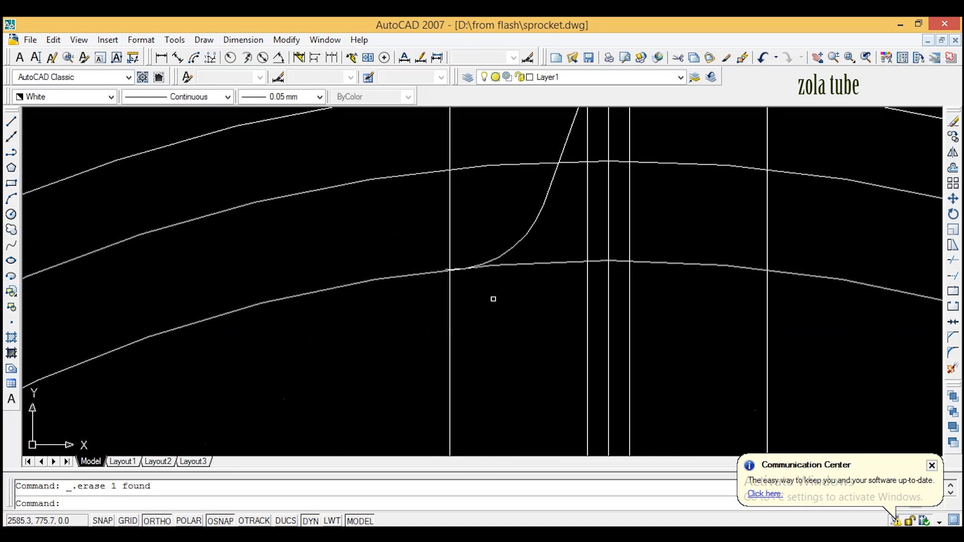
{"action": "left_click", "coordinate": [230, 58]}
{"action": "left_click", "coordinate": [511, 247]}
{"action": "scroll", "coordinate": [511, 248], "scroll_direction": "down", "scroll_amount": 3}
{"action": "right_click", "coordinate": [481, 283]}
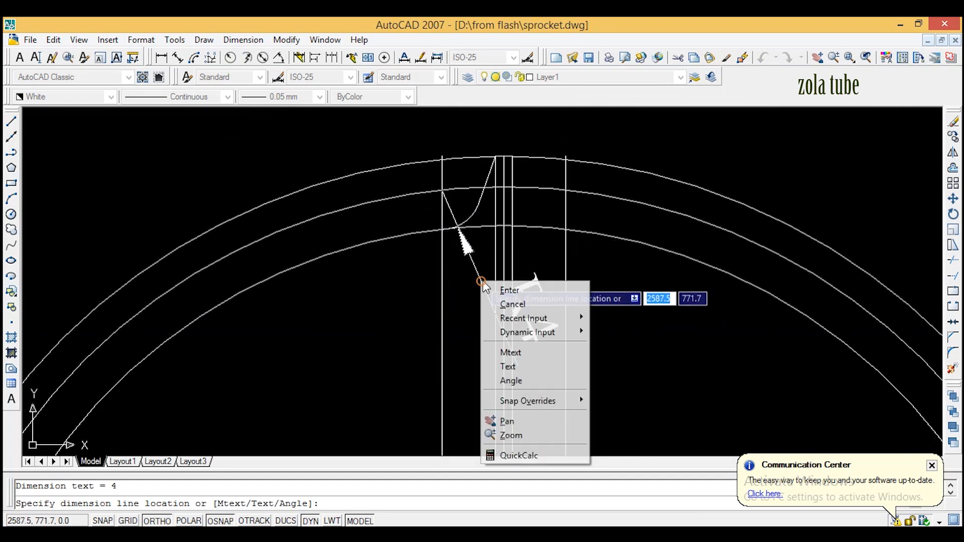
{"action": "left_click", "coordinate": [502, 291]}
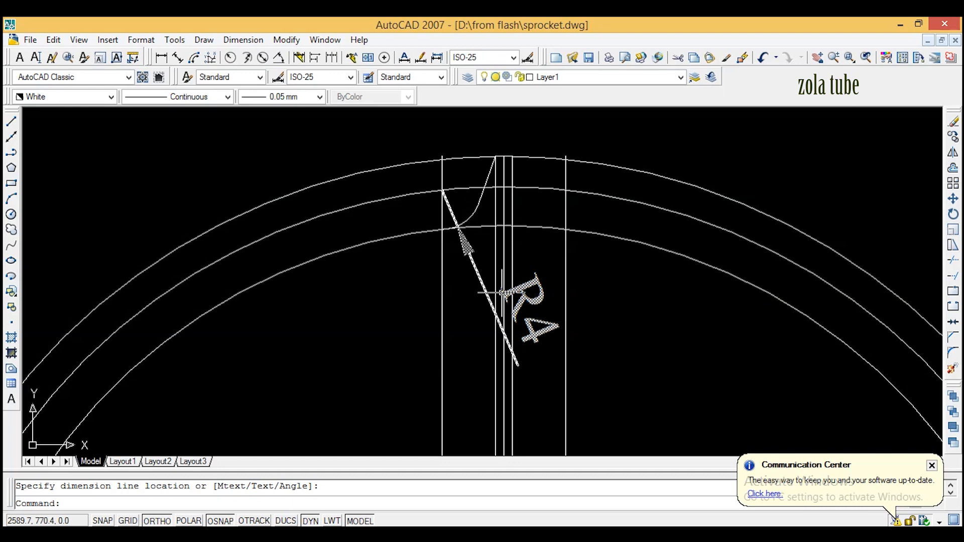
{"action": "left_click", "coordinate": [480, 272]}
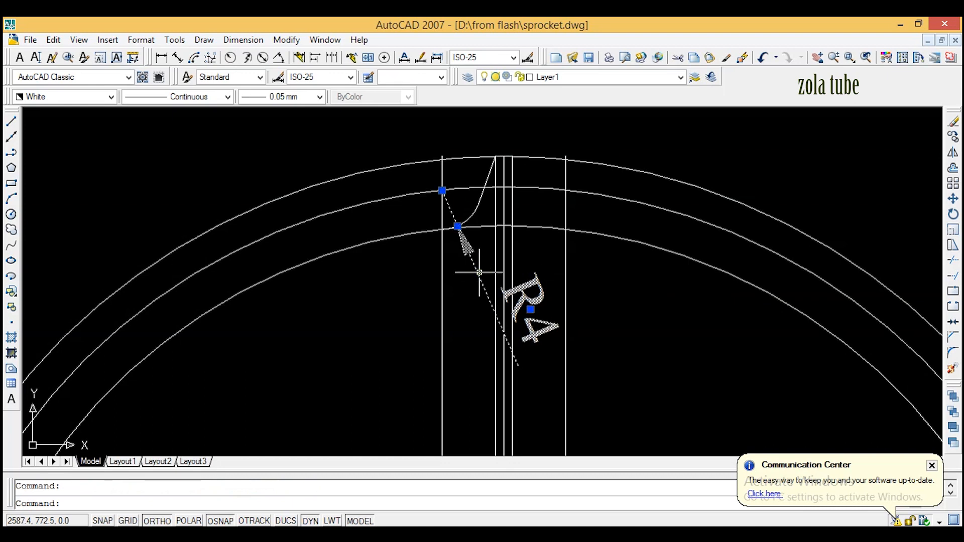
{"action": "key", "text": "Delete"}
{"action": "scroll", "coordinate": [449, 198], "scroll_direction": "up", "scroll_amount": 3}
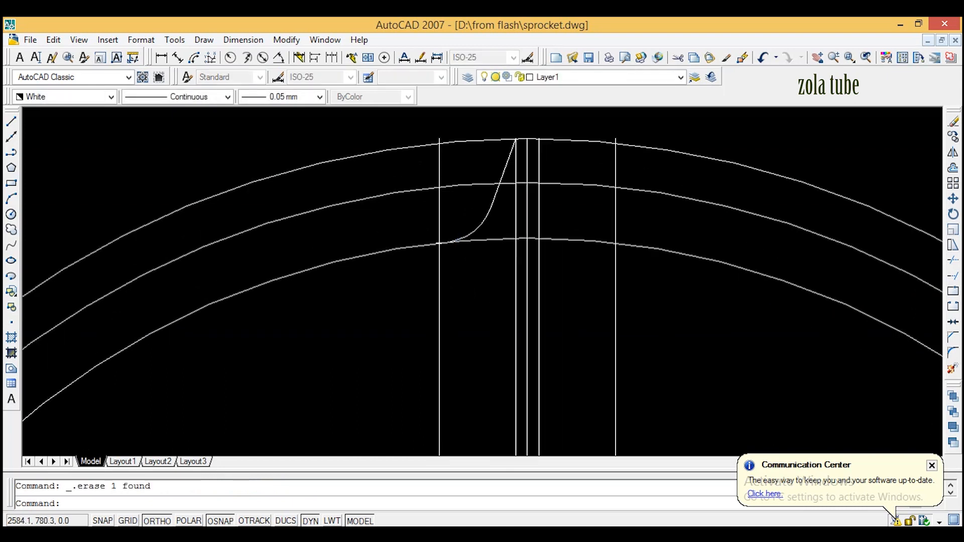
{"action": "left_click", "coordinate": [437, 213]}
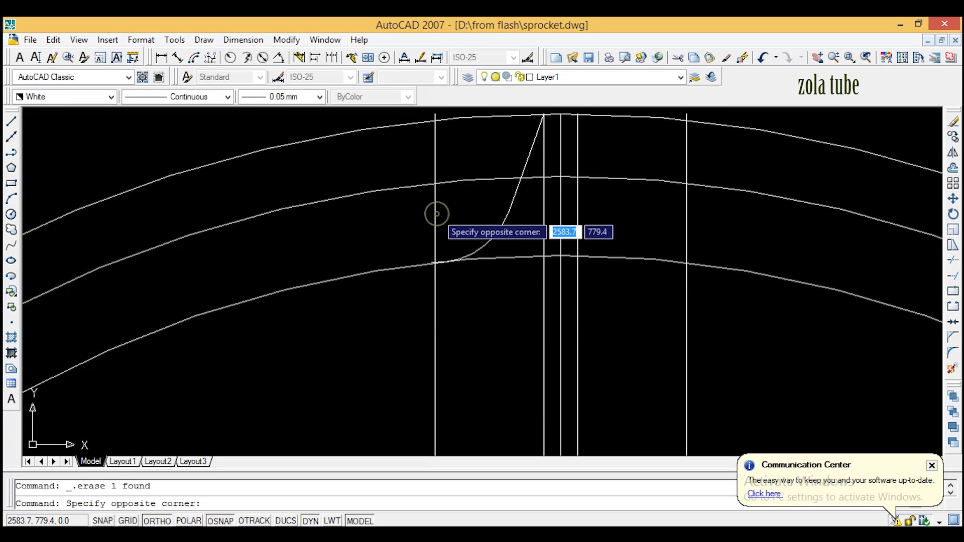
{"action": "left_click", "coordinate": [420, 216]}
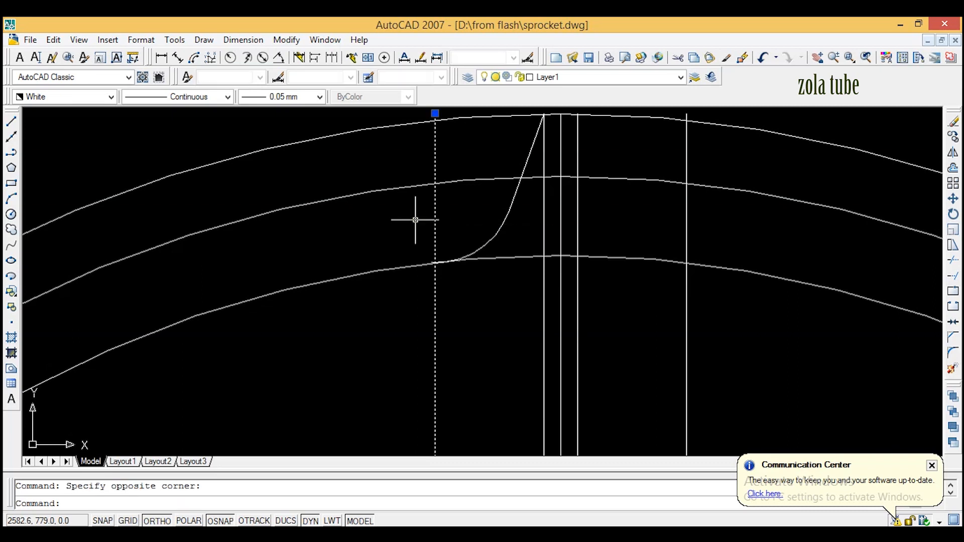
{"action": "key", "text": "Escape"}
Step: Delete the two inner offset lines on either side of the middle vertical center line
{"action": "middle_click_drag", "start_coordinate": [585, 209], "coordinate": [564, 259]}
{"action": "left_click", "coordinate": [522, 217]}
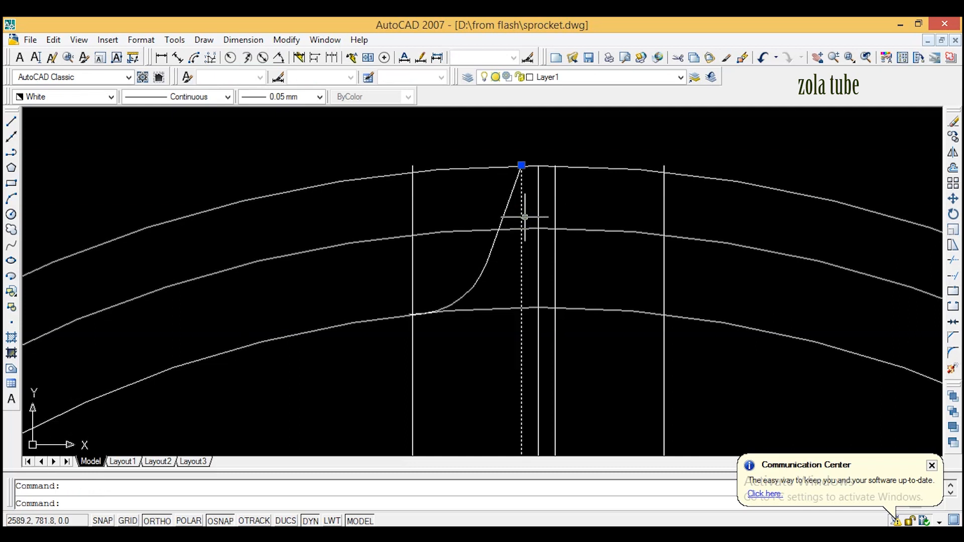
{"action": "key", "text": "Delete"}
{"action": "left_click", "coordinate": [553, 202]}
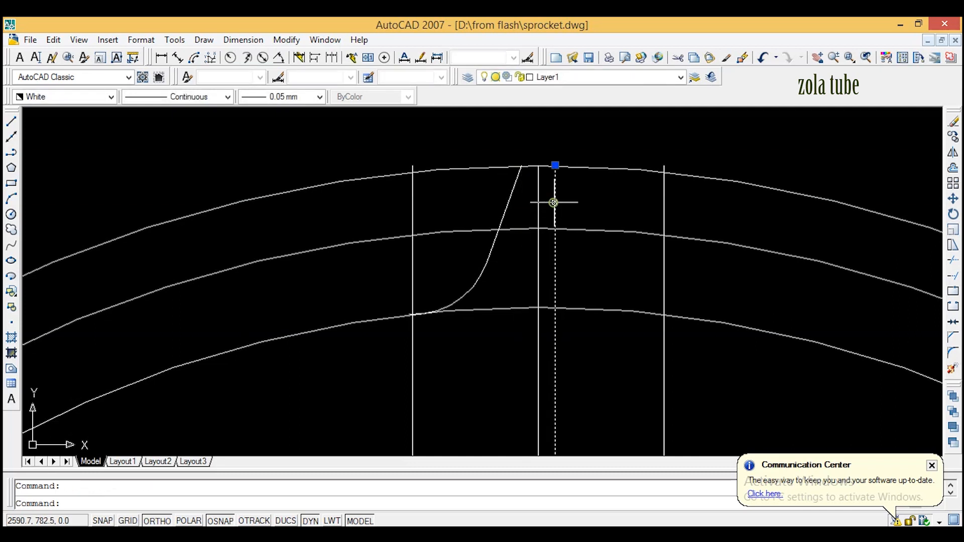
{"action": "key", "text": "Delete"}
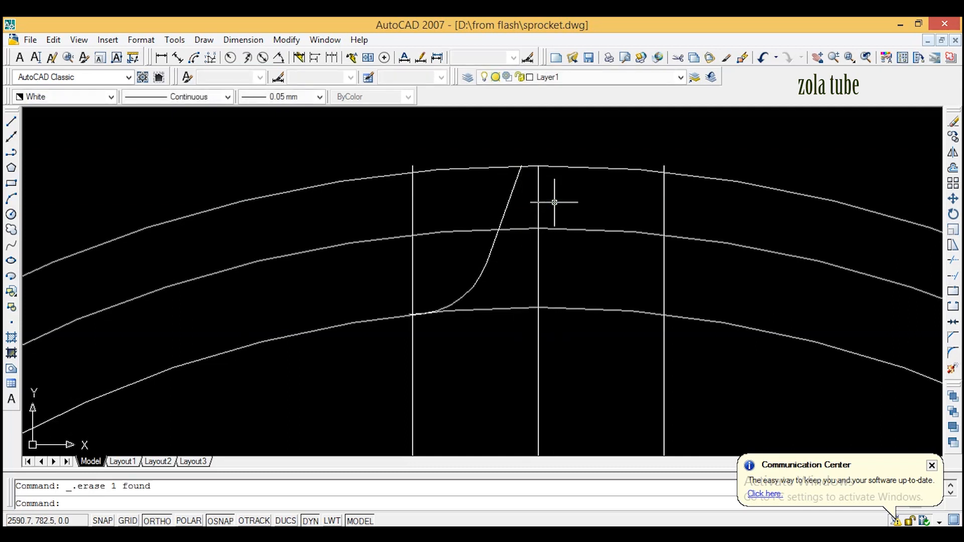
Step: Mirror the slanted line and root arc about the middle vertical center line, keeping the source objects
{"action": "left_click", "coordinate": [514, 194]}
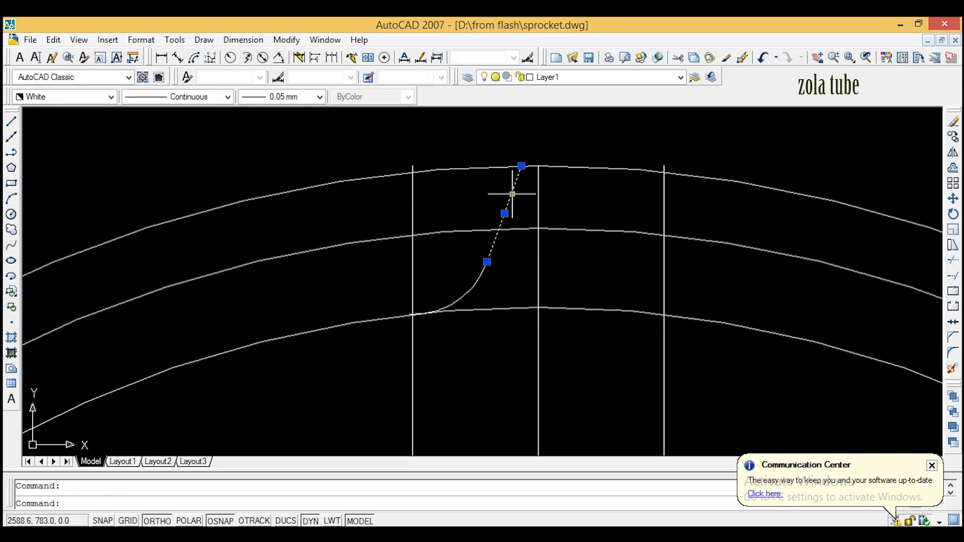
{"action": "left_click", "coordinate": [482, 275]}
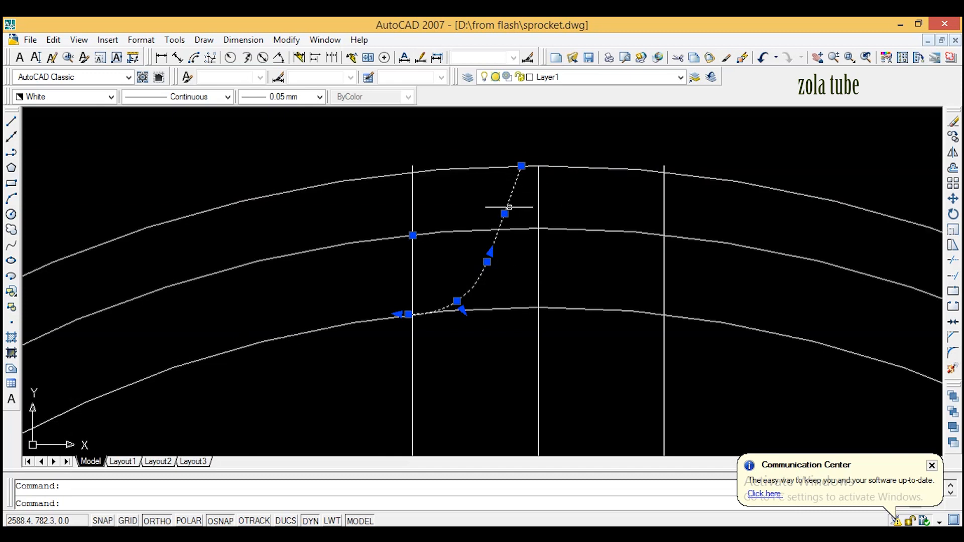
{"action": "left_click", "coordinate": [952, 153]}
{"action": "left_click", "coordinate": [538, 165]}
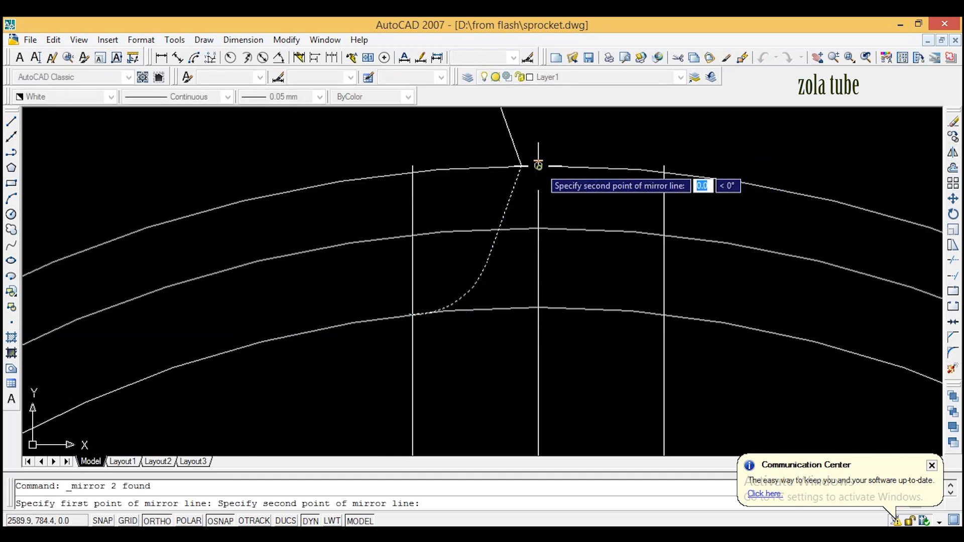
{"action": "left_click", "coordinate": [505, 377]}
{"action": "right_click", "coordinate": [507, 376]}
{"action": "left_click", "coordinate": [514, 381]}
{"action": "scroll", "coordinate": [595, 262], "scroll_direction": "down", "scroll_amount": 3}
{"action": "scroll", "coordinate": [564, 279], "scroll_direction": "down", "scroll_amount": 3}
{"action": "scroll", "coordinate": [495, 269], "scroll_direction": "up", "scroll_amount": 4}
{"action": "scroll", "coordinate": [591, 278], "scroll_direction": "down", "scroll_amount": 2}
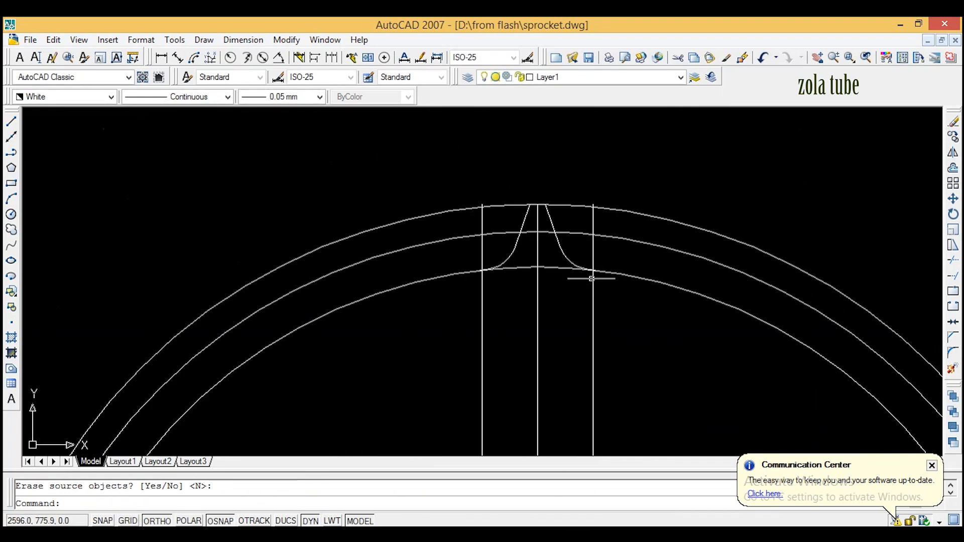
Step: Delete the two vertical lines on either side of the middle vertical center line
{"action": "scroll", "coordinate": [611, 296], "scroll_direction": "up", "scroll_amount": 3}
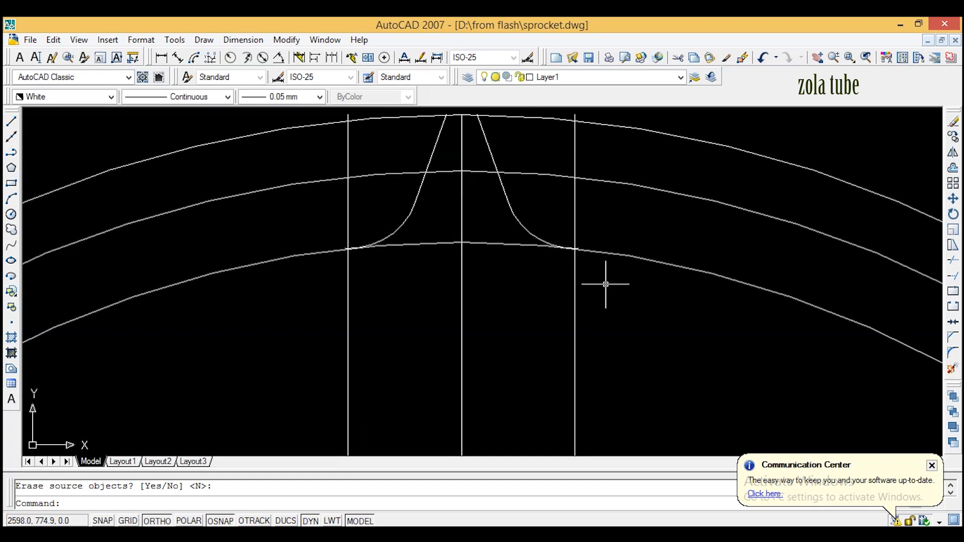
{"action": "scroll", "coordinate": [606, 284], "scroll_direction": "down", "scroll_amount": 4}
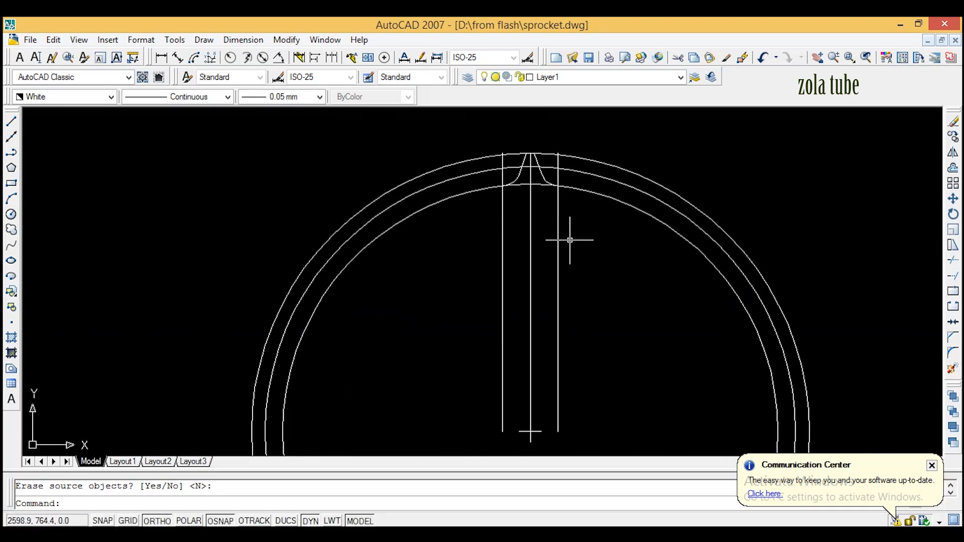
{"action": "scroll", "coordinate": [560, 194], "scroll_direction": "down", "scroll_amount": 2}
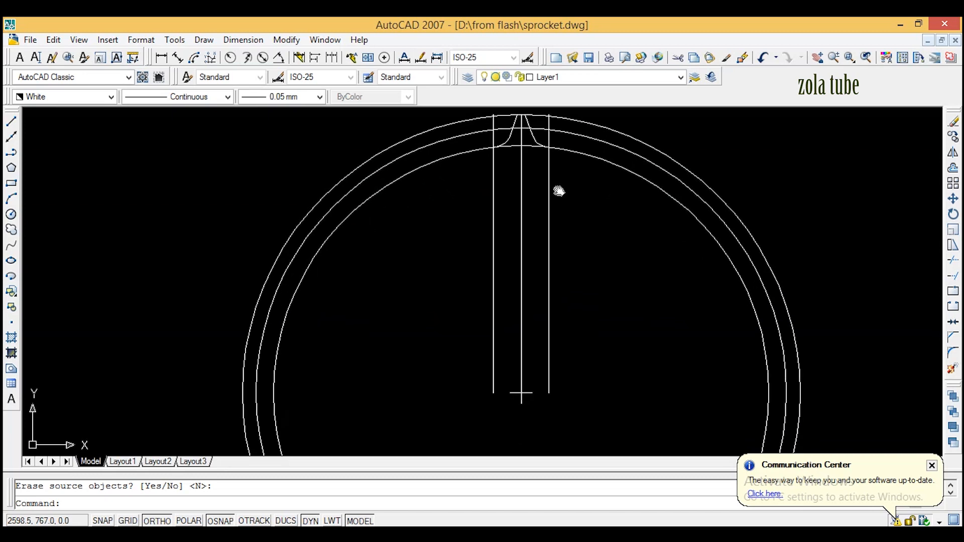
{"action": "scroll", "coordinate": [605, 186], "scroll_direction": "down", "scroll_amount": 3}
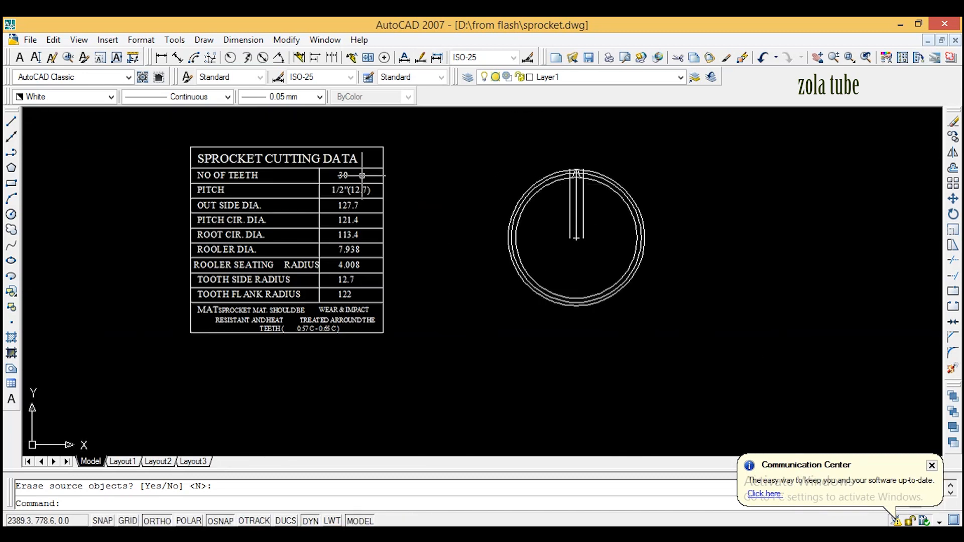
{"action": "scroll", "coordinate": [590, 176], "scroll_direction": "up", "scroll_amount": 5}
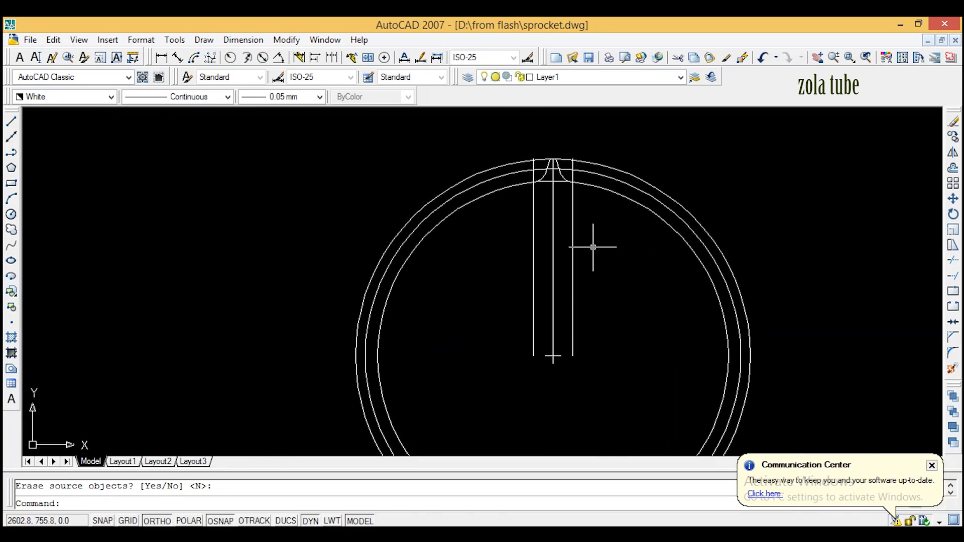
{"action": "left_click", "coordinate": [558, 259]}
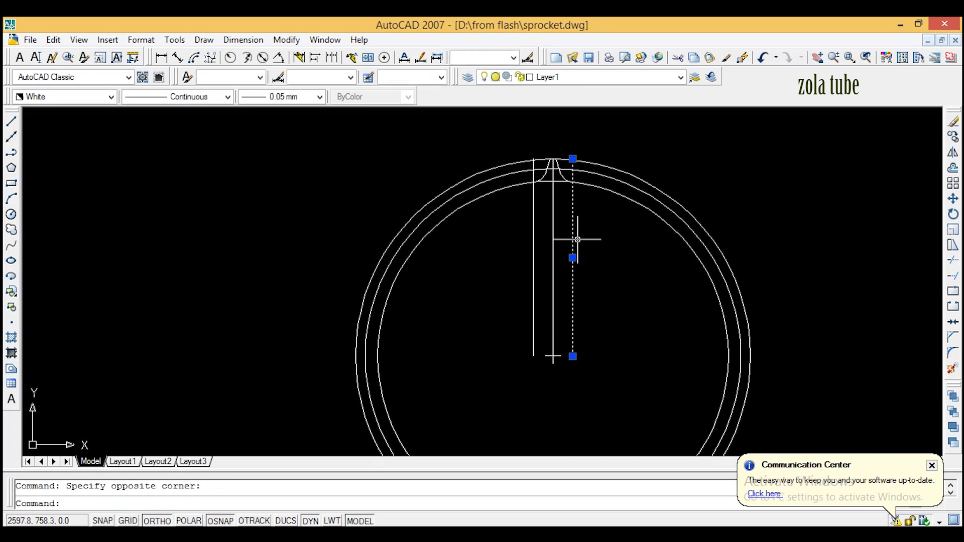
{"action": "key", "text": "Delete"}
{"action": "left_click", "coordinate": [533, 201]}
{"action": "left_click", "coordinate": [515, 218]}
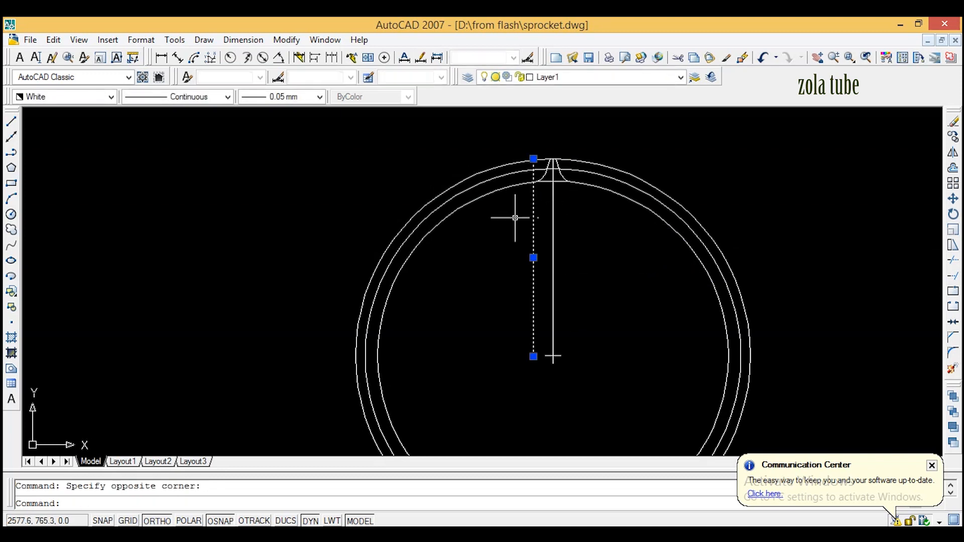
{"action": "key", "text": "Delete"}
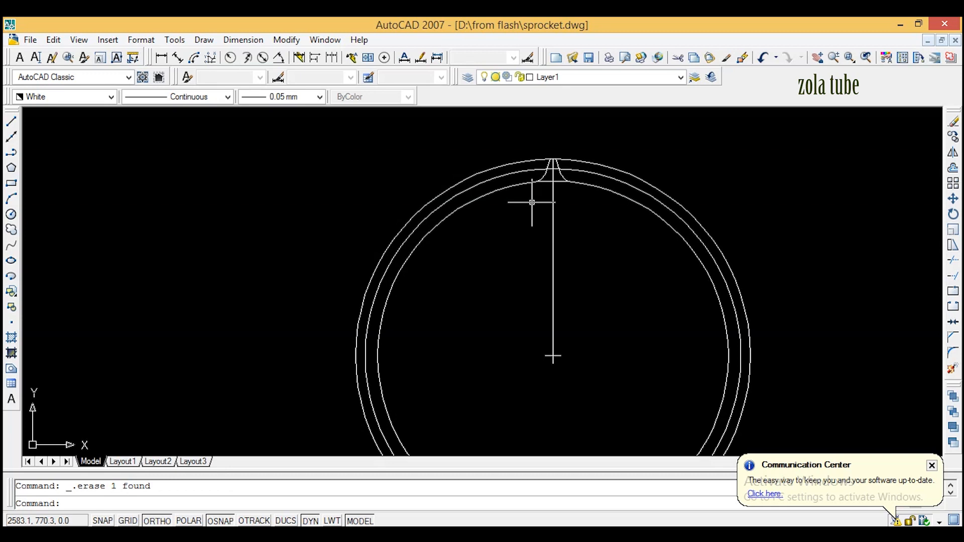
Step: Start a polar array and select both slanted flank lines and both root arcs of the tooth as its objects
{"action": "middle_click_drag", "start_coordinate": [613, 277], "coordinate": [554, 262]}
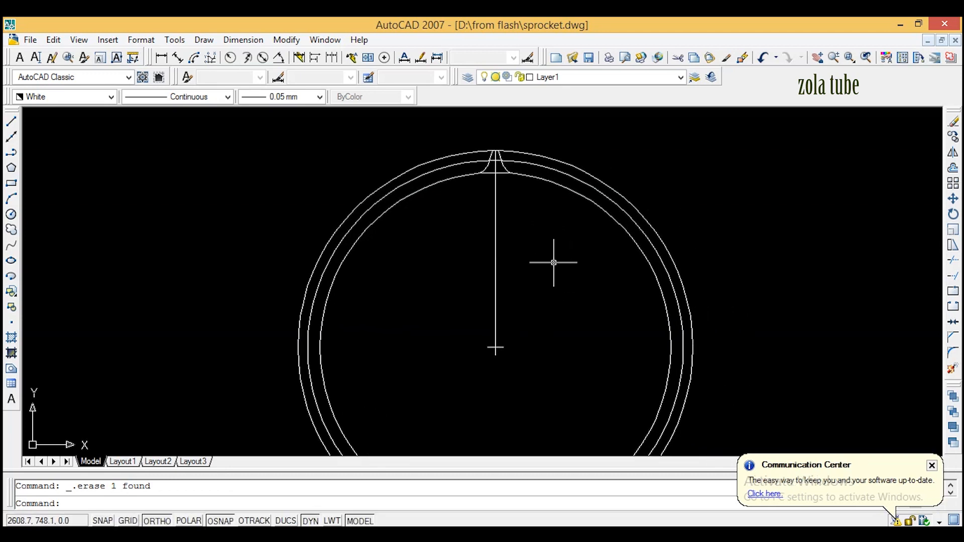
{"action": "scroll", "coordinate": [626, 268], "scroll_direction": "down", "scroll_amount": 2}
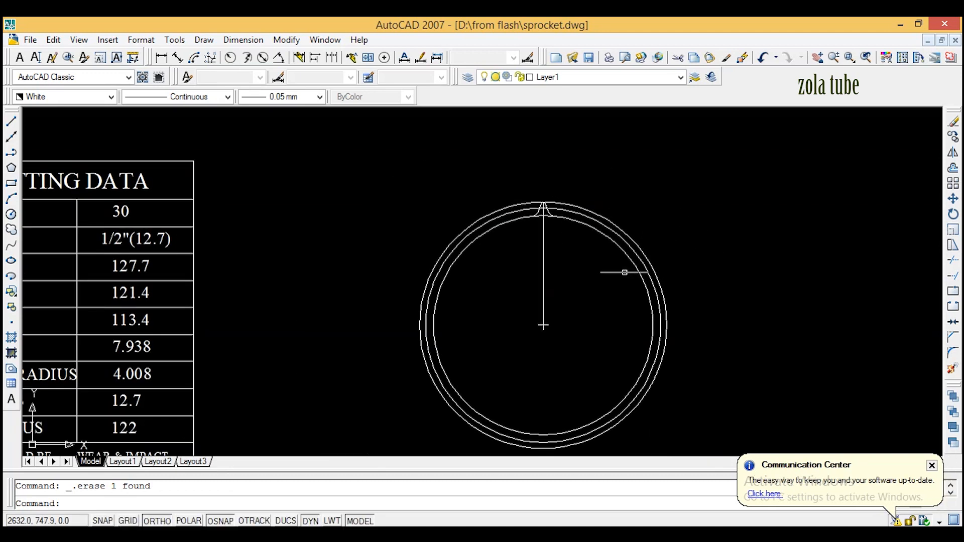
{"action": "left_click", "coordinate": [952, 185]}
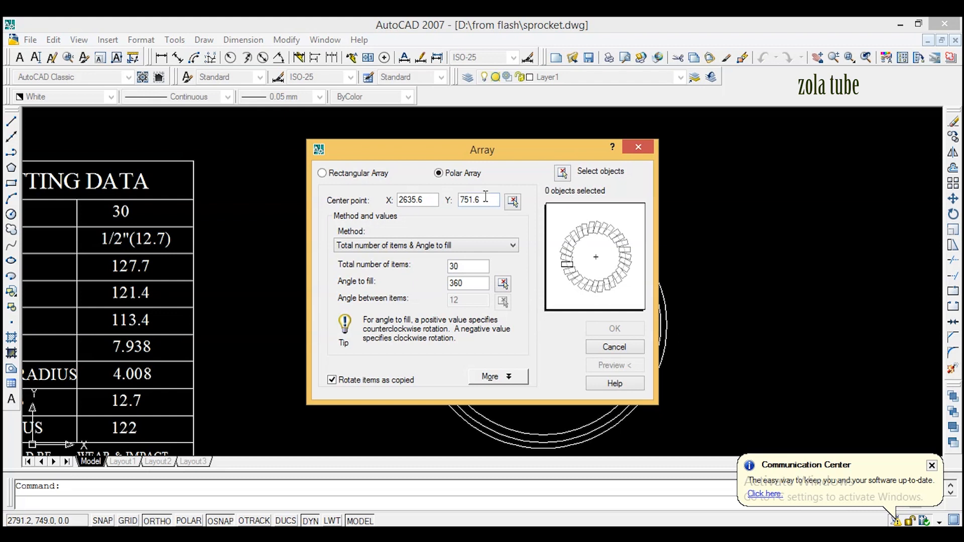
{"action": "left_click", "coordinate": [561, 174]}
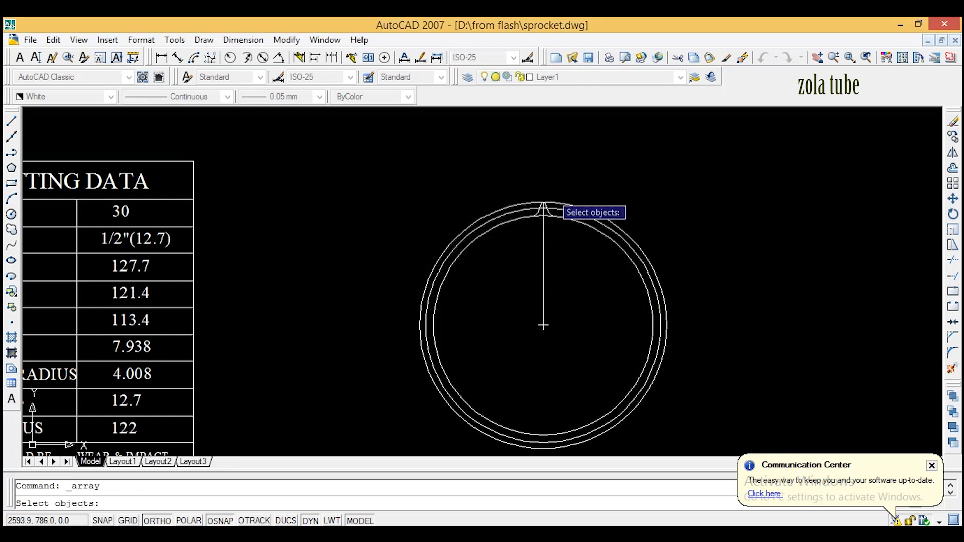
{"action": "scroll", "coordinate": [560, 231], "scroll_direction": "up", "scroll_amount": 5}
{"action": "left_click", "coordinate": [551, 213]}
{"action": "left_click", "coordinate": [576, 262]}
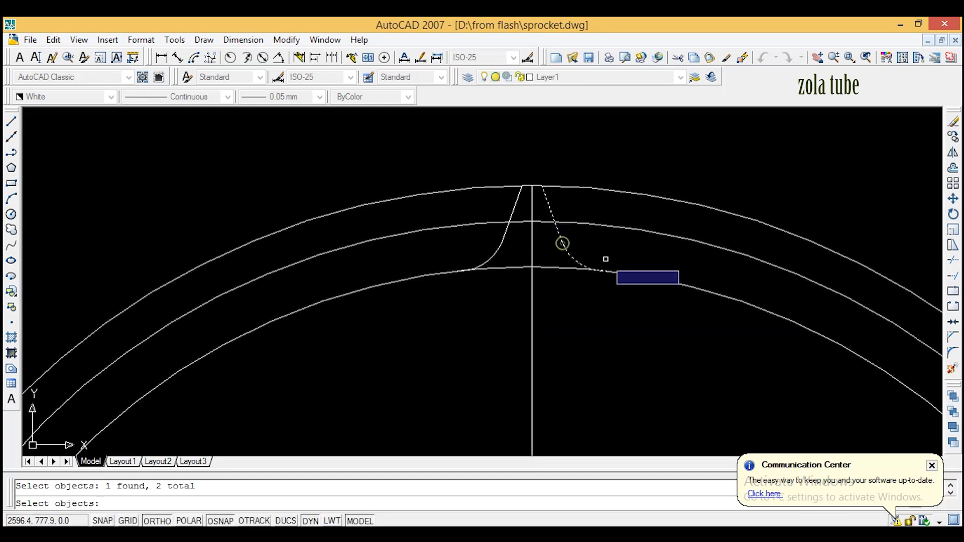
{"action": "left_click", "coordinate": [501, 238]}
{"action": "left_click", "coordinate": [486, 260]}
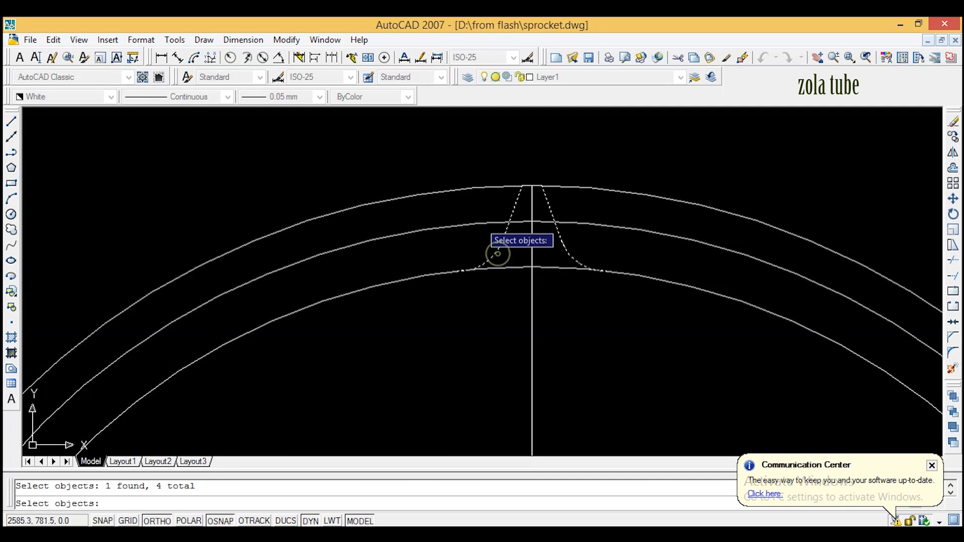
{"action": "scroll", "coordinate": [555, 192], "scroll_direction": "down", "scroll_amount": 2}
{"action": "scroll", "coordinate": [552, 198], "scroll_direction": "up", "scroll_amount": 4}
{"action": "scroll", "coordinate": [550, 203], "scroll_direction": "down", "scroll_amount": 3}
{"action": "key", "text": "Return"}
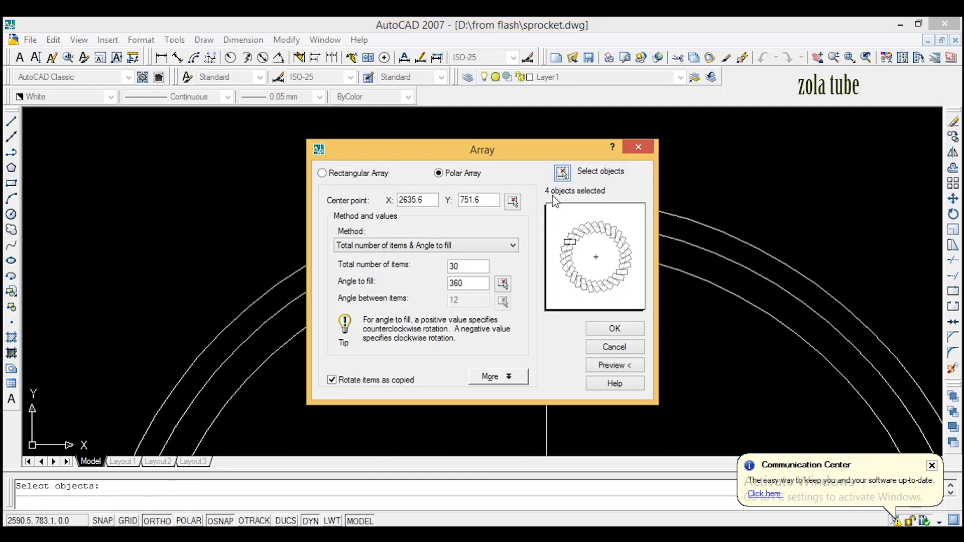
Step: Center the polar array on the circles' common center and create 30 items over 360 degrees
{"action": "left_click", "coordinate": [515, 203]}
{"action": "scroll", "coordinate": [522, 200], "scroll_direction": "down", "scroll_amount": 4}
{"action": "scroll", "coordinate": [523, 241], "scroll_direction": "up", "scroll_amount": 3}
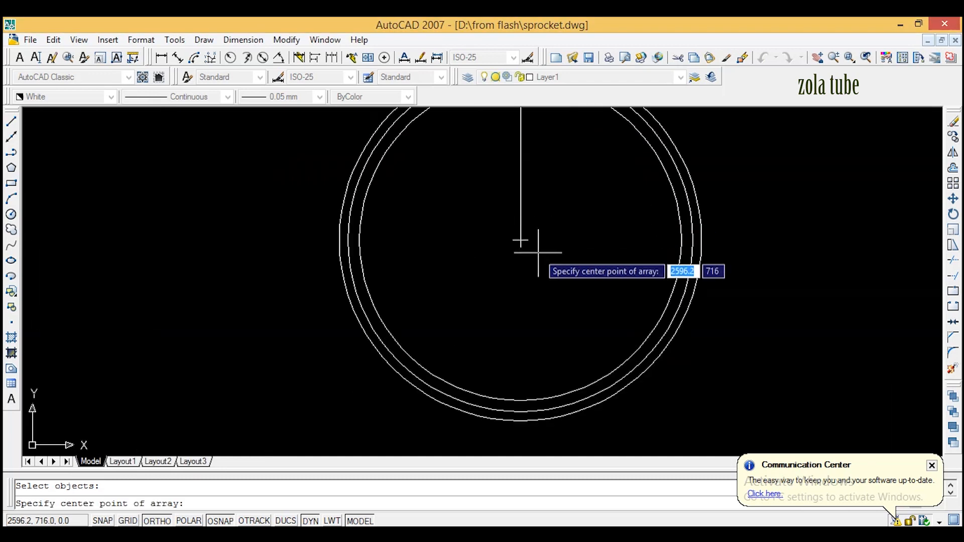
{"action": "scroll", "coordinate": [507, 233], "scroll_direction": "up", "scroll_amount": 3}
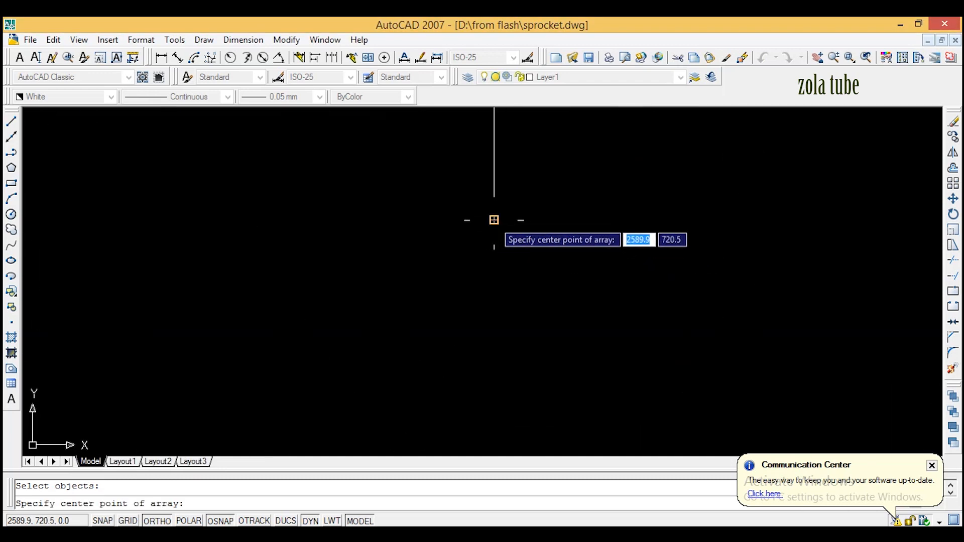
{"action": "left_click", "coordinate": [494, 219]}
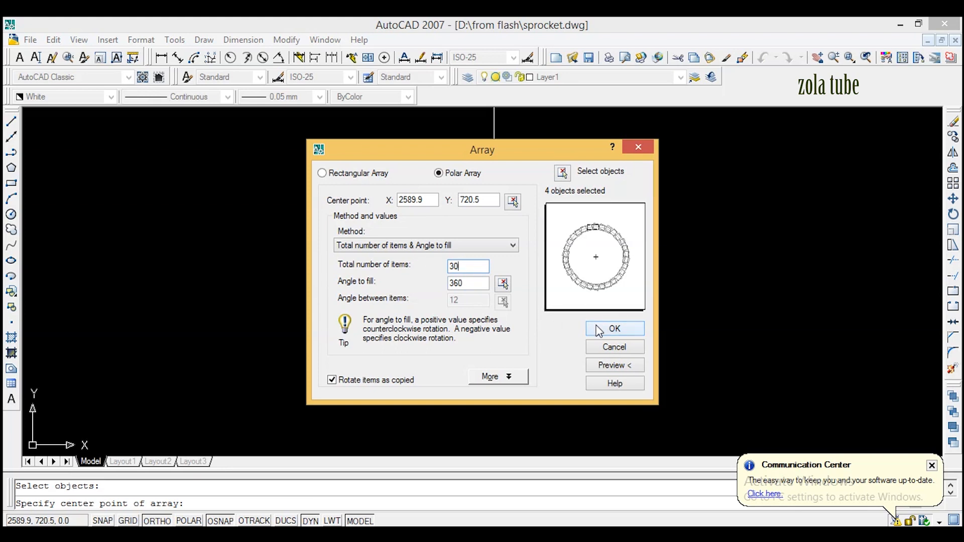
{"action": "left_click", "coordinate": [613, 329]}
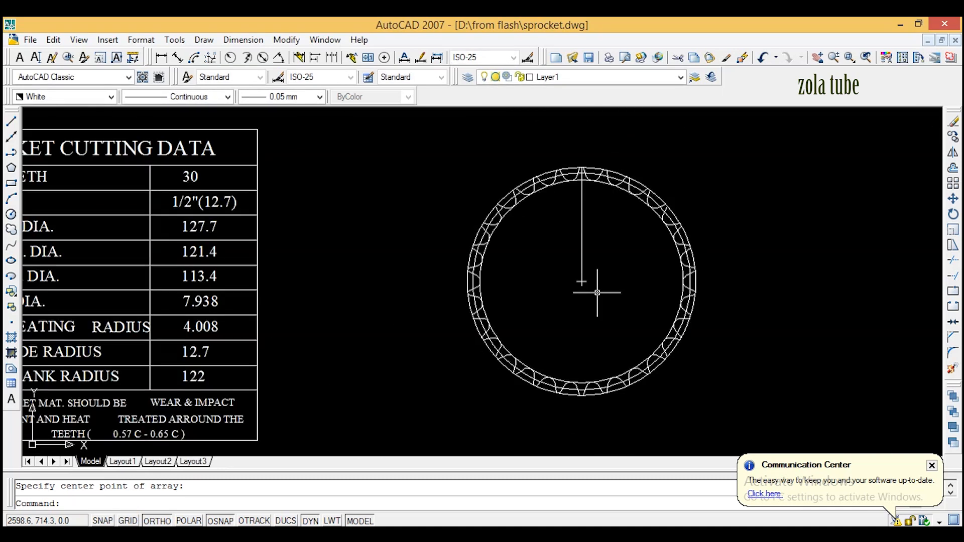
Step: Examine the arrayed teeth around the sprocket and compare them with the cutting data table
{"action": "middle_click_drag", "start_coordinate": [607, 294], "coordinate": [508, 253]}
{"action": "scroll", "coordinate": [506, 148], "scroll_direction": "up", "scroll_amount": 3}
{"action": "scroll", "coordinate": [509, 153], "scroll_direction": "down", "scroll_amount": 3}
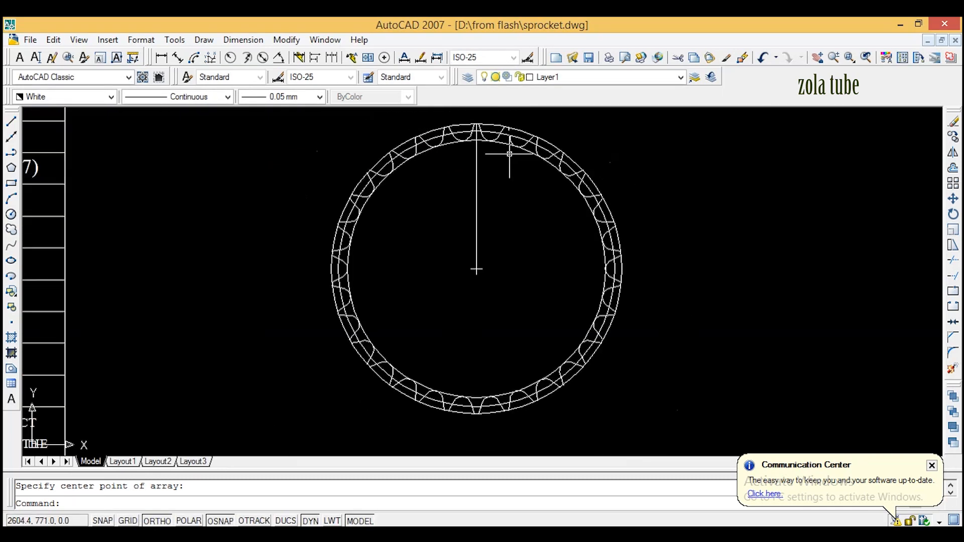
{"action": "scroll", "coordinate": [532, 168], "scroll_direction": "up", "scroll_amount": 3}
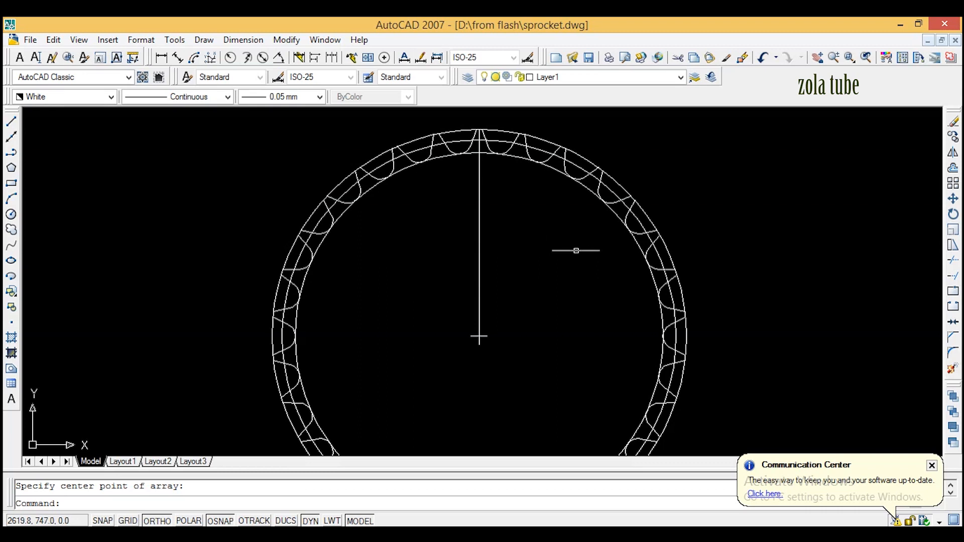
{"action": "middle_click_drag", "start_coordinate": [657, 208], "coordinate": [736, 186]}
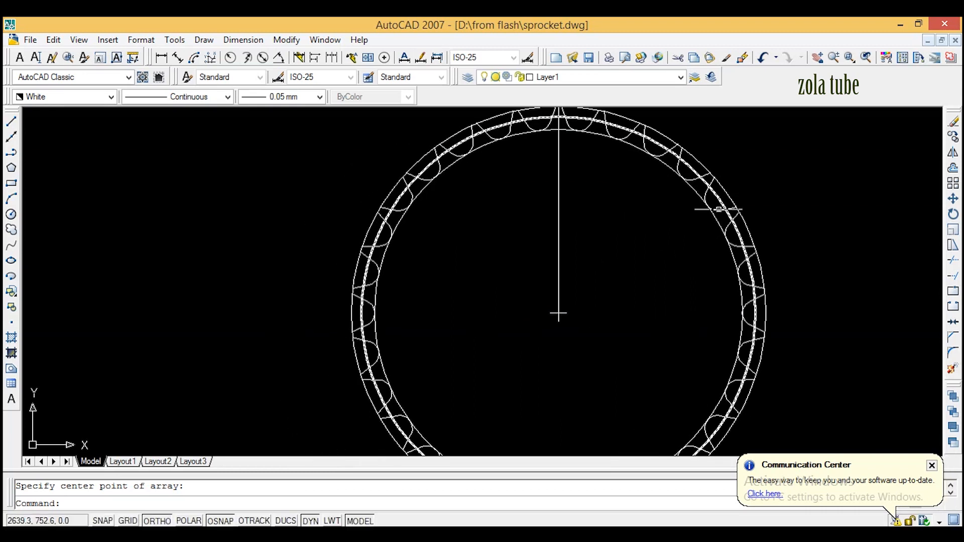
{"action": "middle_click_drag", "start_coordinate": [726, 257], "coordinate": [711, 270]}
{"action": "scroll", "coordinate": [562, 121], "scroll_direction": "up", "scroll_amount": 2}
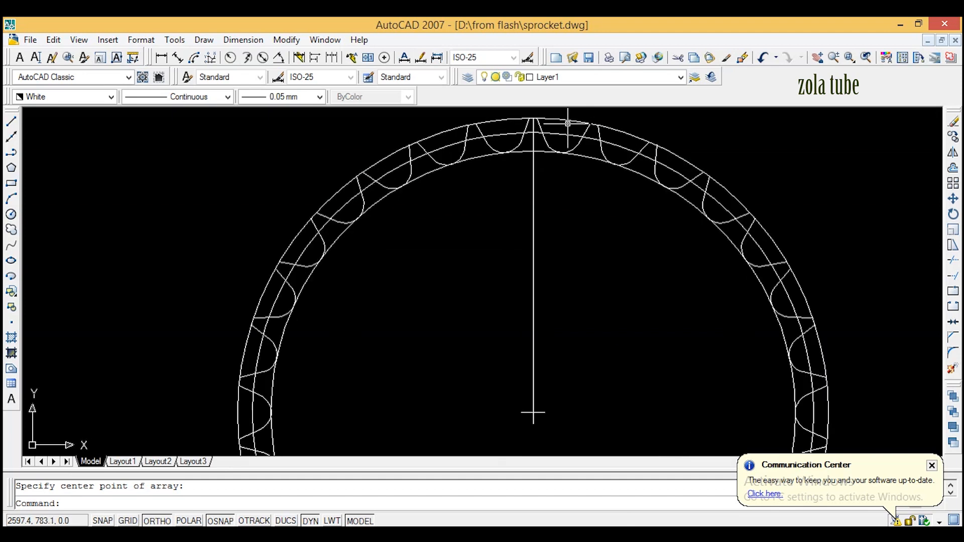
{"action": "middle_click_drag", "start_coordinate": [562, 120], "coordinate": [557, 165]}
{"action": "scroll", "coordinate": [561, 161], "scroll_direction": "up", "scroll_amount": 3}
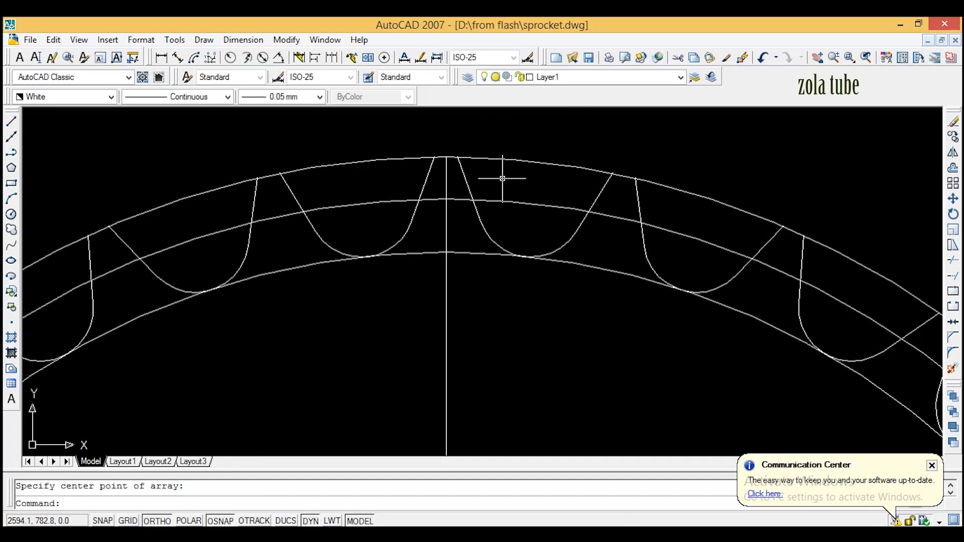
{"action": "scroll", "coordinate": [502, 178], "scroll_direction": "down", "scroll_amount": 5}
{"action": "mouse_move", "coordinate": [517, 197]}
{"action": "middle_mouse_down"}
{"action": "mouse_move", "coordinate": [501, 170]}
{"action": "mouse_move", "coordinate": [535, 144]}
{"action": "middle_mouse_up"}
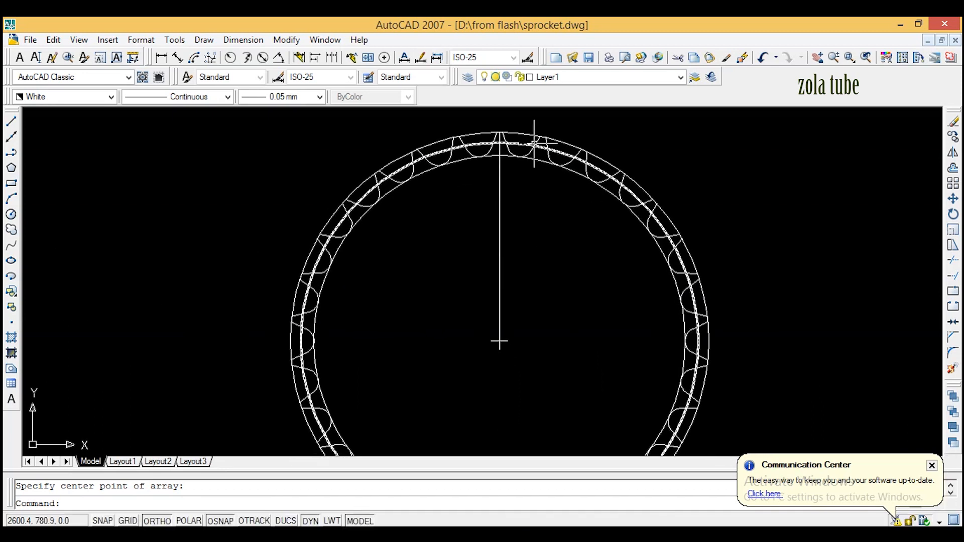
{"action": "scroll", "coordinate": [542, 129], "scroll_direction": "down", "scroll_amount": 3}
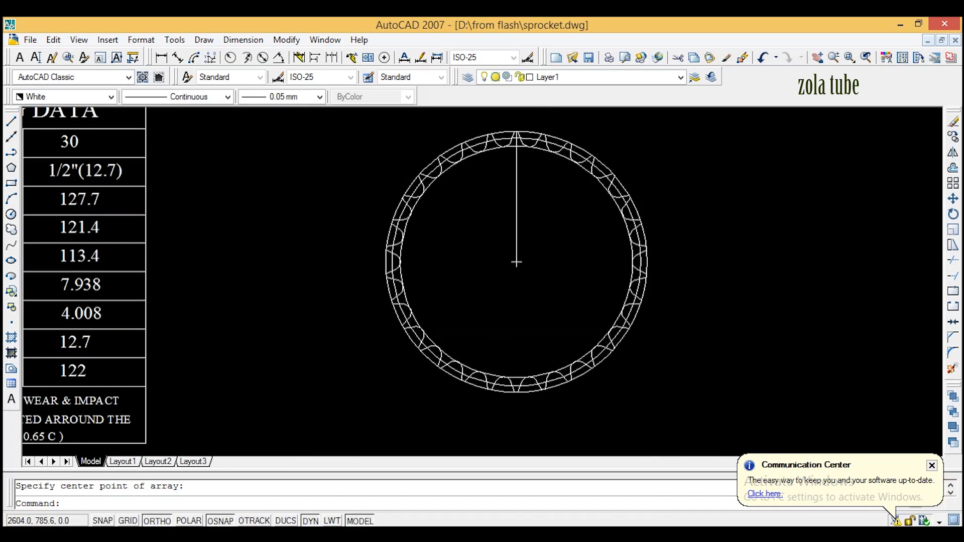
{"action": "middle_click_drag", "start_coordinate": [388, 139], "coordinate": [309, 210]}
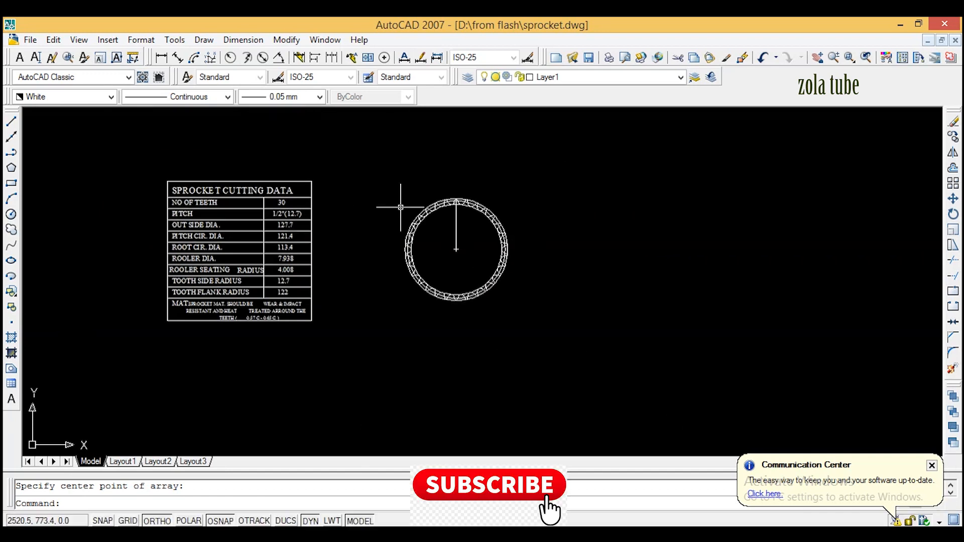
{"action": "scroll", "coordinate": [400, 206], "scroll_direction": "up", "scroll_amount": 3}
{"action": "scroll", "coordinate": [400, 207], "scroll_direction": "down", "scroll_amount": 2}
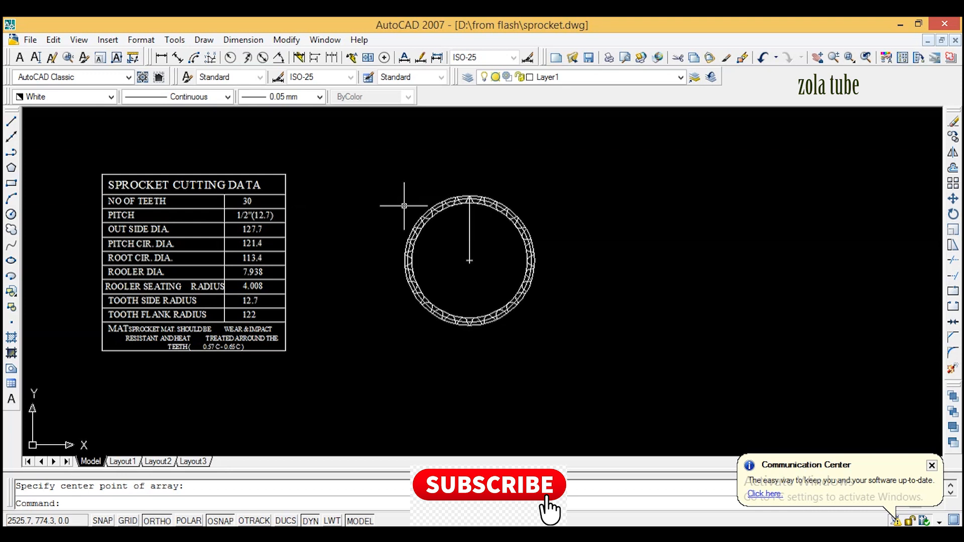
Step: Add a linear dimension across the tip of the top tooth, placing it above the outside circle
{"action": "scroll", "coordinate": [414, 168], "scroll_direction": "up", "scroll_amount": 2}
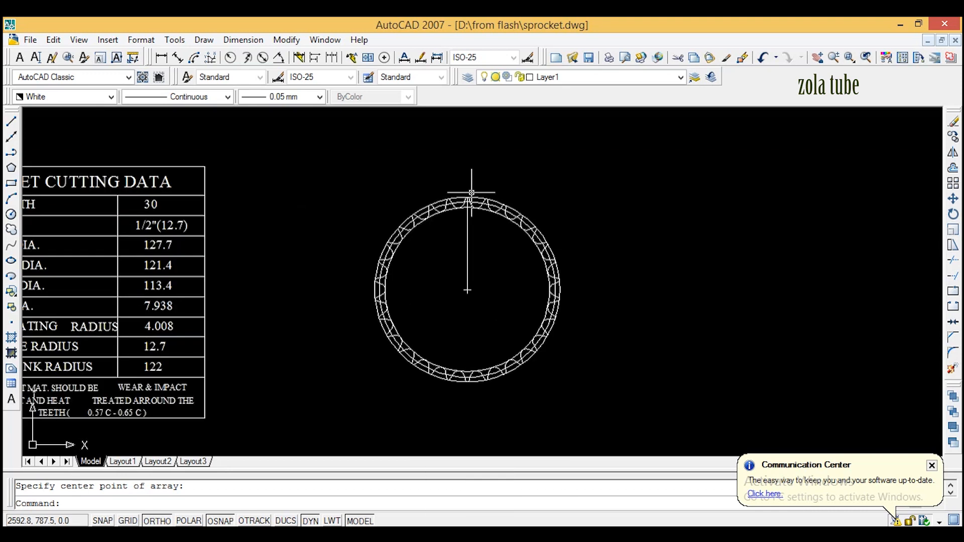
{"action": "scroll", "coordinate": [497, 203], "scroll_direction": "up", "scroll_amount": 5}
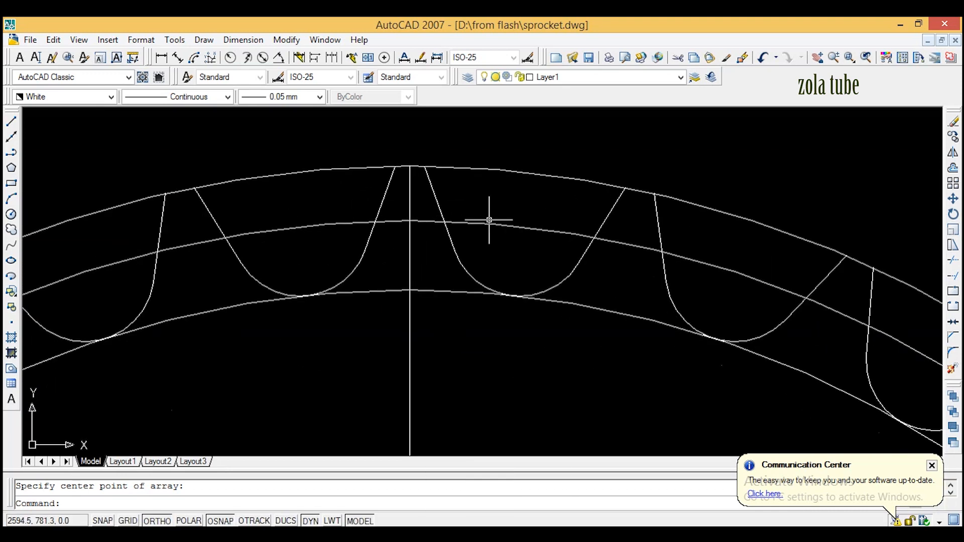
{"action": "left_click", "coordinate": [11, 121]}
{"action": "left_click", "coordinate": [161, 57]}
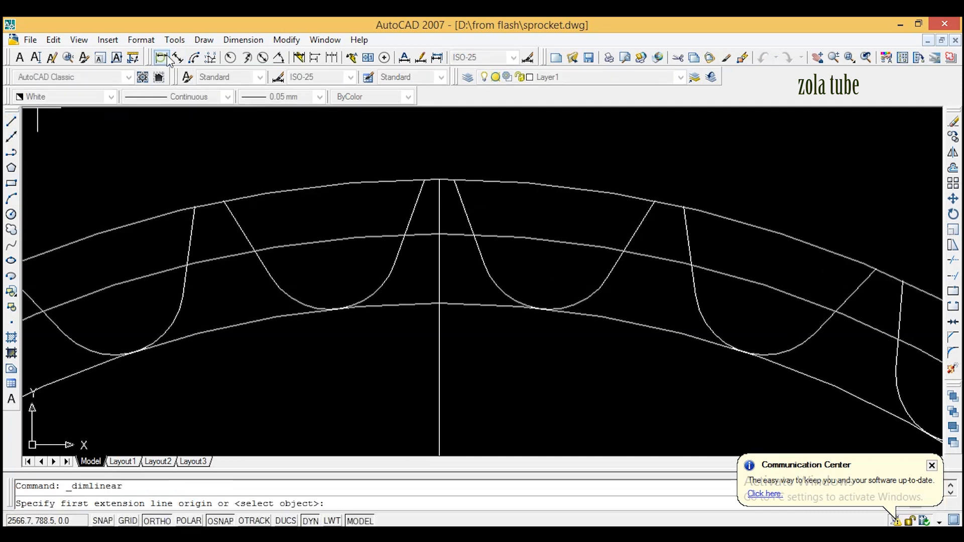
{"action": "scroll", "coordinate": [454, 136], "scroll_direction": "up", "scroll_amount": 3}
{"action": "left_click", "coordinate": [388, 231]}
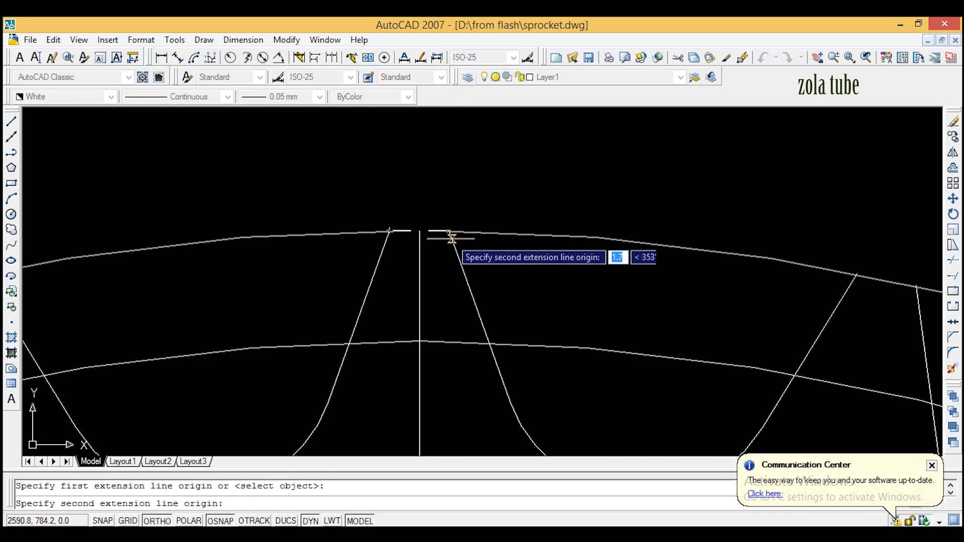
{"action": "left_click", "coordinate": [449, 231]}
{"action": "scroll", "coordinate": [445, 229], "scroll_direction": "down", "scroll_amount": 4}
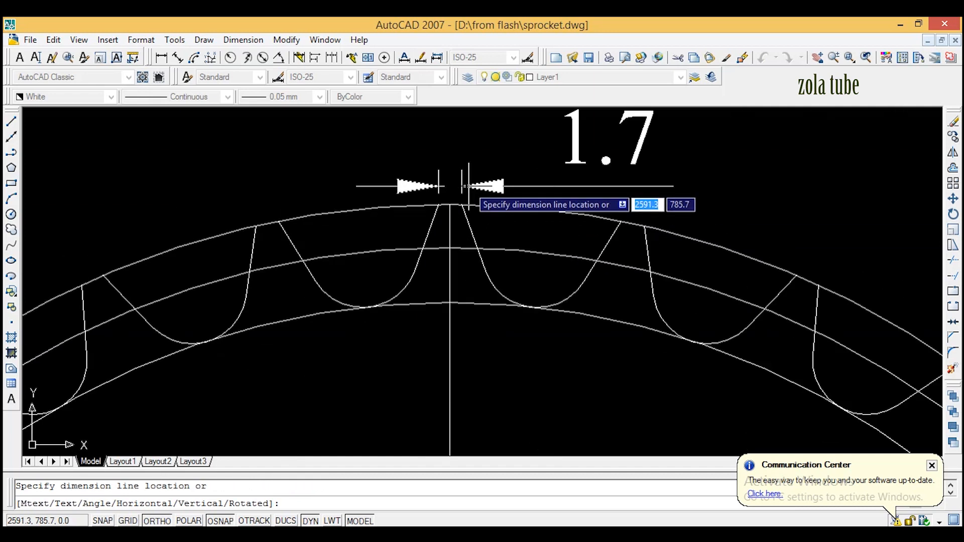
{"action": "left_click", "coordinate": [520, 145]}
{"action": "scroll", "coordinate": [478, 200], "scroll_direction": "down", "scroll_amount": 3}
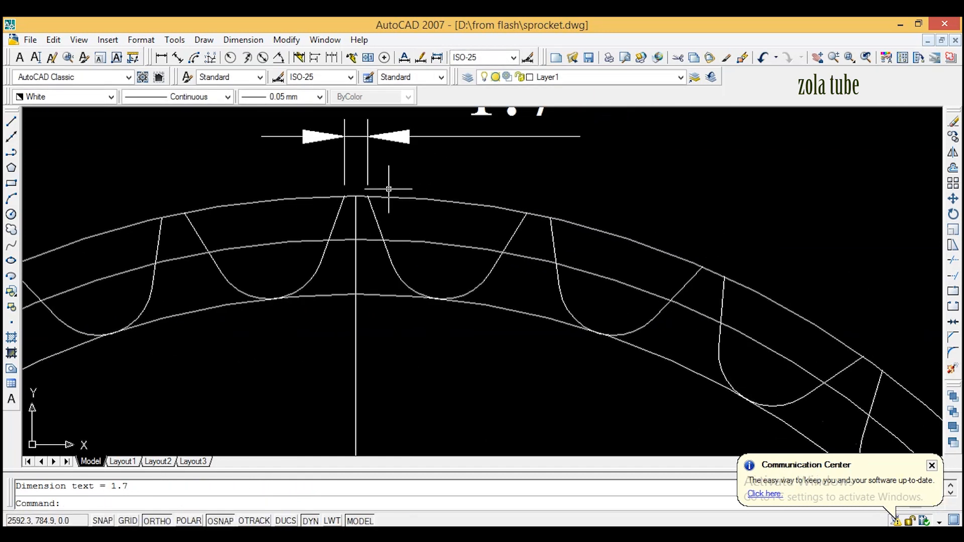
{"action": "middle_click_drag", "start_coordinate": [398, 183], "coordinate": [412, 205]}
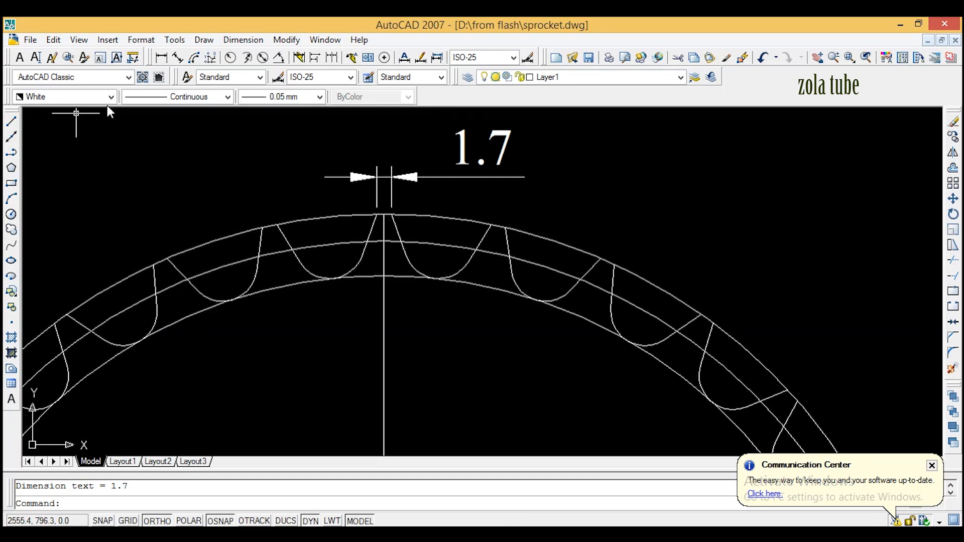
Step: Add a radius dimension to the root arc just right of the top tooth, placing its text inside the root circle
{"action": "left_click", "coordinate": [211, 59]}
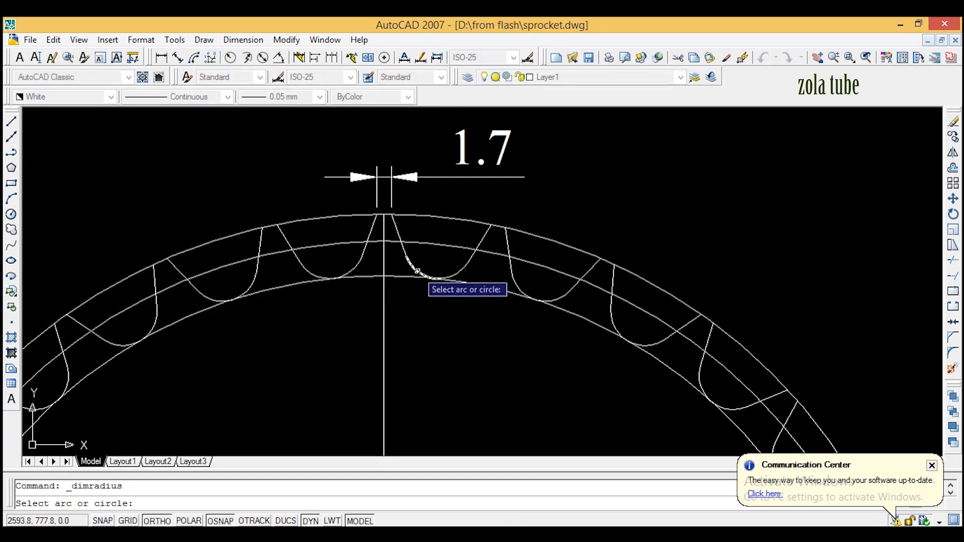
{"action": "left_click", "coordinate": [416, 275]}
{"action": "left_click", "coordinate": [343, 374]}
{"action": "scroll", "coordinate": [510, 296], "scroll_direction": "down", "scroll_amount": 3}
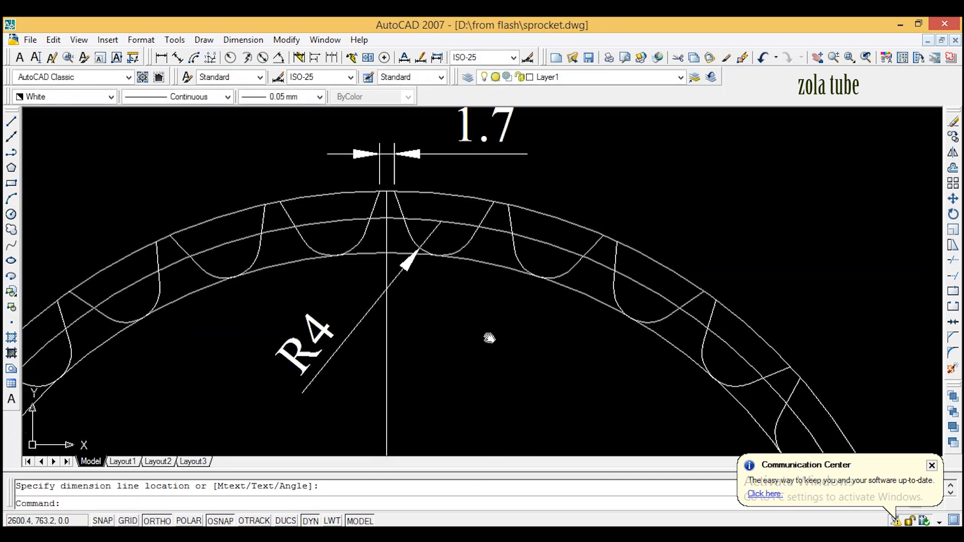
{"action": "middle_click_drag", "start_coordinate": [499, 305], "coordinate": [421, 321]}
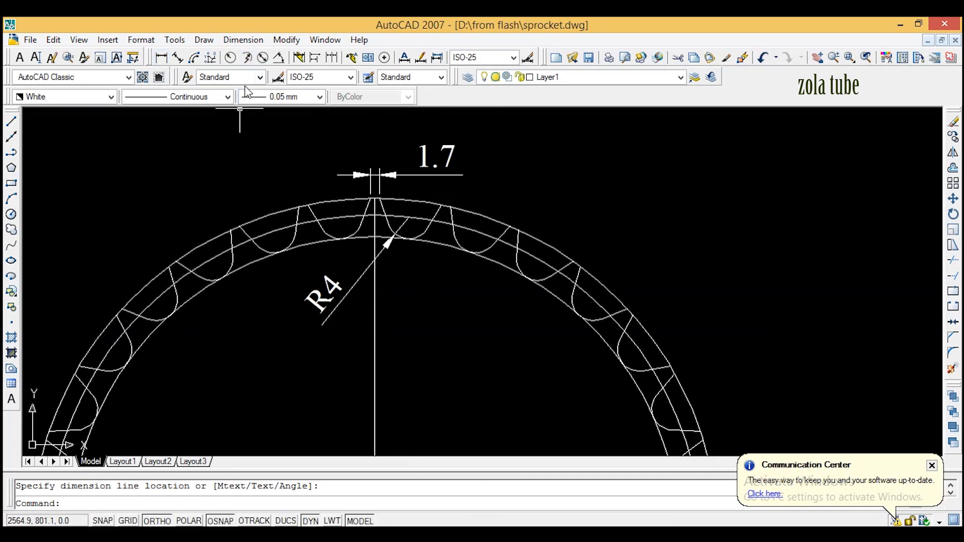
Step: Add a diameter dimension to the outside circle, placing its text beyond the sprocket's upper-left edge, and check it against the cutting data table
{"action": "scroll", "coordinate": [387, 228], "scroll_direction": "up", "scroll_amount": 1}
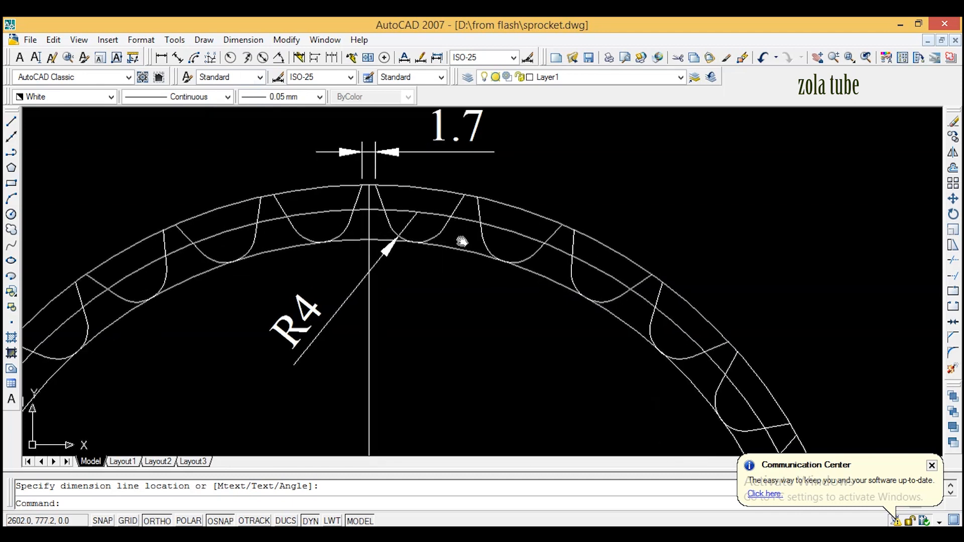
{"action": "middle_click_drag", "start_coordinate": [463, 241], "coordinate": [523, 243]}
{"action": "middle_click_drag", "start_coordinate": [460, 238], "coordinate": [534, 232]}
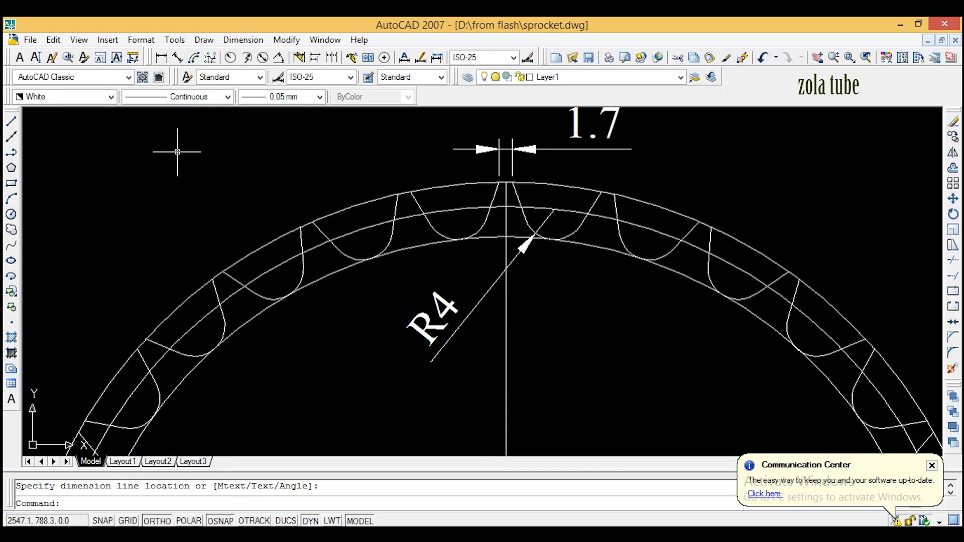
{"action": "left_click", "coordinate": [262, 58]}
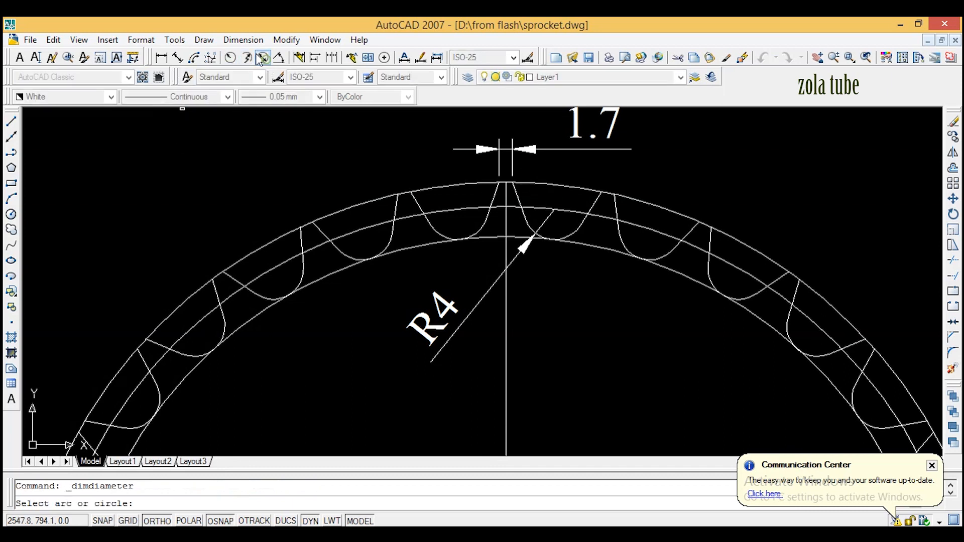
{"action": "left_click", "coordinate": [550, 186]}
{"action": "scroll", "coordinate": [550, 187], "scroll_direction": "down", "scroll_amount": 2}
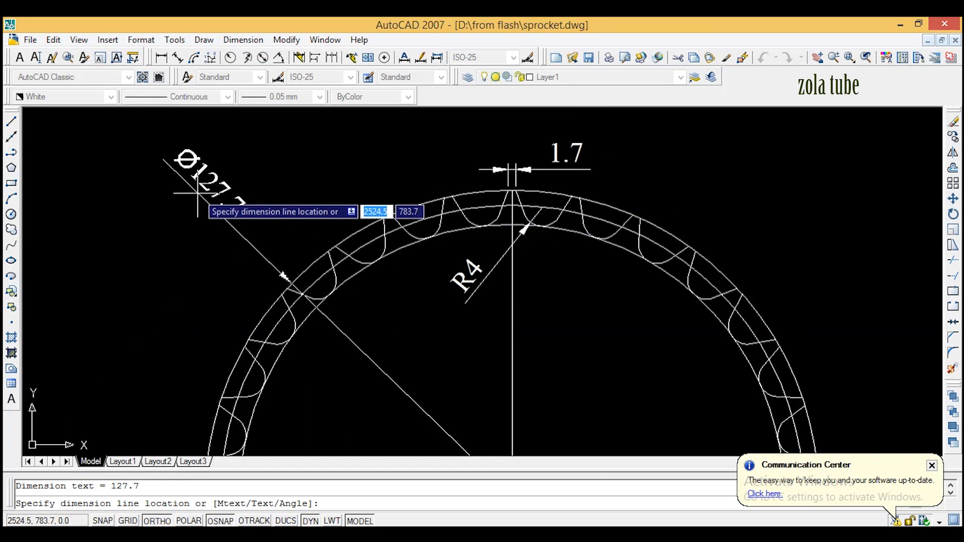
{"action": "left_click", "coordinate": [197, 191]}
{"action": "scroll", "coordinate": [469, 200], "scroll_direction": "down", "scroll_amount": 4}
{"action": "scroll", "coordinate": [351, 211], "scroll_direction": "up", "scroll_amount": 4}
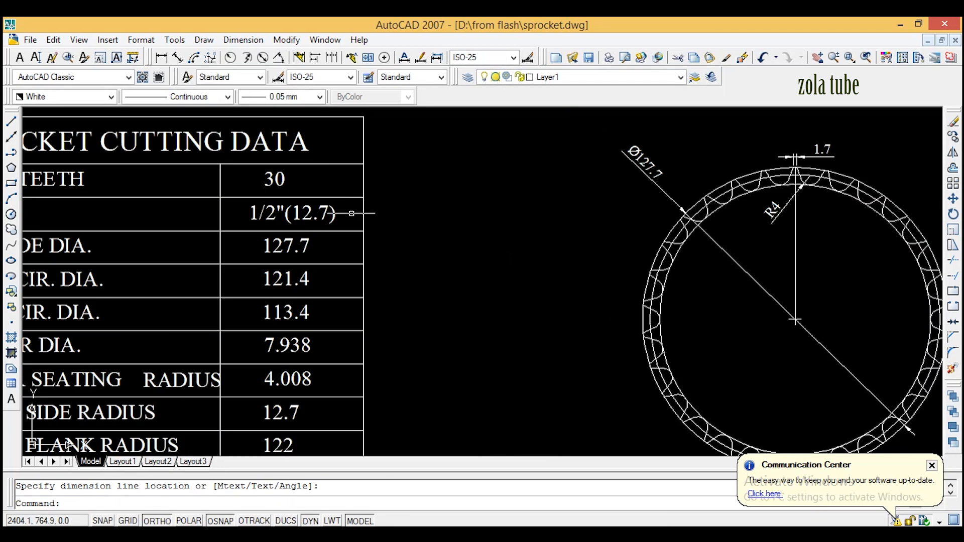
{"action": "middle_click_drag", "start_coordinate": [341, 254], "coordinate": [435, 228]}
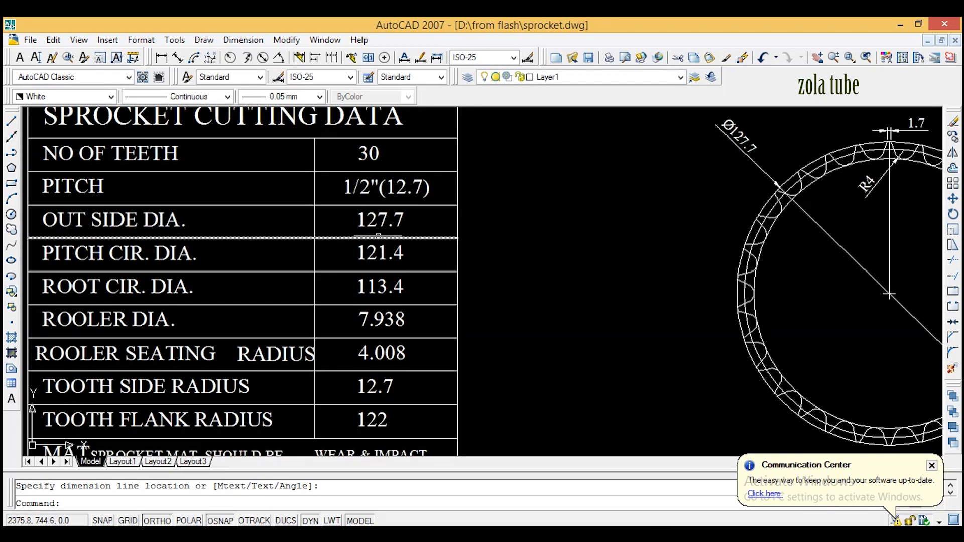
{"action": "middle_click_drag", "start_coordinate": [567, 253], "coordinate": [319, 276]}
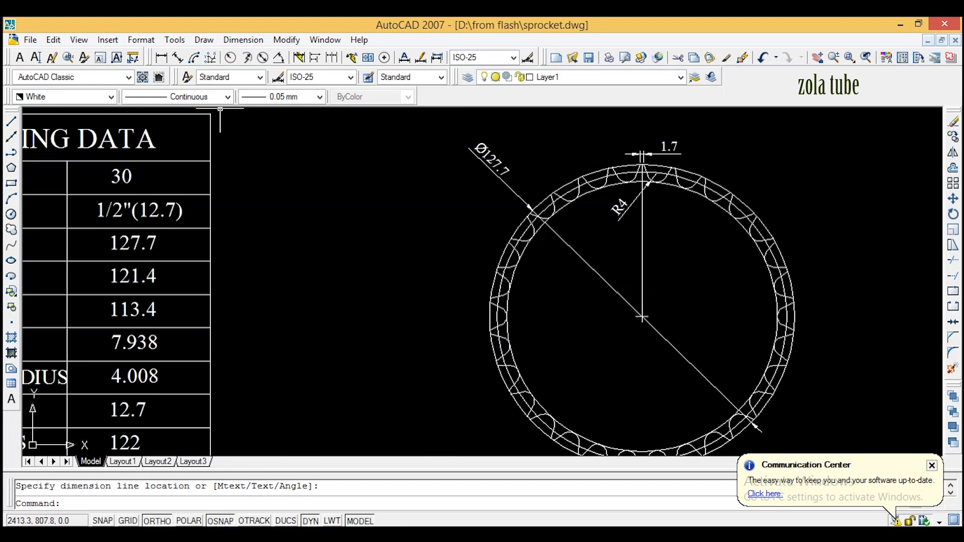
Step: Add a diameter dimension to the root circle, placing its text outside the sprocket below the outside diameter dimension, and compare it with the table
{"action": "left_click", "coordinate": [264, 57]}
{"action": "scroll", "coordinate": [563, 198], "scroll_direction": "up", "scroll_amount": 5}
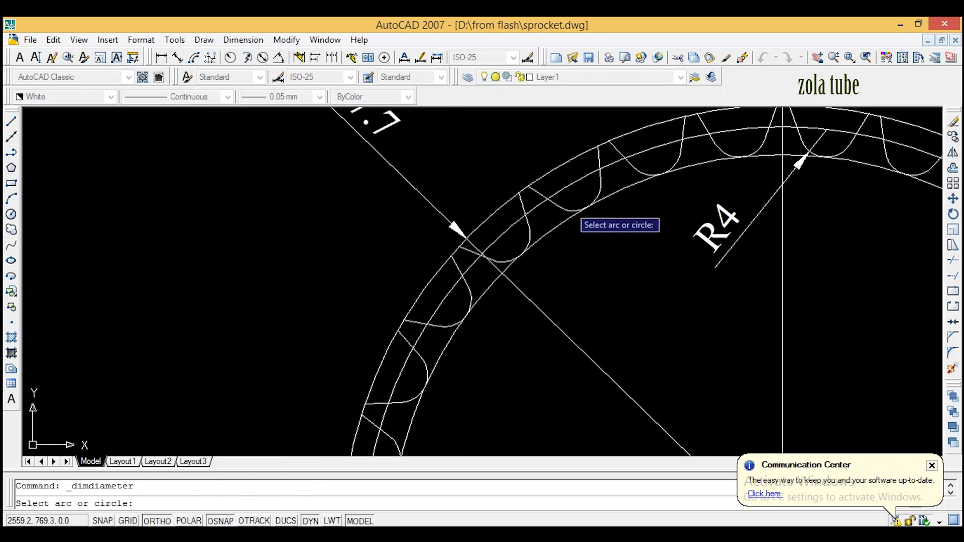
{"action": "left_click", "coordinate": [559, 233]}
{"action": "scroll", "coordinate": [459, 276], "scroll_direction": "down", "scroll_amount": 5}
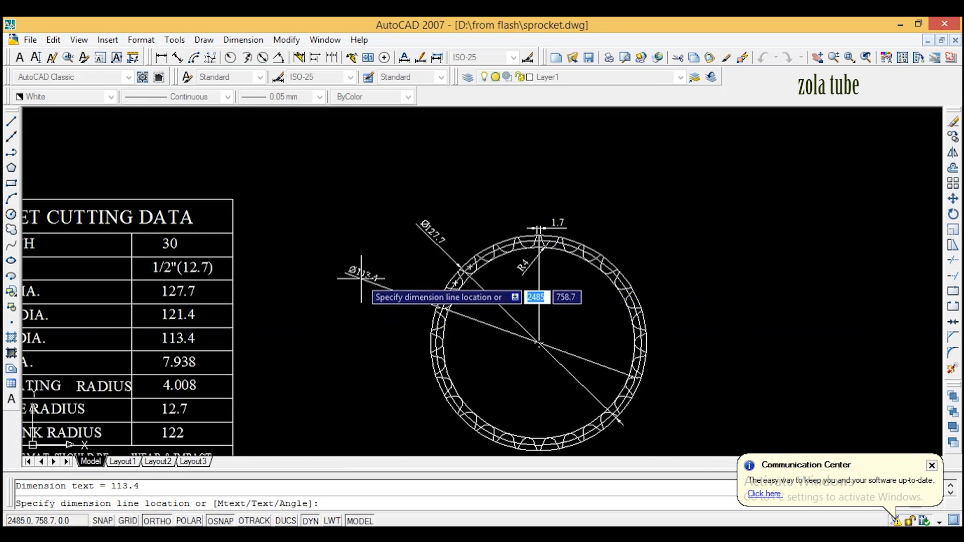
{"action": "left_click", "coordinate": [376, 252]}
{"action": "scroll", "coordinate": [332, 276], "scroll_direction": "up", "scroll_amount": 3}
{"action": "scroll", "coordinate": [338, 286], "scroll_direction": "down", "scroll_amount": 5}
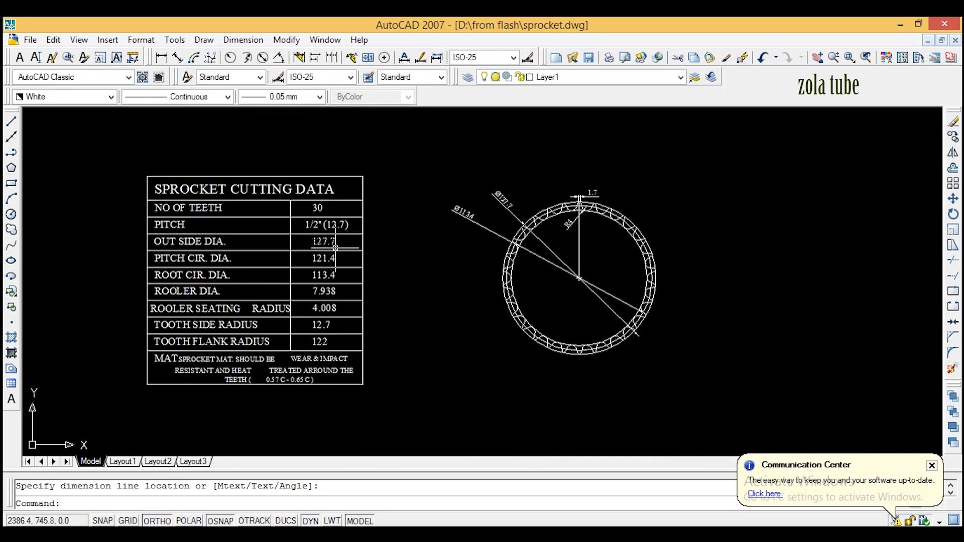
{"action": "scroll", "coordinate": [338, 286], "scroll_direction": "up", "scroll_amount": 5}
{"action": "scroll", "coordinate": [334, 261], "scroll_direction": "down", "scroll_amount": 5}
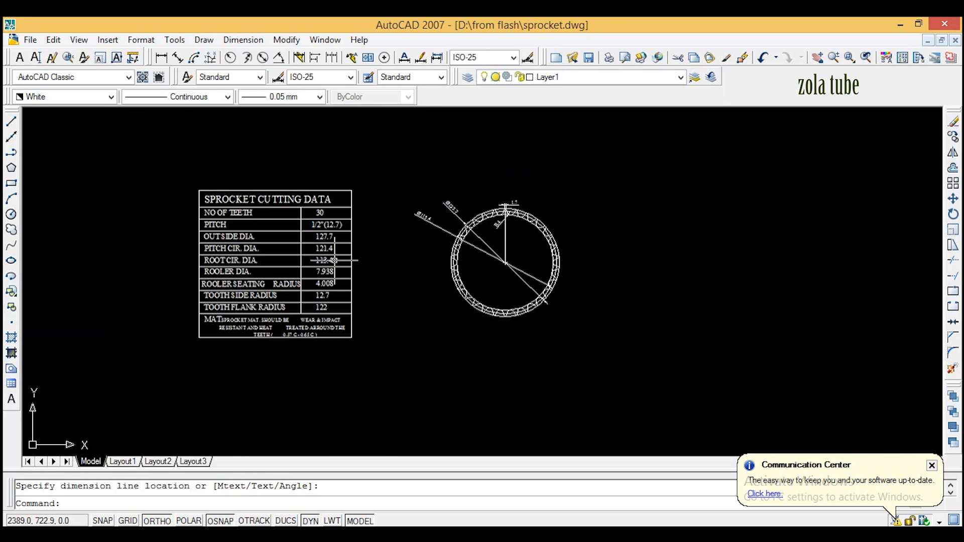
{"action": "scroll", "coordinate": [497, 261], "scroll_direction": "up", "scroll_amount": 3}
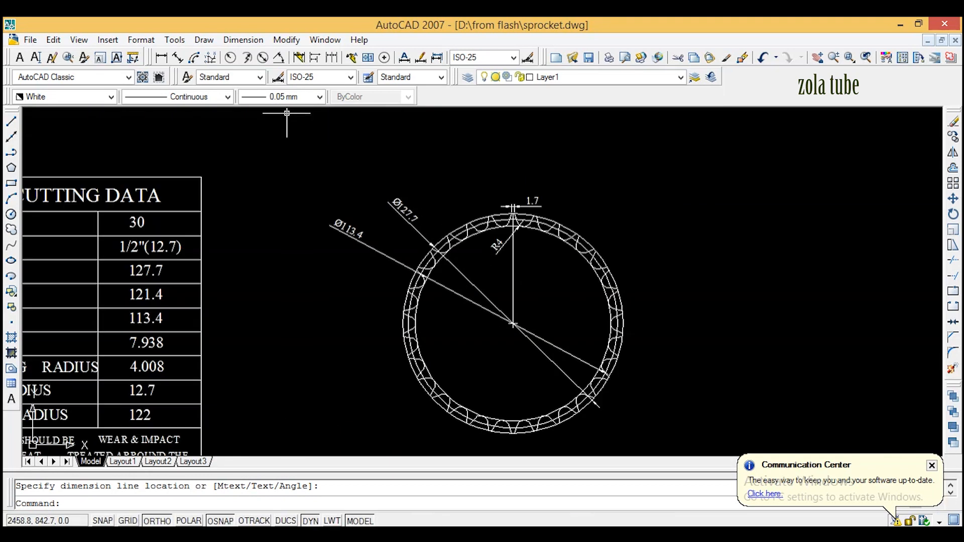
Step: Add a diameter dimension to the pitch circle, placing its text between the outside and root diameter dimensions, and compare it with the table
{"action": "middle_click_drag", "start_coordinate": [285, 183], "coordinate": [320, 183]}
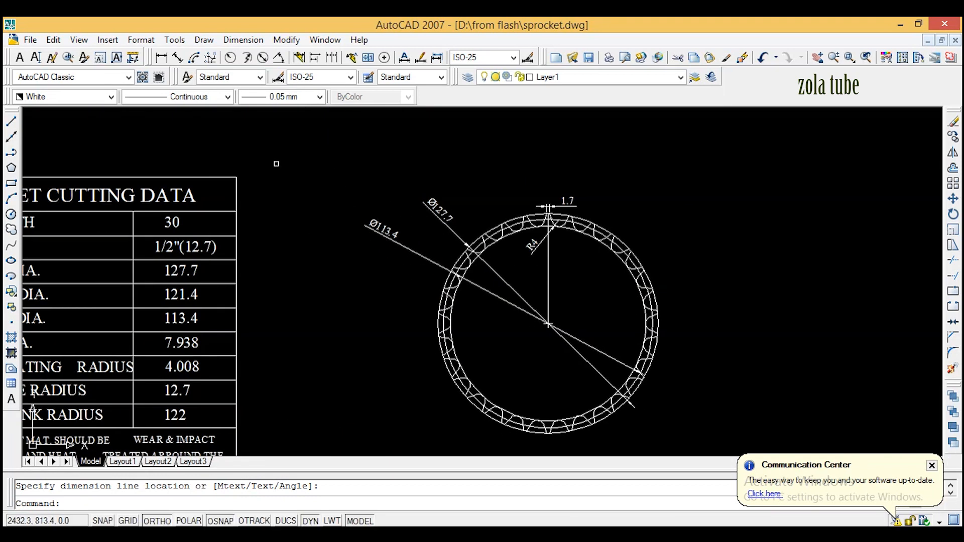
{"action": "left_click", "coordinate": [261, 61]}
{"action": "scroll", "coordinate": [441, 252], "scroll_direction": "up", "scroll_amount": 5}
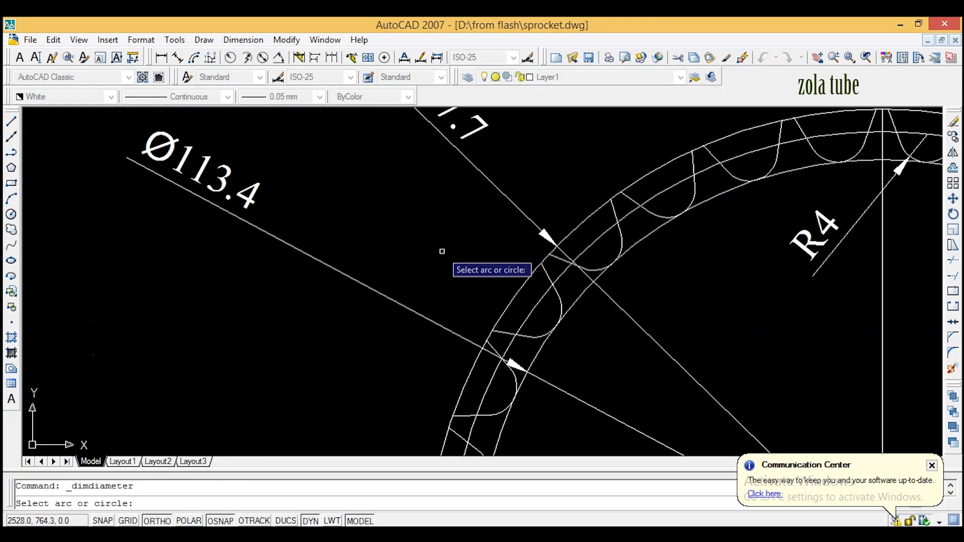
{"action": "left_click", "coordinate": [563, 274]}
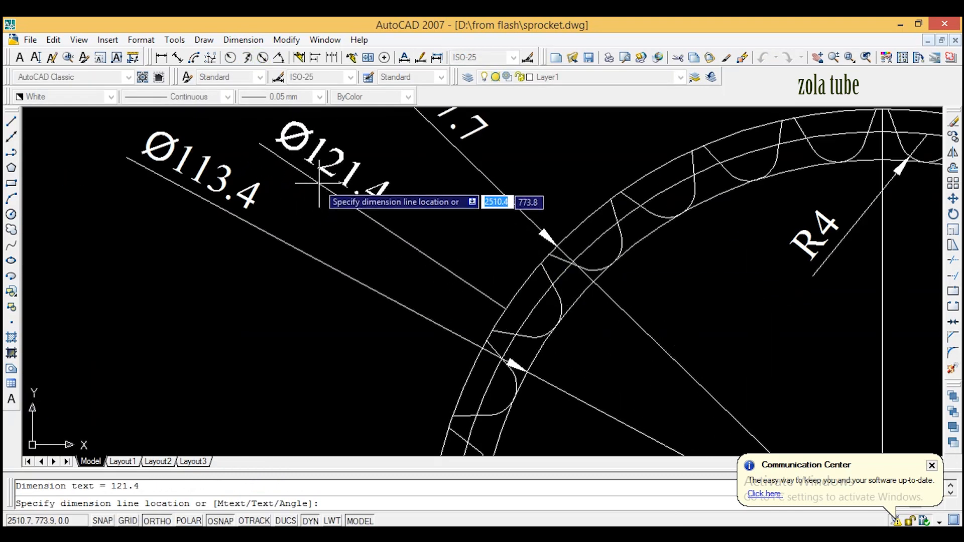
{"action": "left_click", "coordinate": [317, 188]}
{"action": "scroll", "coordinate": [425, 237], "scroll_direction": "down", "scroll_amount": 8}
{"action": "middle_click_drag", "start_coordinate": [337, 263], "coordinate": [416, 259]}
{"action": "scroll", "coordinate": [285, 290], "scroll_direction": "up", "scroll_amount": 3}
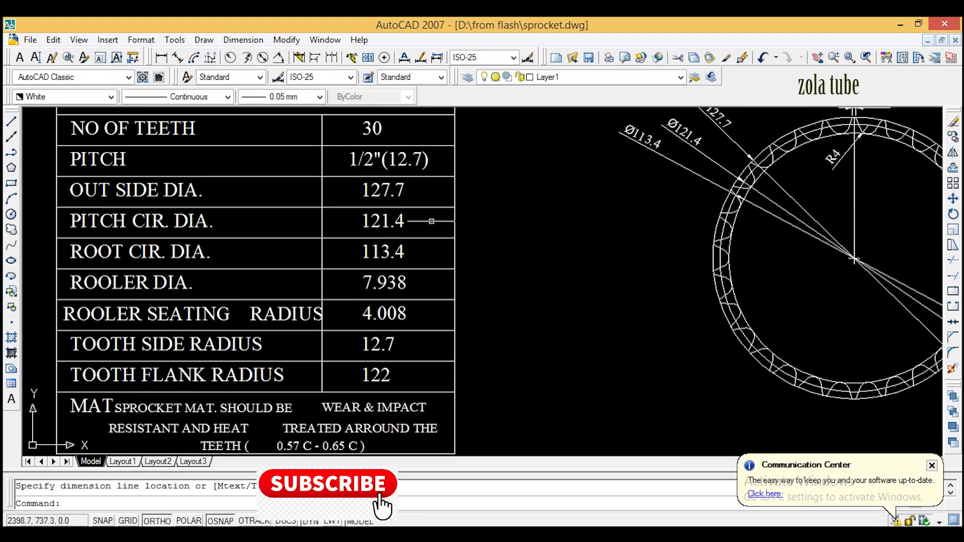
Step: Examine the dimensioned sprocket, checking the tooth tip, root radius and the three circle diameters around the toothed ring
{"action": "middle_click_drag", "start_coordinate": [738, 249], "coordinate": [358, 251]}
{"action": "scroll", "coordinate": [418, 192], "scroll_direction": "up", "scroll_amount": 2}
{"action": "middle_click_drag", "start_coordinate": [418, 193], "coordinate": [391, 235]}
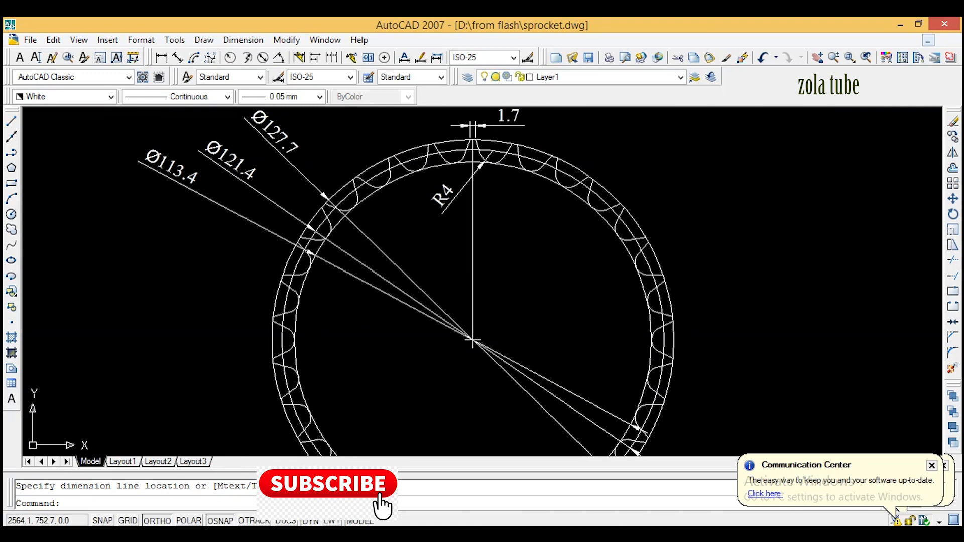
{"action": "middle_click_drag", "start_coordinate": [430, 186], "coordinate": [421, 215]}
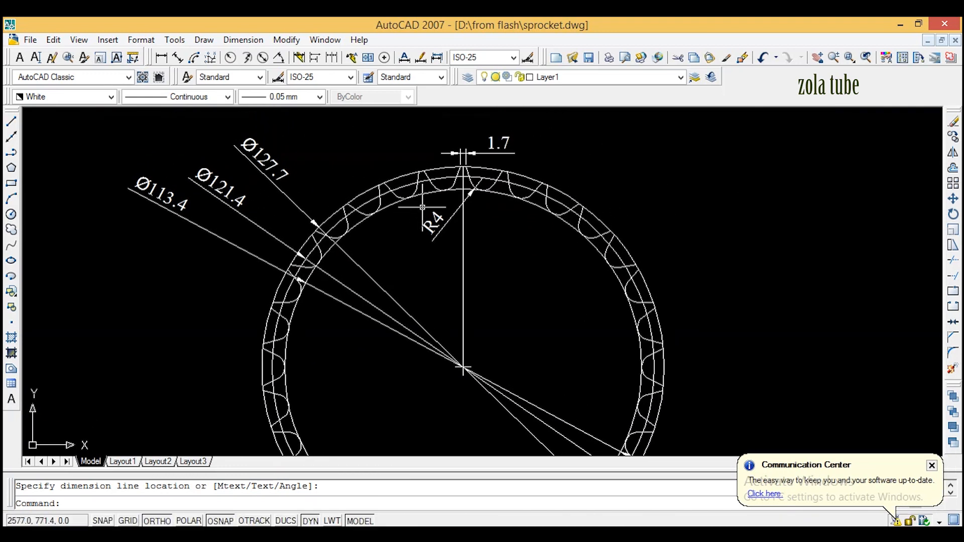
{"action": "scroll", "coordinate": [486, 167], "scroll_direction": "up", "scroll_amount": 3}
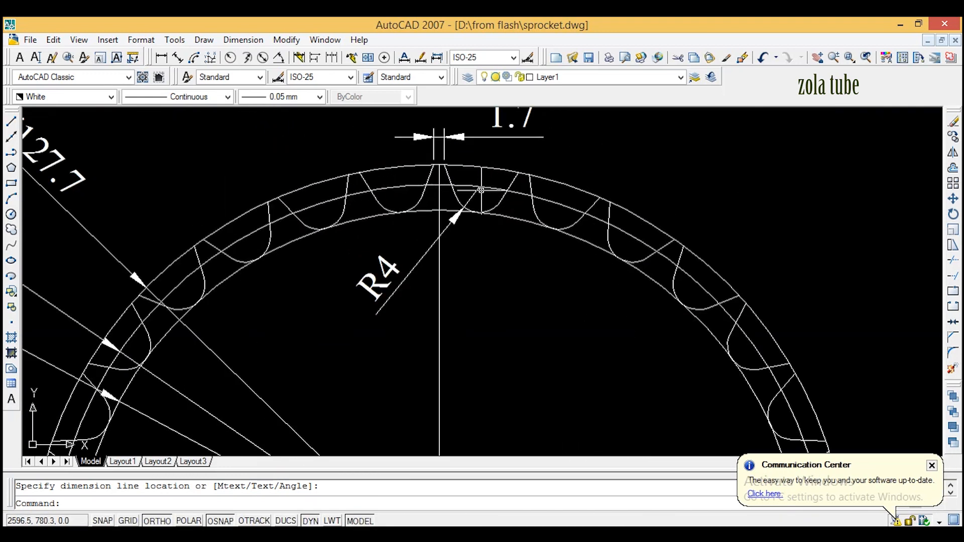
{"action": "scroll", "coordinate": [481, 190], "scroll_direction": "down", "scroll_amount": 3}
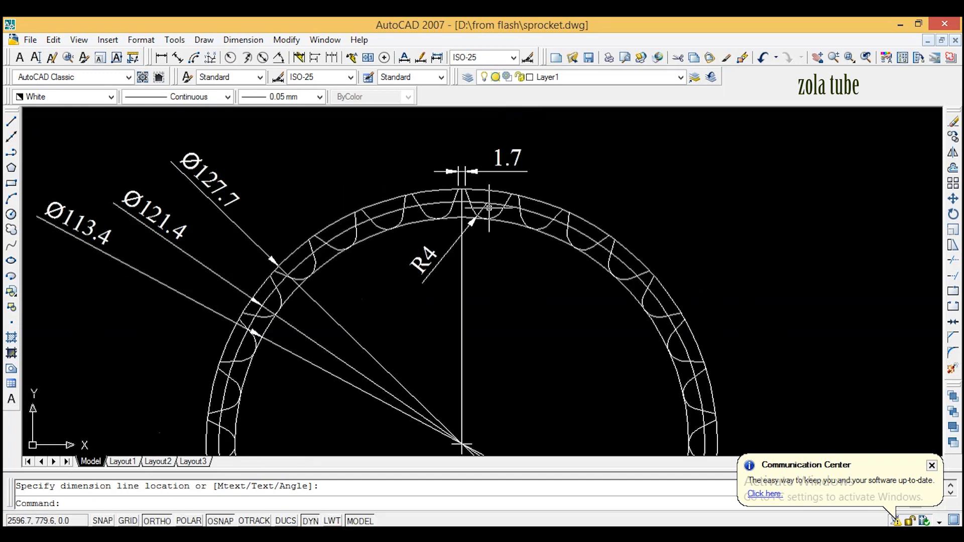
{"action": "scroll", "coordinate": [491, 251], "scroll_direction": "down", "scroll_amount": 5}
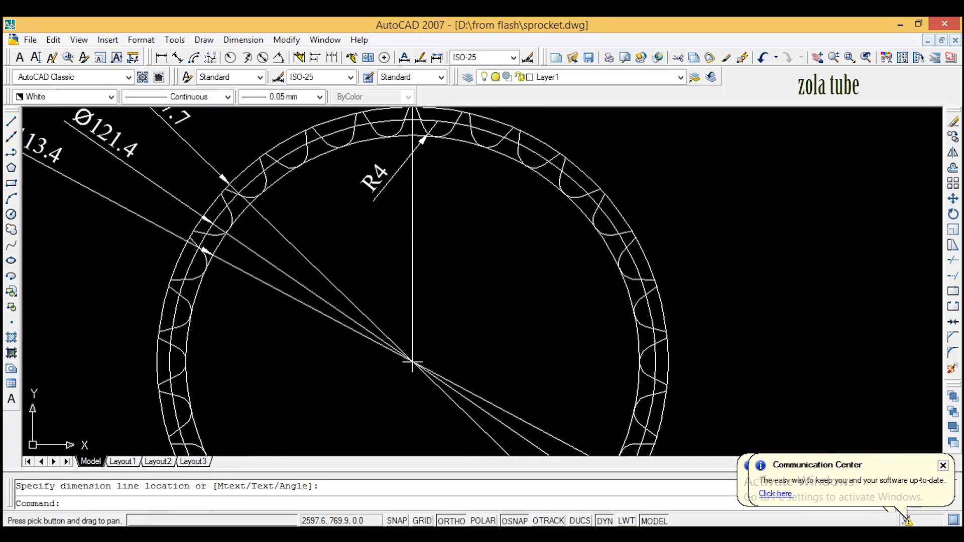
{"action": "scroll", "coordinate": [464, 196], "scroll_direction": "up", "scroll_amount": 2}
{"action": "middle_click_drag", "start_coordinate": [464, 196], "coordinate": [471, 216]}
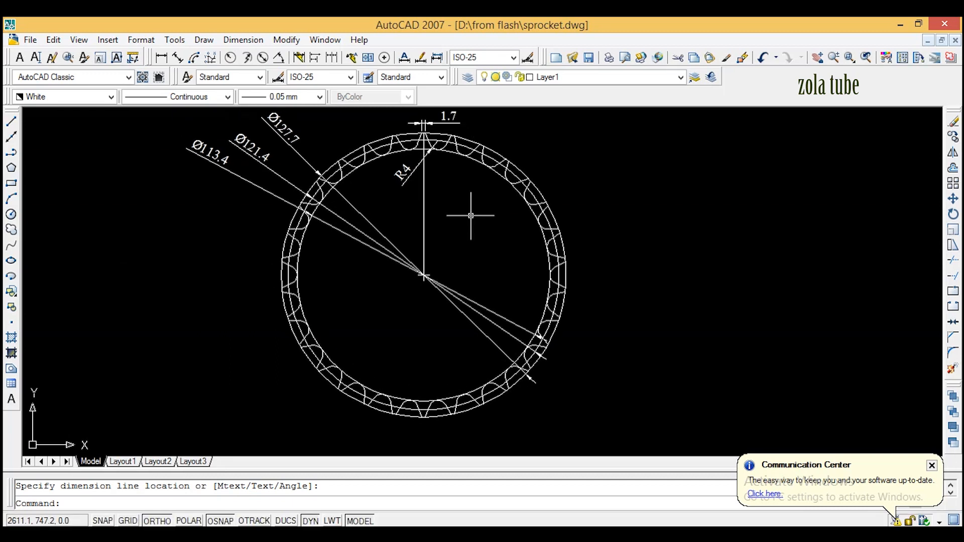
{"action": "middle_click_drag", "start_coordinate": [433, 166], "coordinate": [447, 204]}
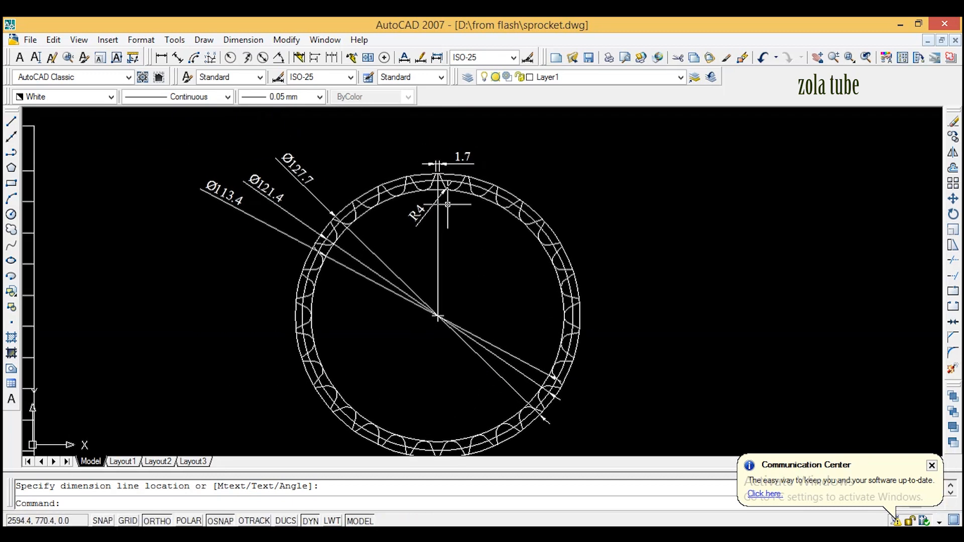
{"action": "scroll", "coordinate": [426, 178], "scroll_direction": "up", "scroll_amount": 4}
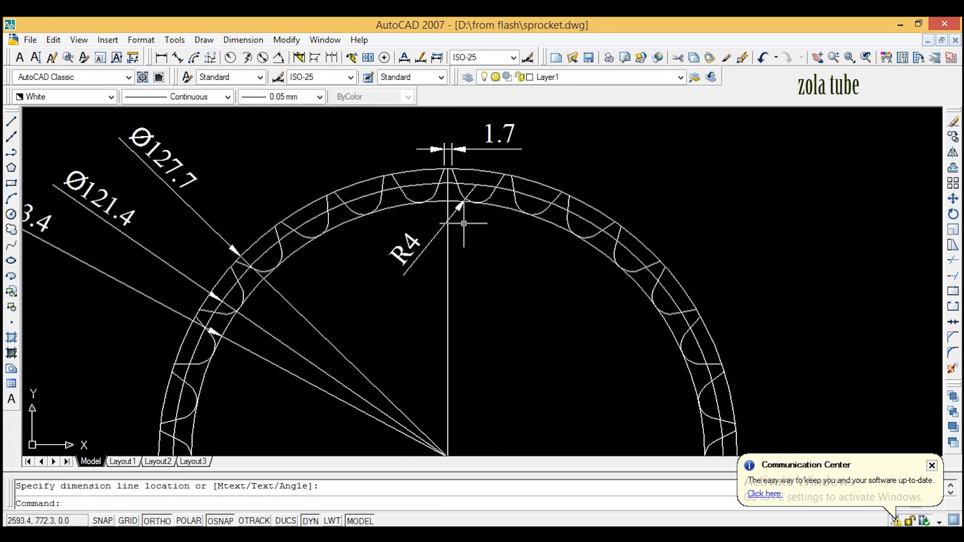
{"action": "scroll", "coordinate": [464, 223], "scroll_direction": "down", "scroll_amount": 2}
{"action": "scroll", "coordinate": [474, 264], "scroll_direction": "down", "scroll_amount": 2}
{"action": "middle_click_drag", "start_coordinate": [474, 264], "coordinate": [466, 204]}
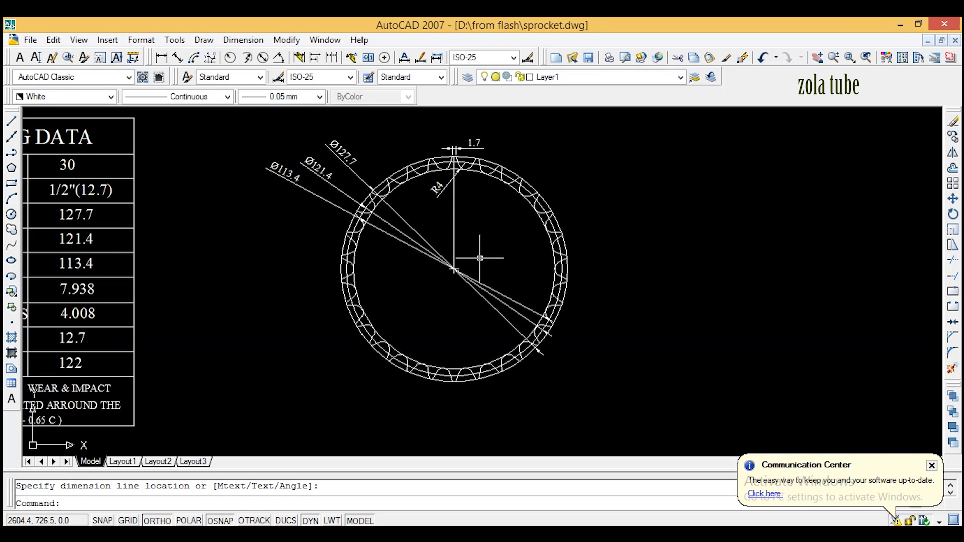
{"action": "scroll", "coordinate": [447, 136], "scroll_direction": "up", "scroll_amount": 1}
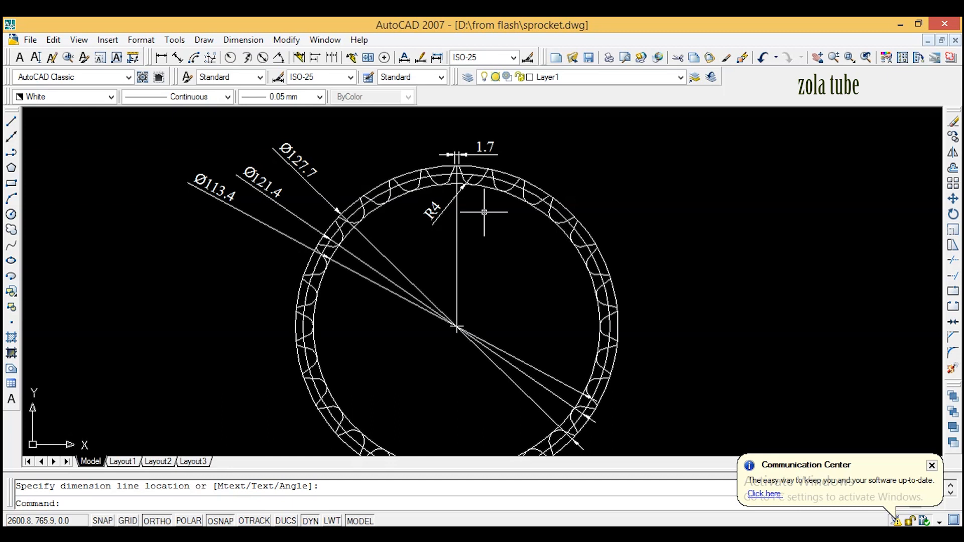
{"action": "scroll", "coordinate": [469, 203], "scroll_direction": "up", "scroll_amount": 2}
{"action": "middle_click_drag", "start_coordinate": [457, 157], "coordinate": [460, 186]}
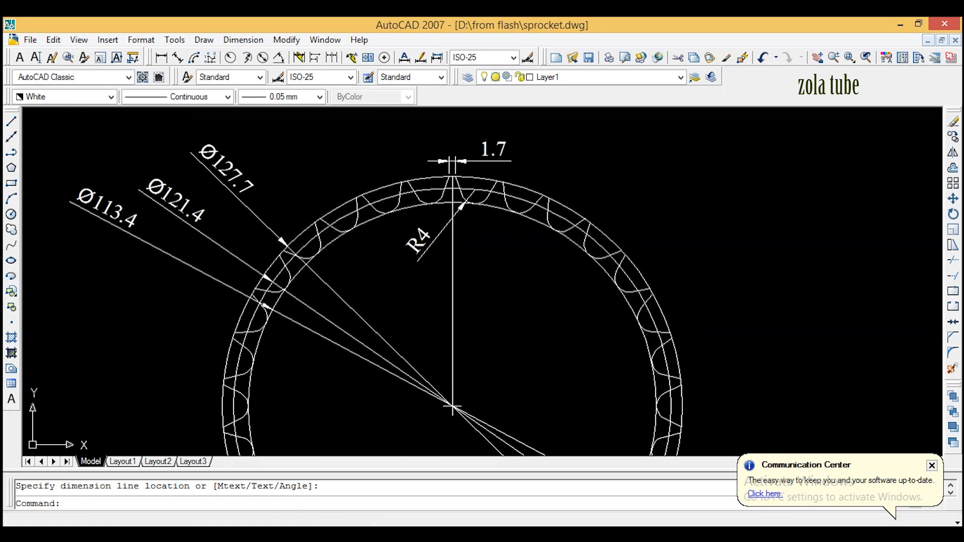